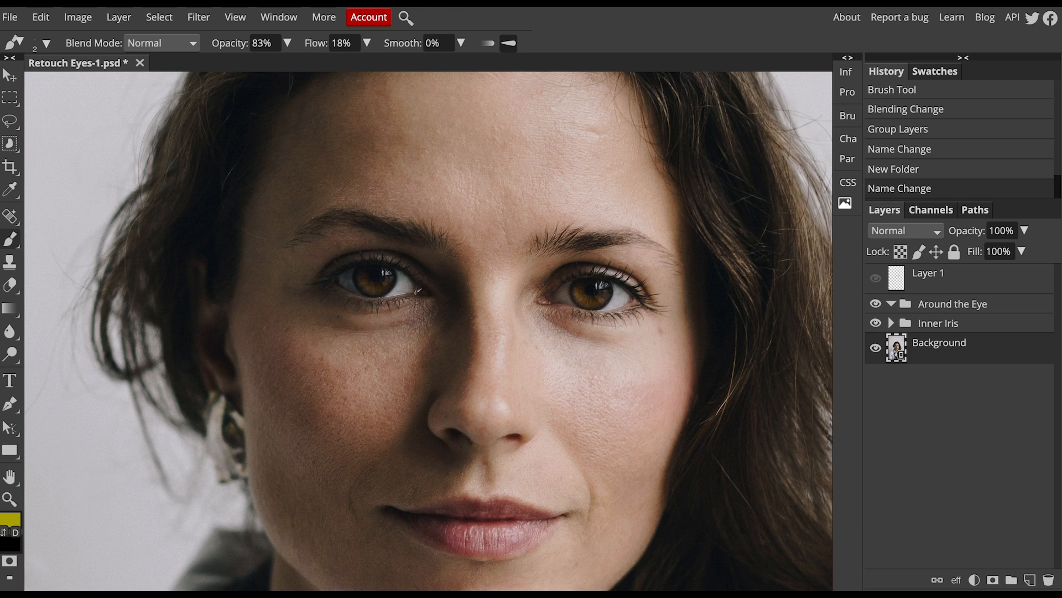
- Duplicate the Background layer and place the copy inside the Around the Eye folder
right_click(967, 350)
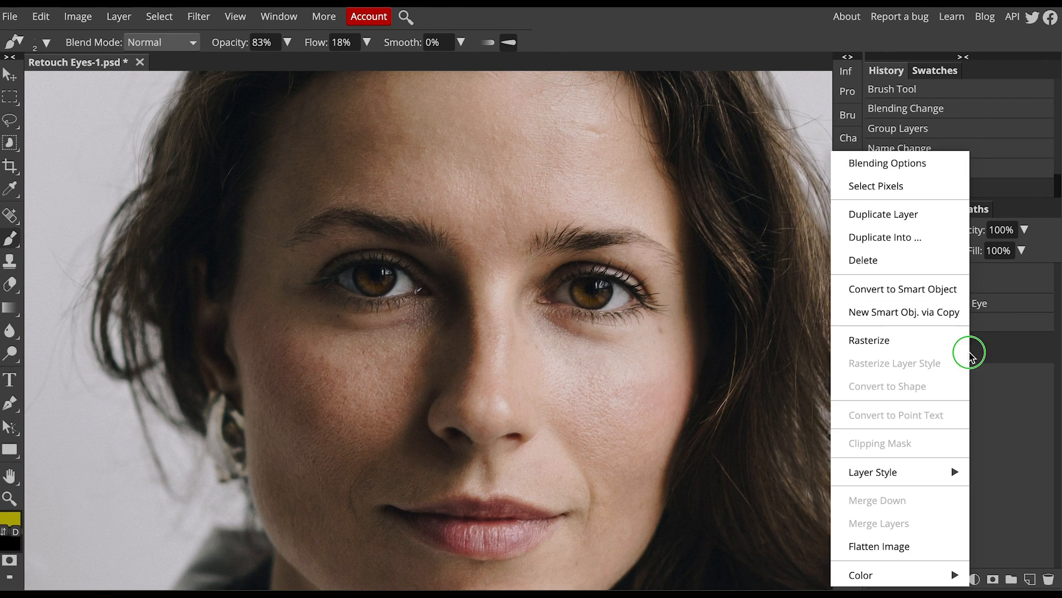
click(912, 320)
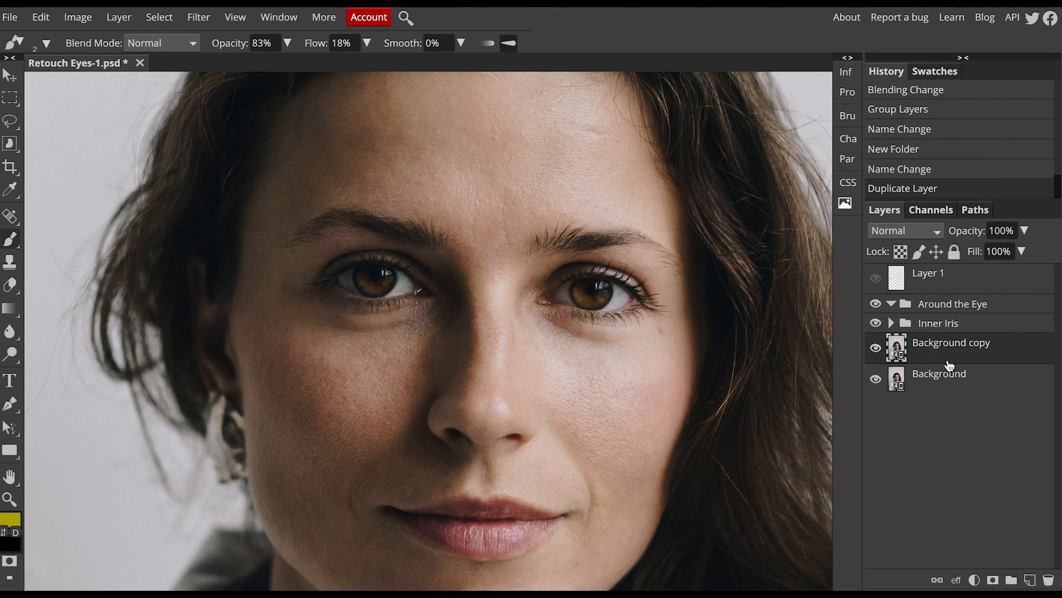
drag(947, 360, 946, 314)
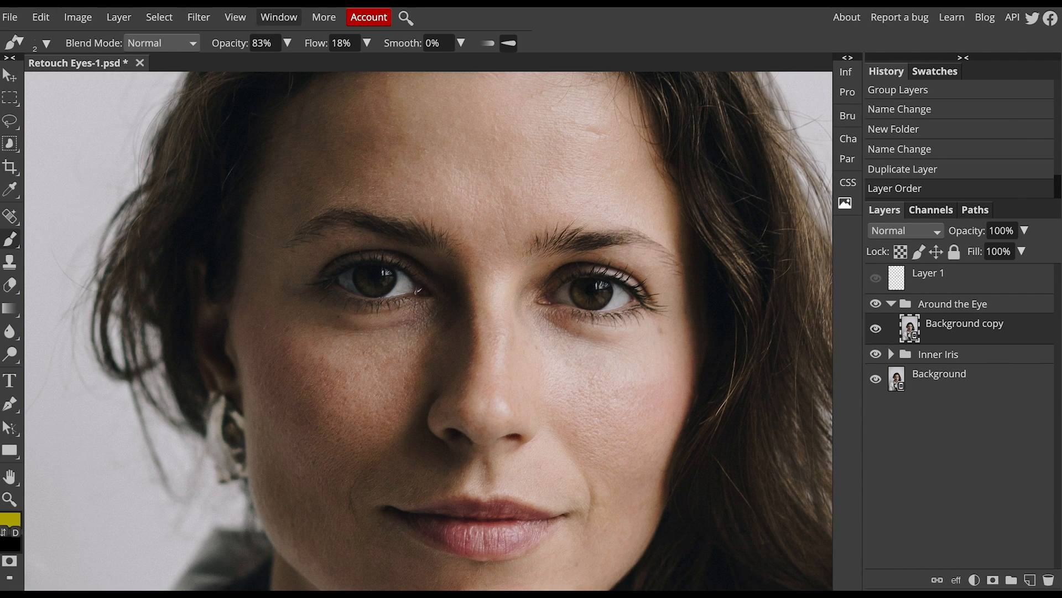
- Brighten the Background copy layer with a Curves adjustment by moving the RGB white point inward along the upper edge
click(81, 17)
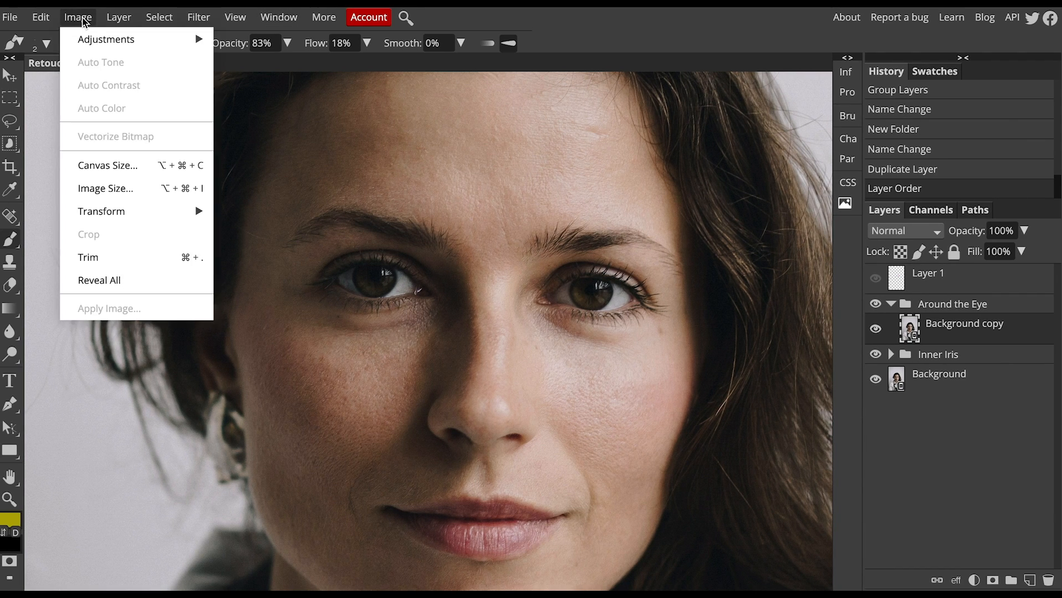
mouse_move(155, 41)
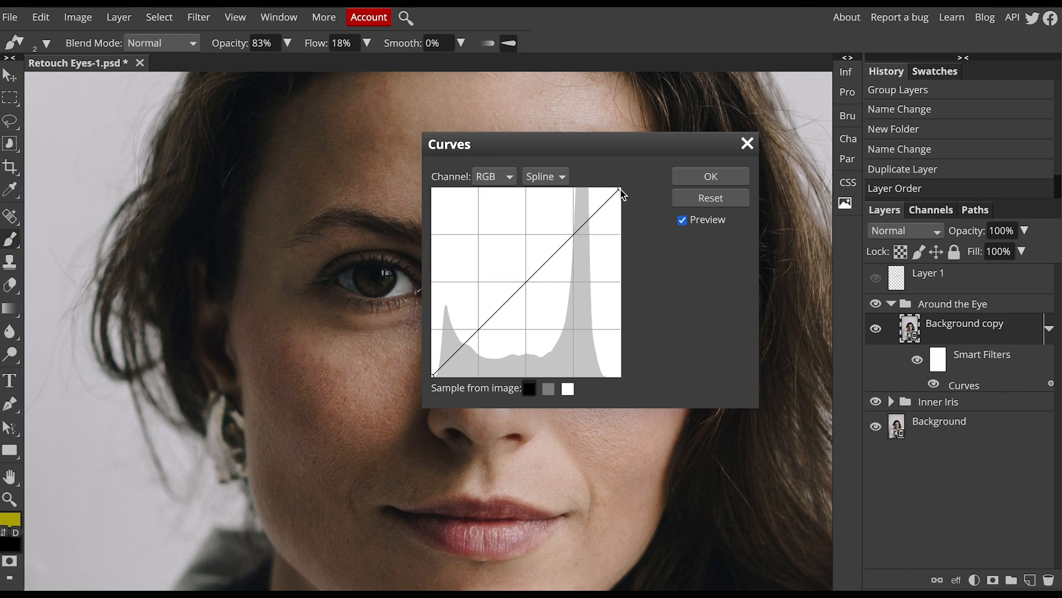
drag(619, 189, 575, 191)
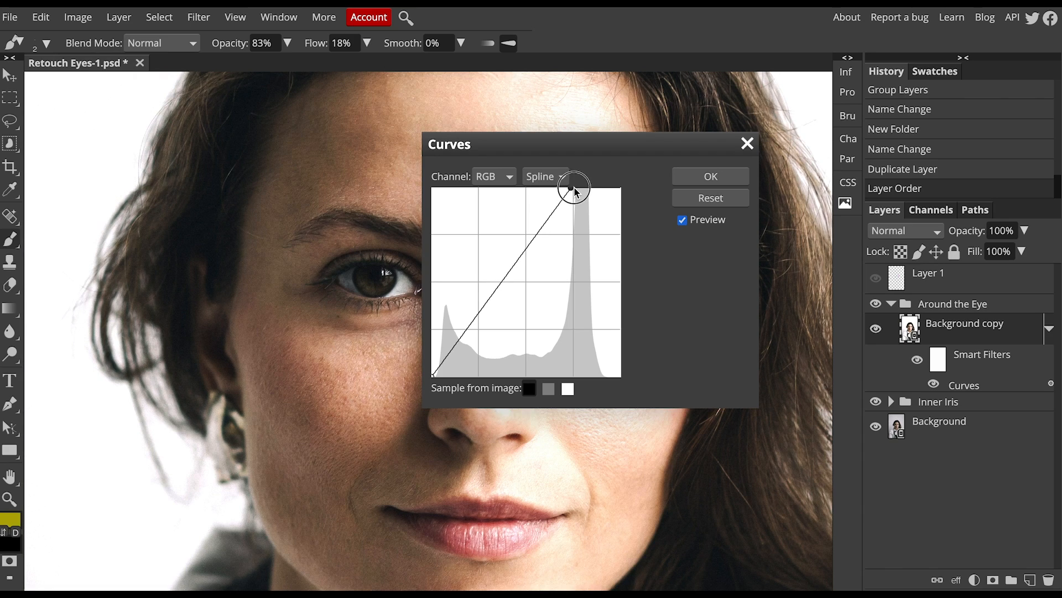
click(716, 179)
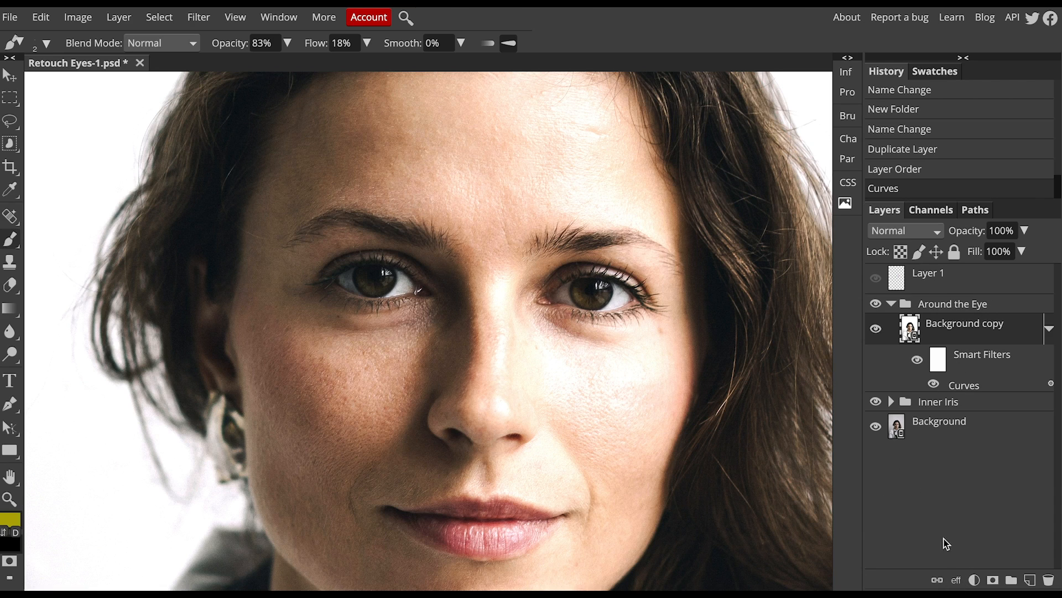
- Add a black raster mask to the Background copy layer and show the Layer 1 guide drawing over the eyes
click(993, 581)
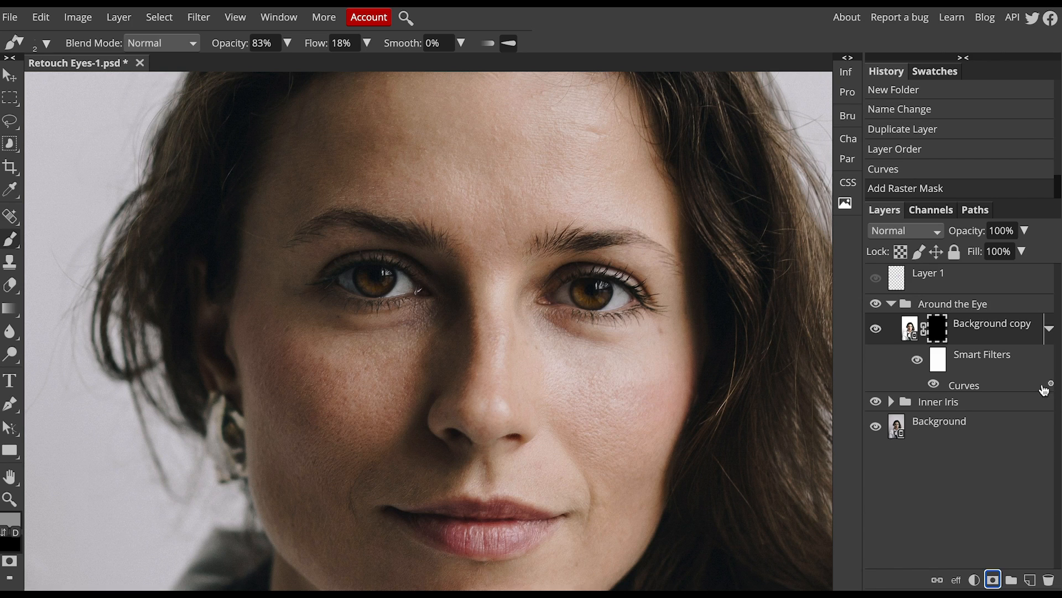
click(875, 278)
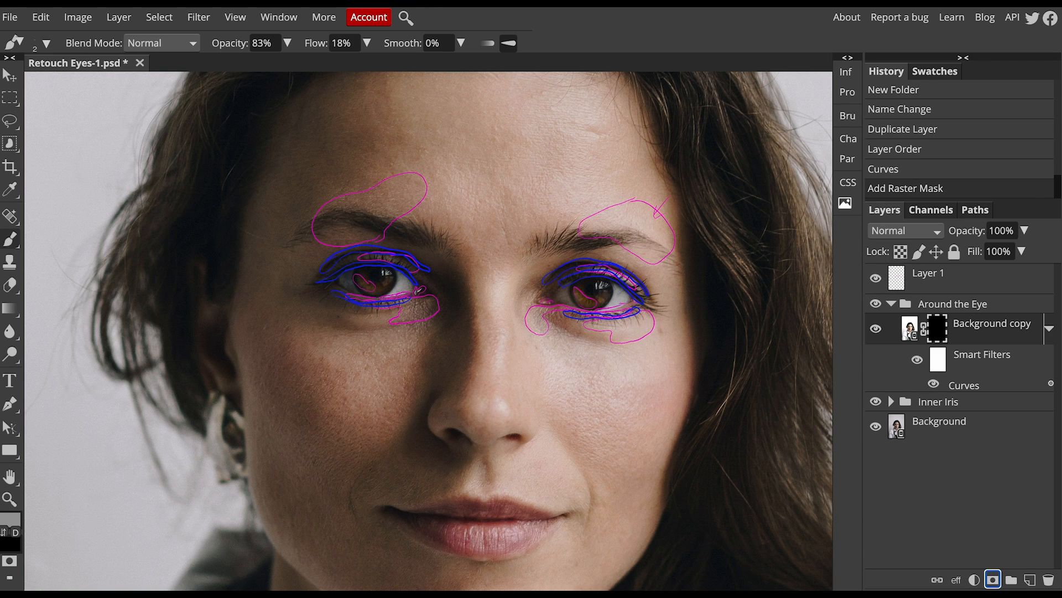
scroll(367, 255, up, 5)
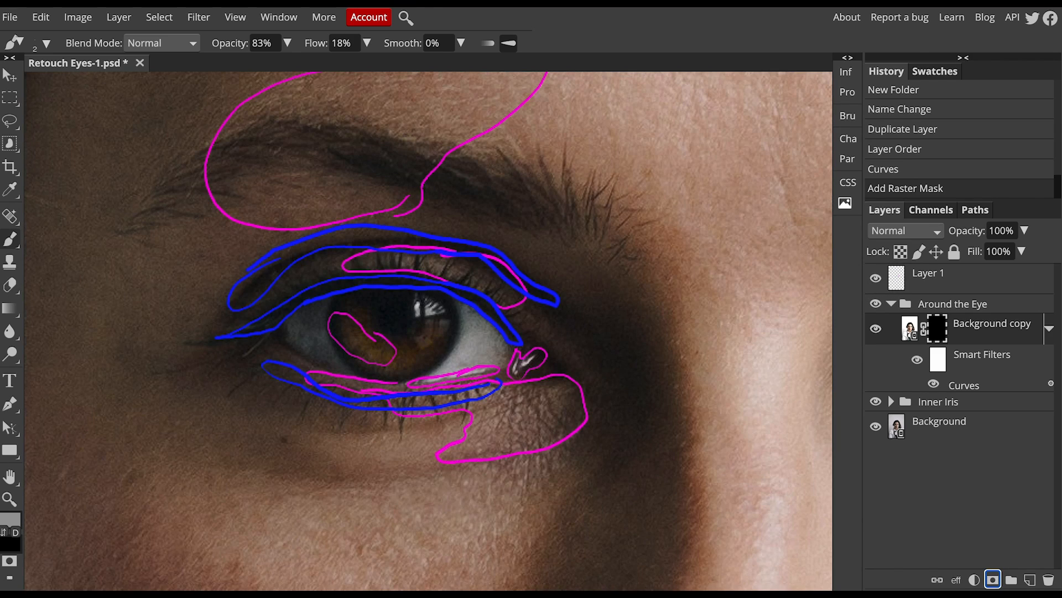
drag(619, 287, 135, 251)
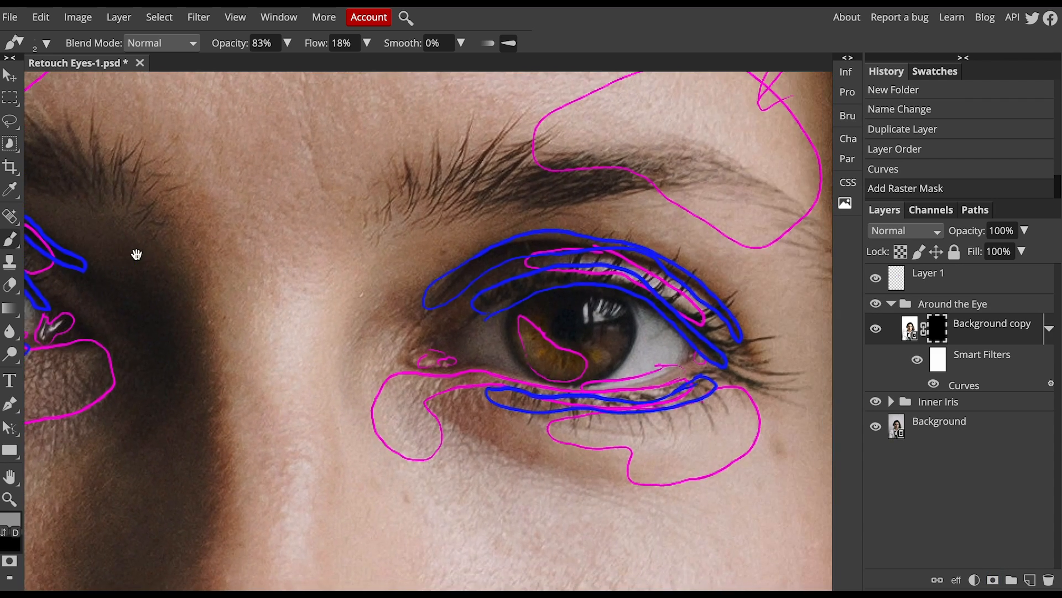
drag(384, 252, 257, 293)
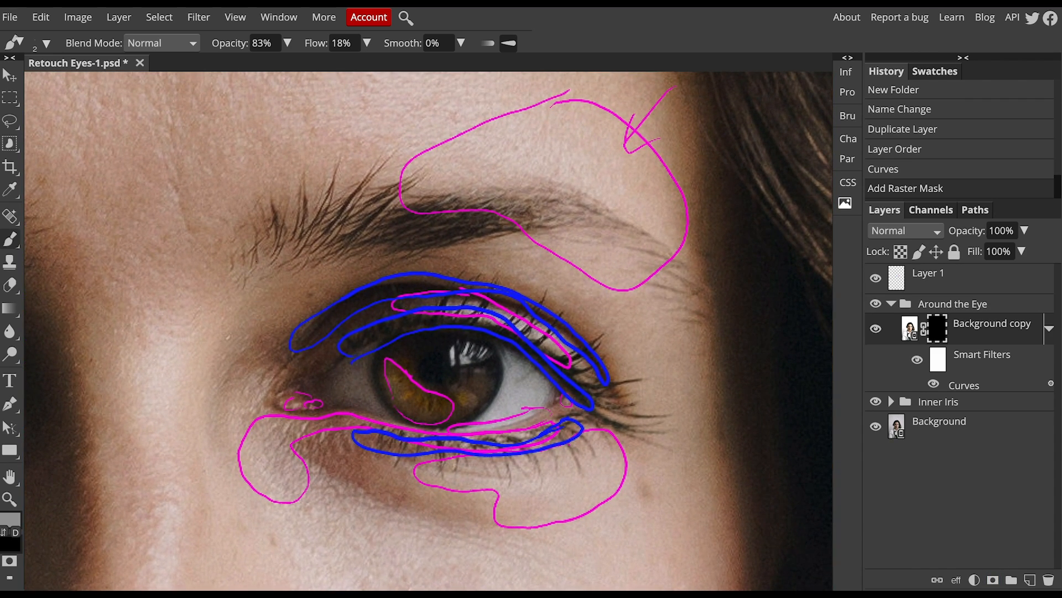
- Set up a soft brush with 24% opacity, 31 px size and 0% hardness
click(287, 43)
drag(278, 65, 237, 74)
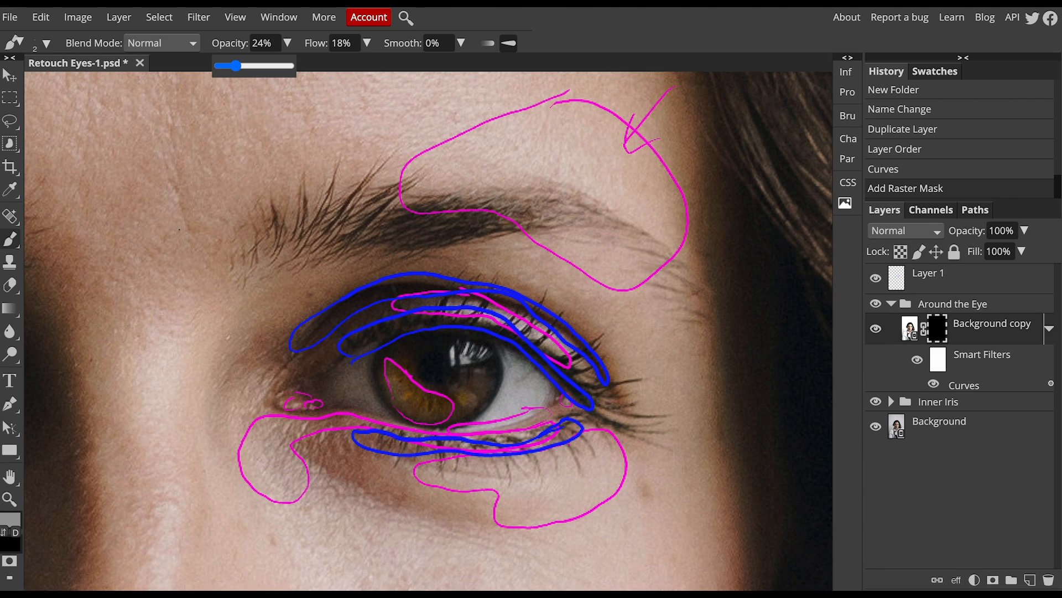
scroll(179, 229, right, 2)
scroll(180, 230, down, 1)
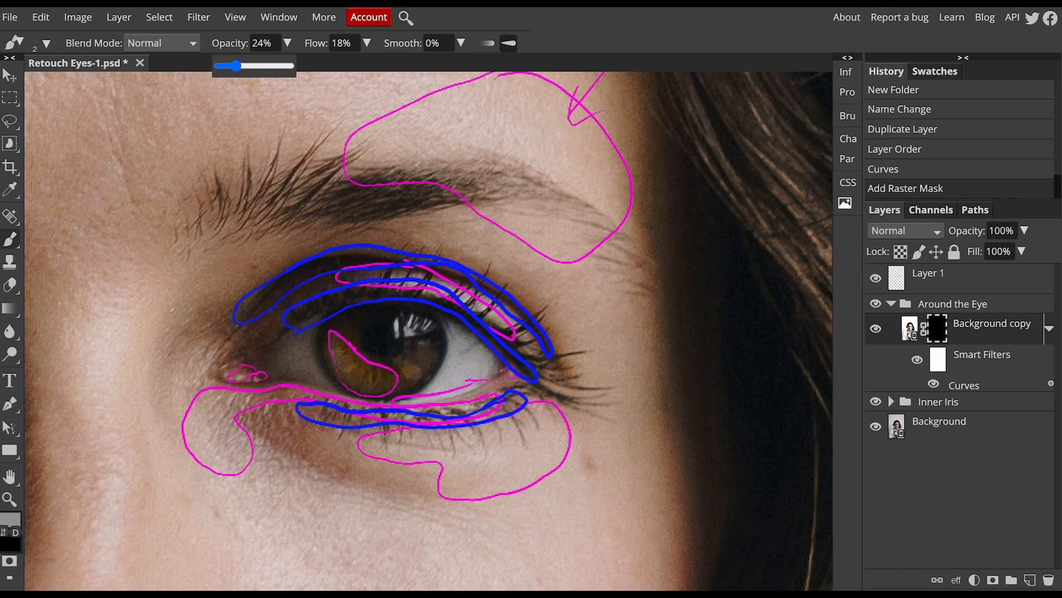
click(44, 43)
drag(39, 85, 84, 86)
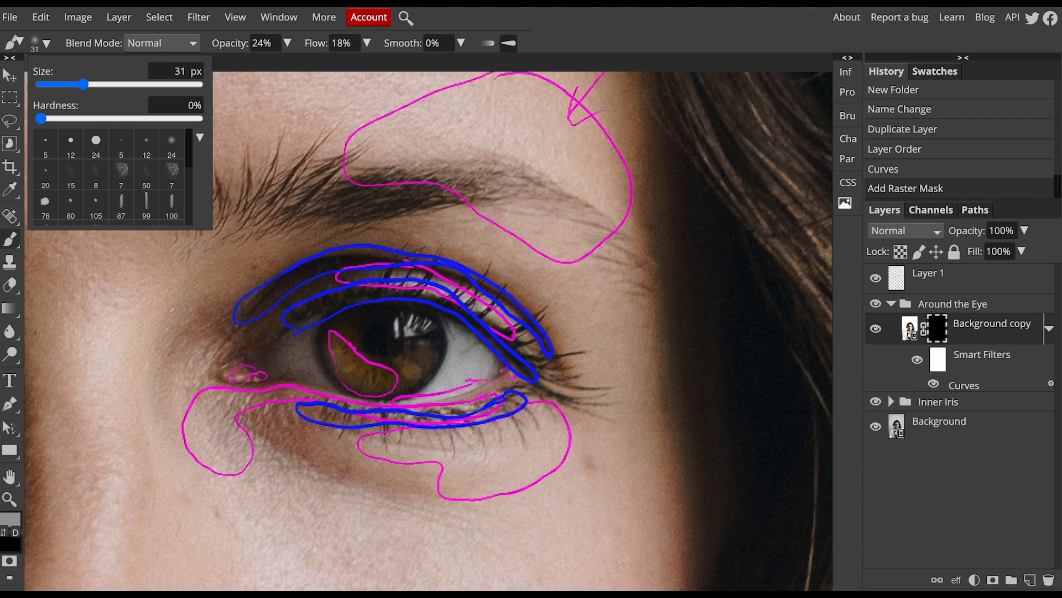
right_click(290, 409)
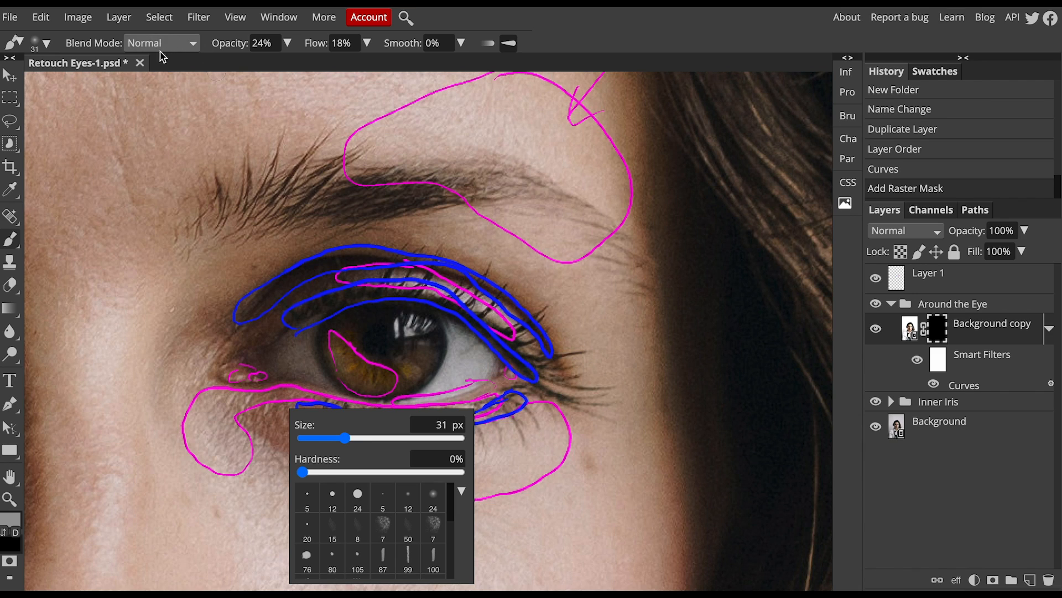
click(518, 23)
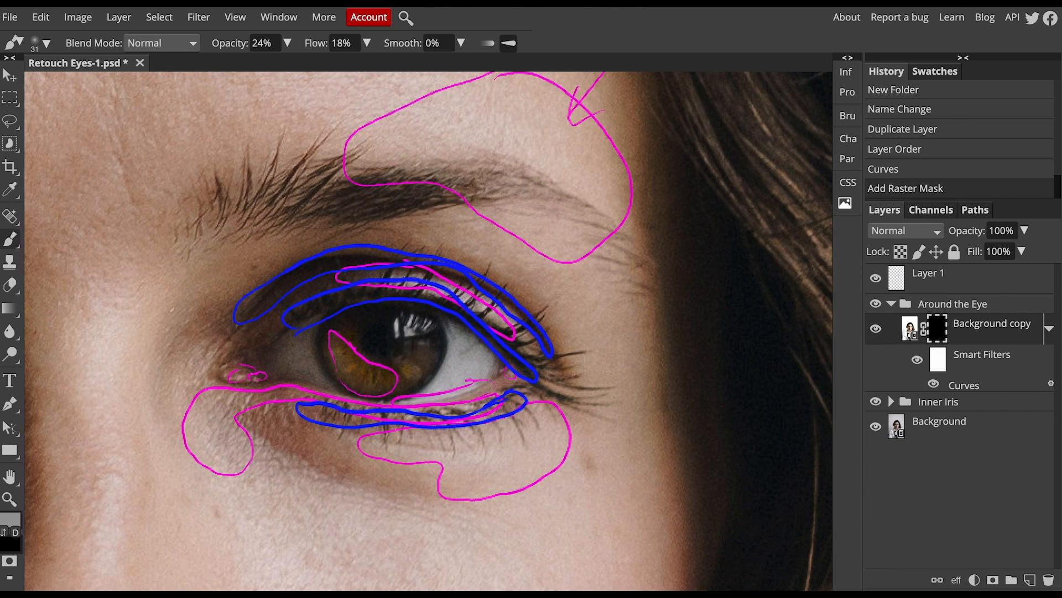
- Paint white on the mask over the right-hand eye's inner corner and lower waterline, raising the brush opacity to 52%
key(d)
drag(246, 381, 246, 375)
click(246, 376)
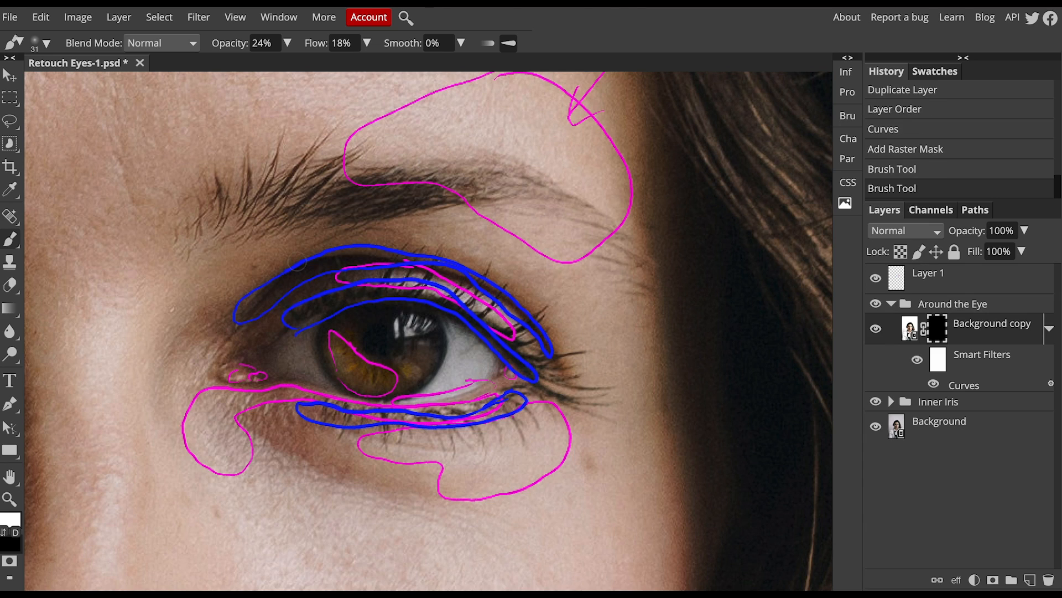
click(287, 43)
click(254, 66)
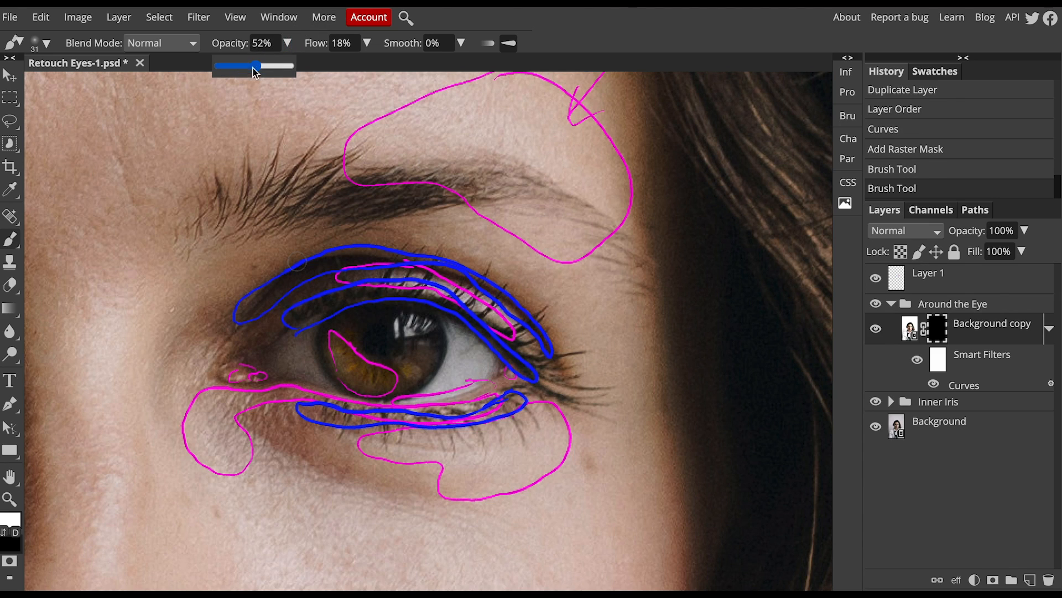
drag(242, 374, 265, 380)
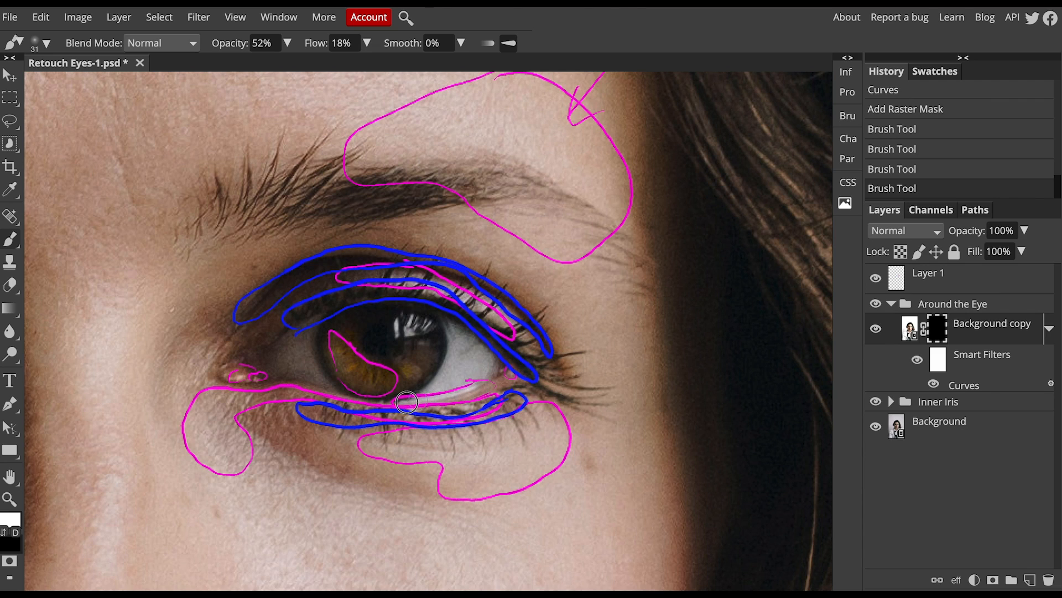
drag(393, 400, 396, 400)
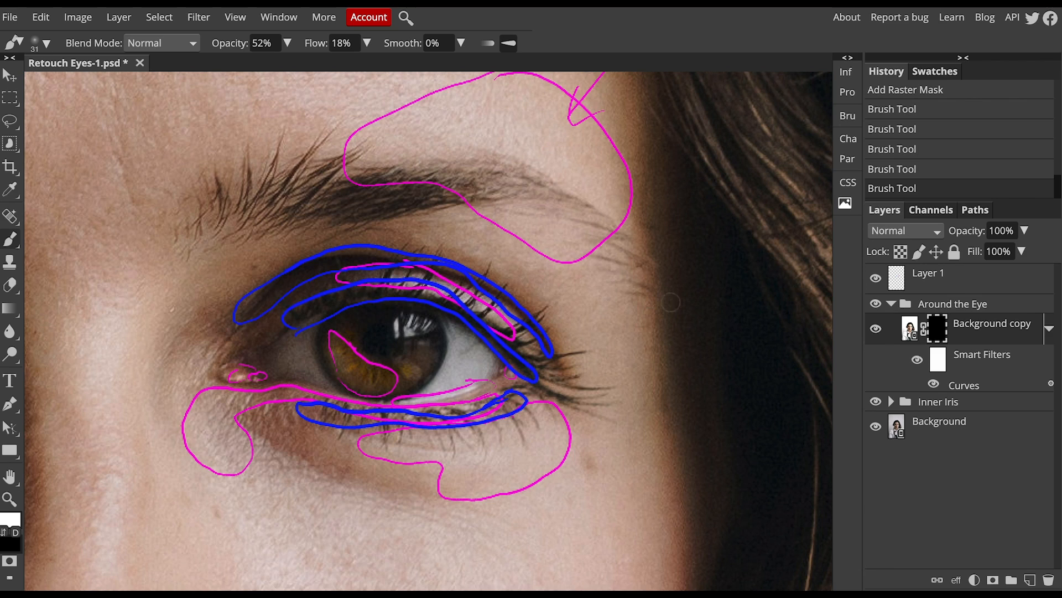
- Hide the Layer 1 guide and brighten the right-hand eye's upper lid, lower lash line and inner corner on the mask
click(875, 277)
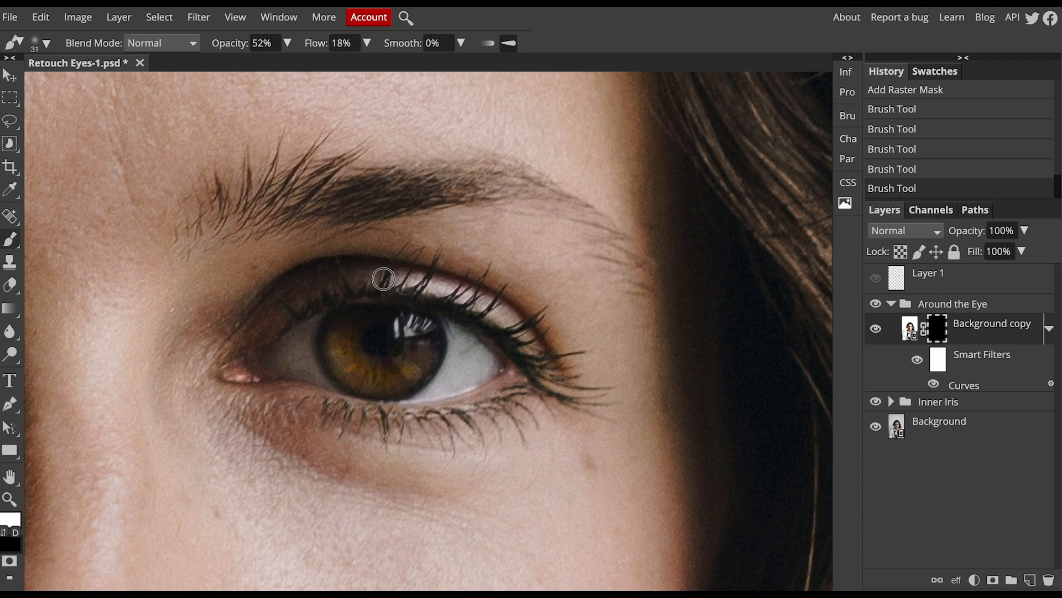
drag(392, 277, 522, 330)
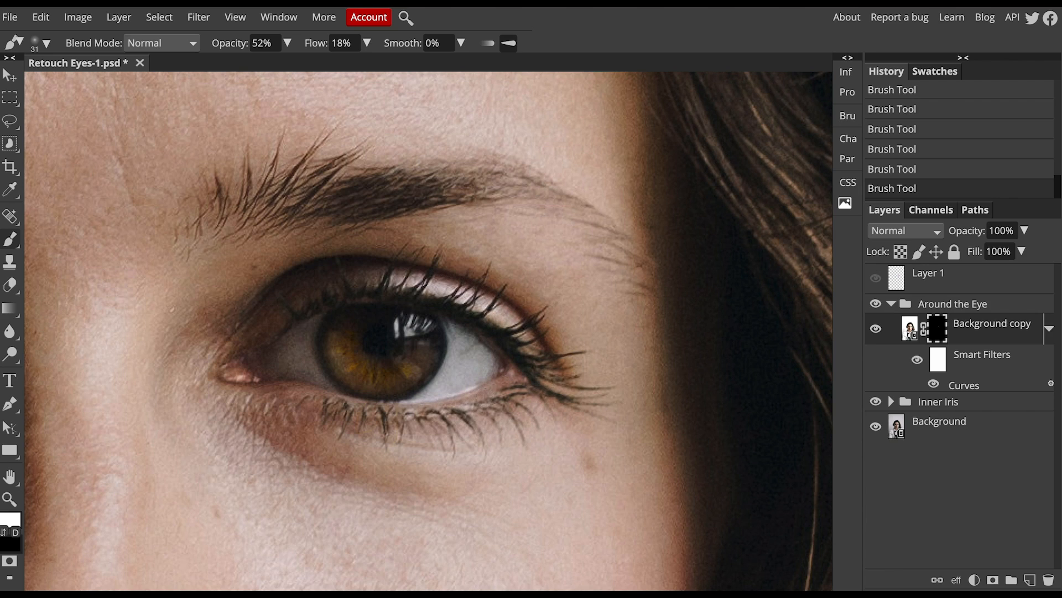
drag(520, 392, 381, 423)
mouse_move(221, 395)
mouse_down()
mouse_move(311, 395)
mouse_move(351, 407)
mouse_move(210, 391)
mouse_move(199, 370)
mouse_move(221, 346)
mouse_move(205, 369)
mouse_up()
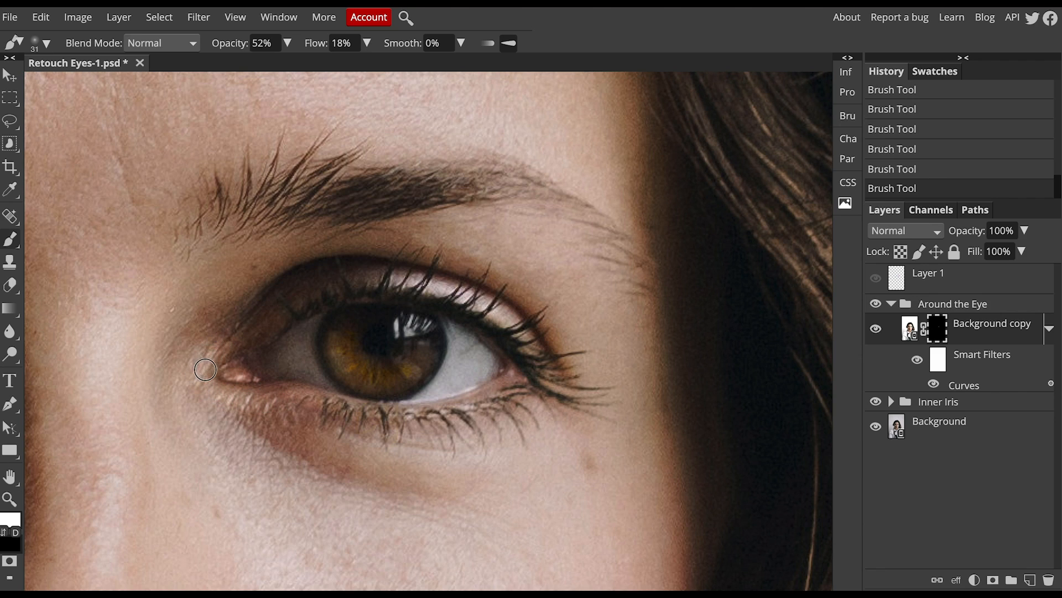
- Enlarge the brush to 82 px and brighten the skin around the right-hand eye's inner corner
right_click(268, 339)
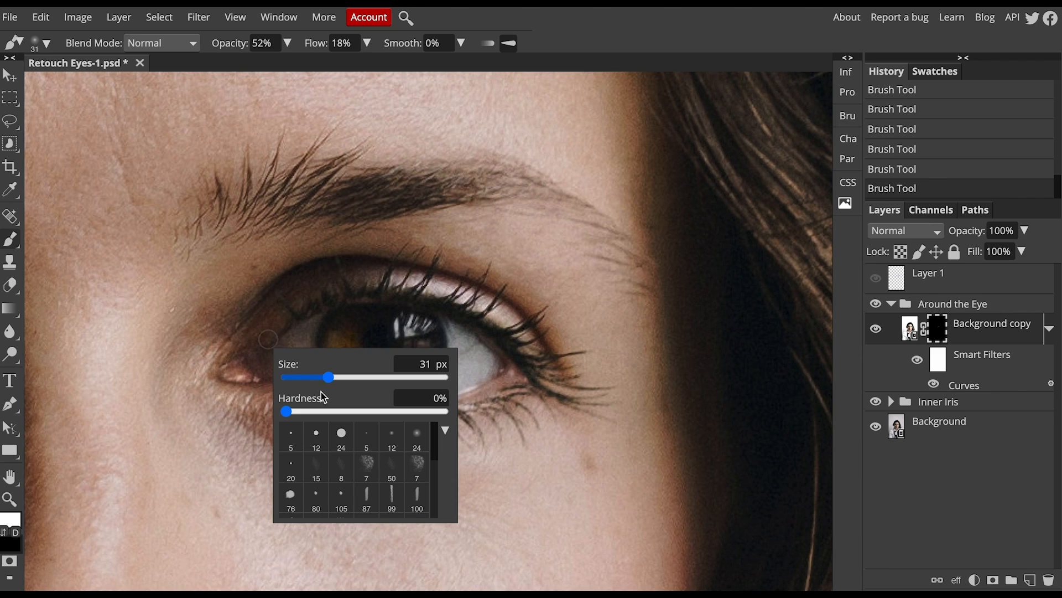
mouse_move(330, 378)
mouse_down()
mouse_move(350, 382)
mouse_move(339, 382)
mouse_up()
click(197, 366)
mouse_move(195, 367)
mouse_down()
mouse_move(206, 343)
mouse_move(197, 394)
mouse_move(256, 447)
mouse_move(298, 467)
mouse_move(239, 446)
mouse_move(214, 422)
mouse_move(204, 382)
mouse_move(224, 343)
mouse_up()
mouse_move(232, 374)
mouse_down()
mouse_move(213, 466)
mouse_move(208, 368)
mouse_up()
- Soften the inner-corner highlight with black on the mask, and paint white under the outer lower lashes
key(x)
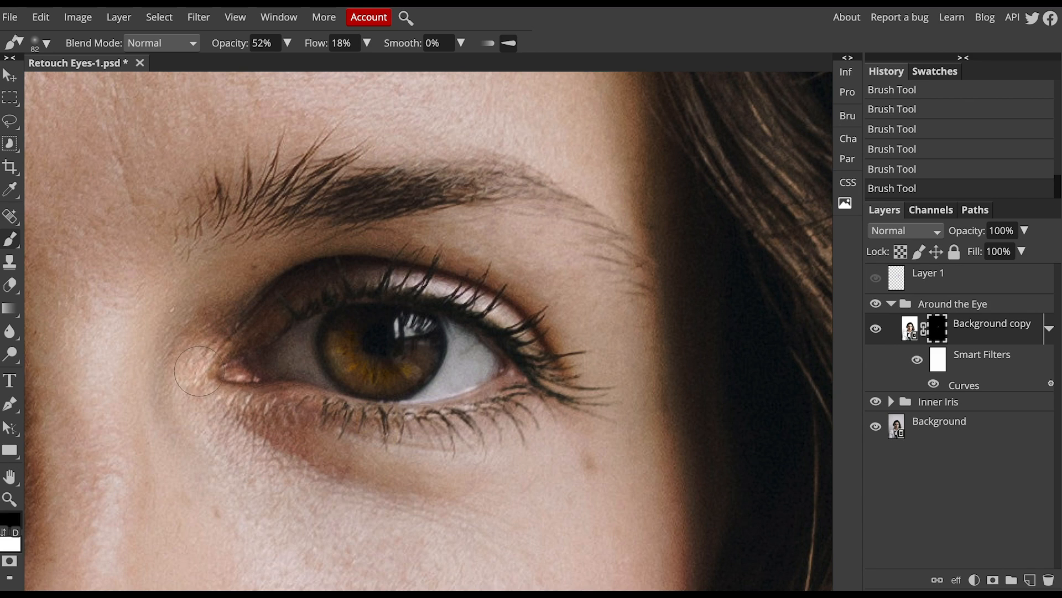
mouse_move(210, 348)
mouse_down()
mouse_move(194, 370)
mouse_move(230, 332)
mouse_move(224, 372)
mouse_move(205, 394)
mouse_up()
key(x)
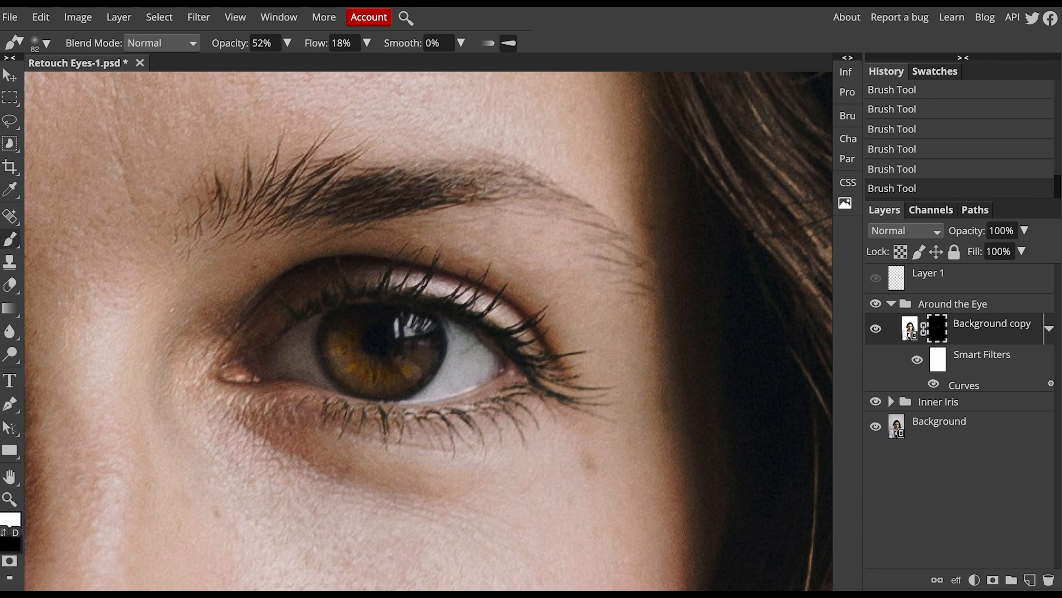
mouse_move(480, 436)
mouse_down()
mouse_move(519, 412)
mouse_move(430, 446)
mouse_move(540, 422)
mouse_move(505, 450)
mouse_move(453, 465)
mouse_move(506, 455)
mouse_move(537, 434)
mouse_up()
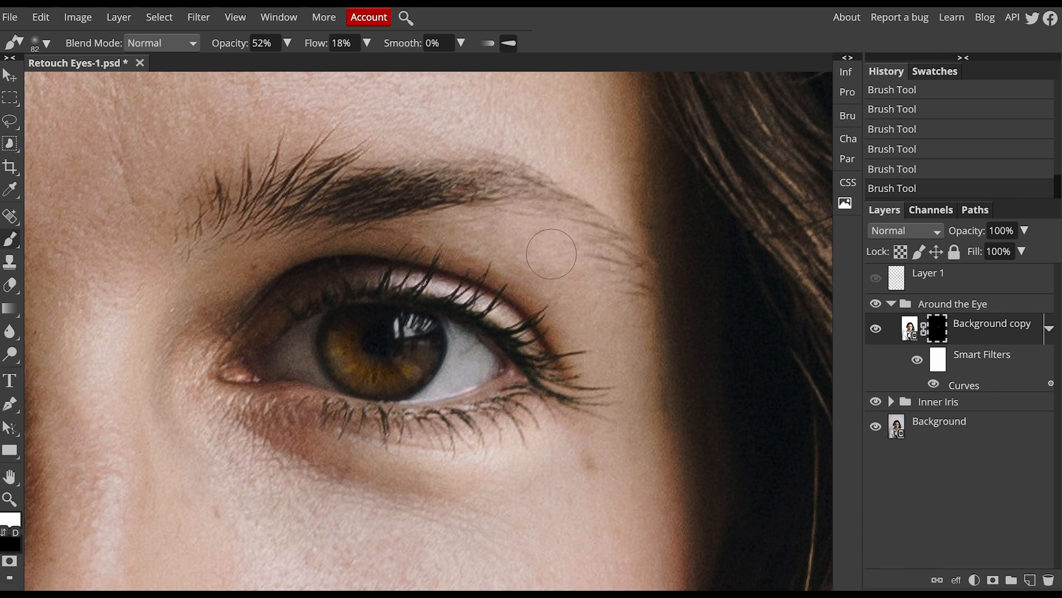
- Enlarge the brush to 501 px and brighten the outer brow area above the right-hand eye on the mask
drag(518, 222, 466, 332)
drag(400, 289, 400, 289)
right_click(399, 289)
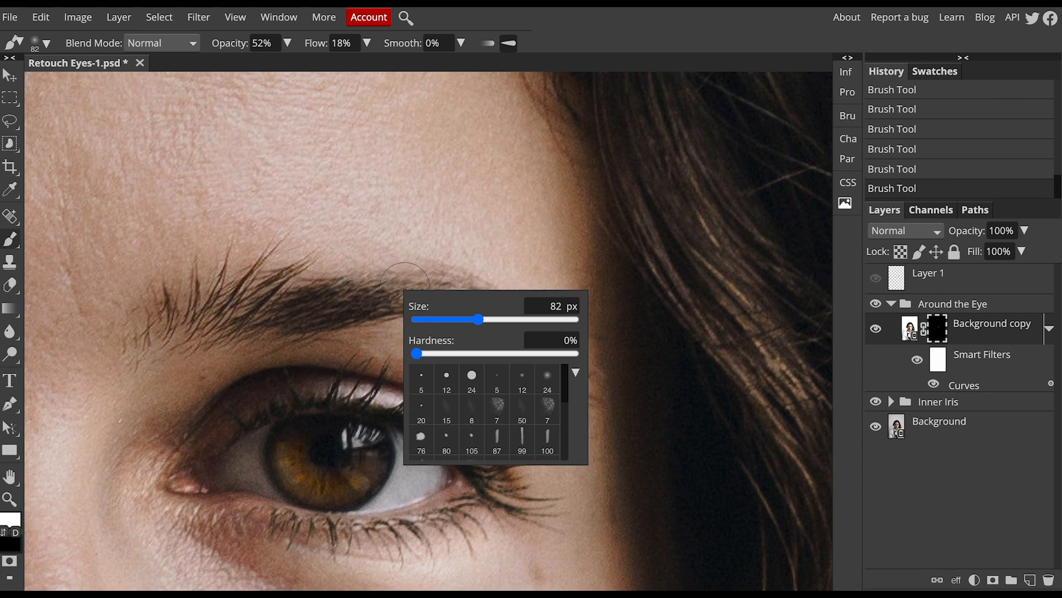
click(520, 322)
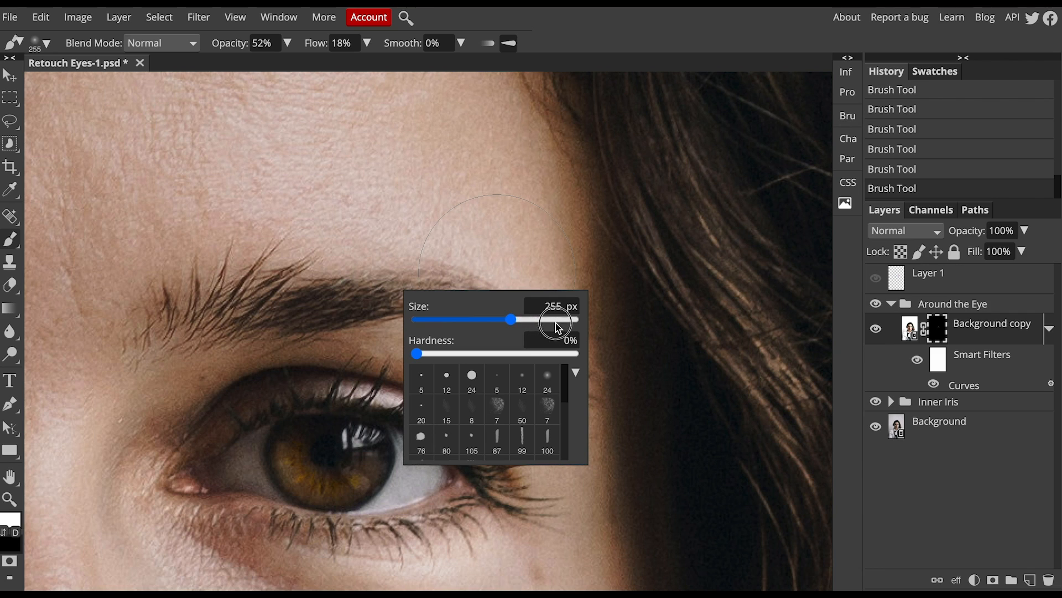
click(559, 320)
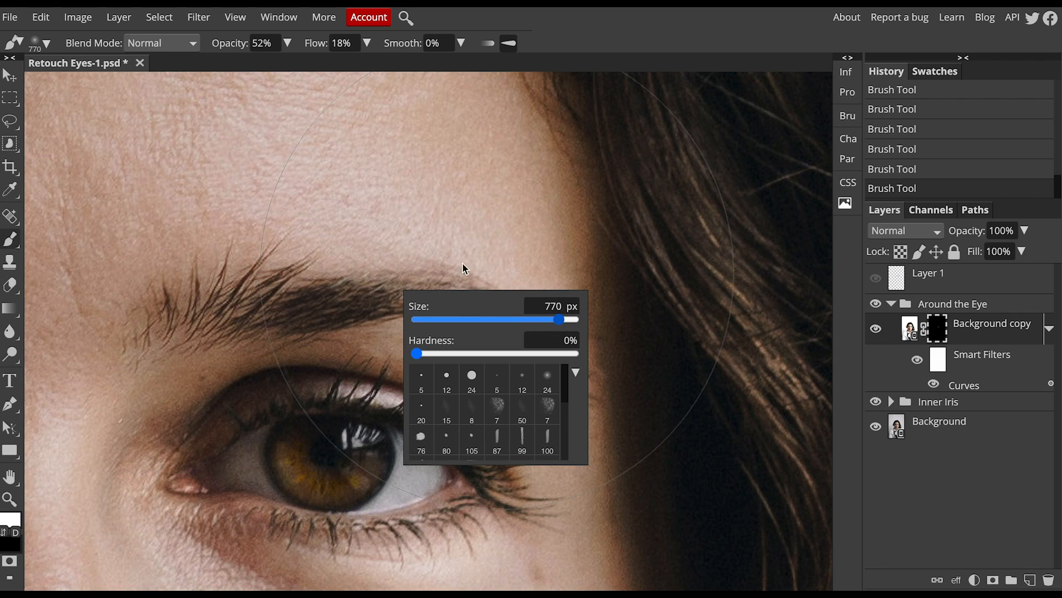
click(540, 320)
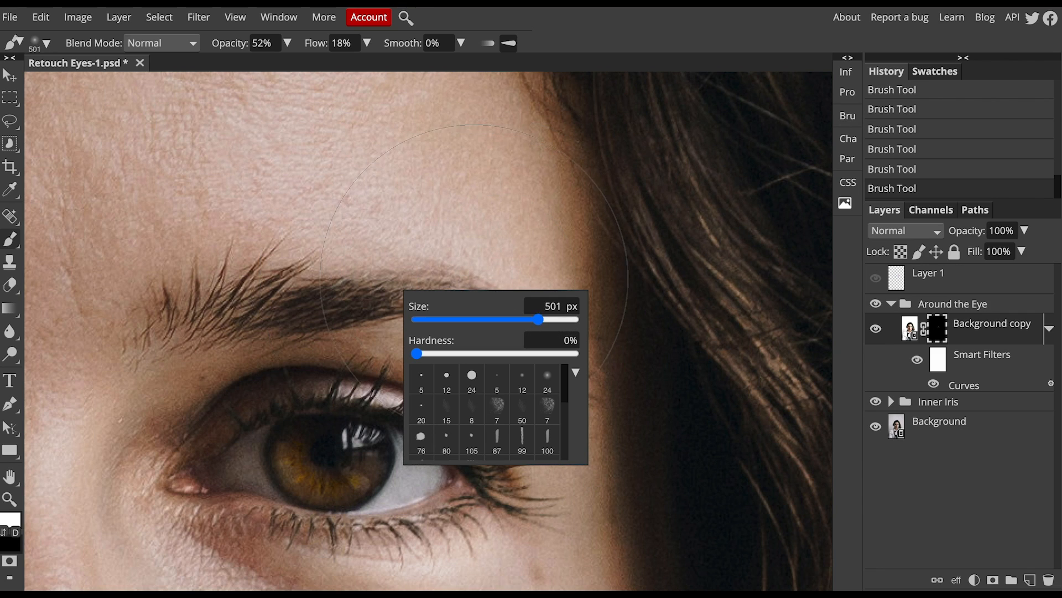
click(424, 224)
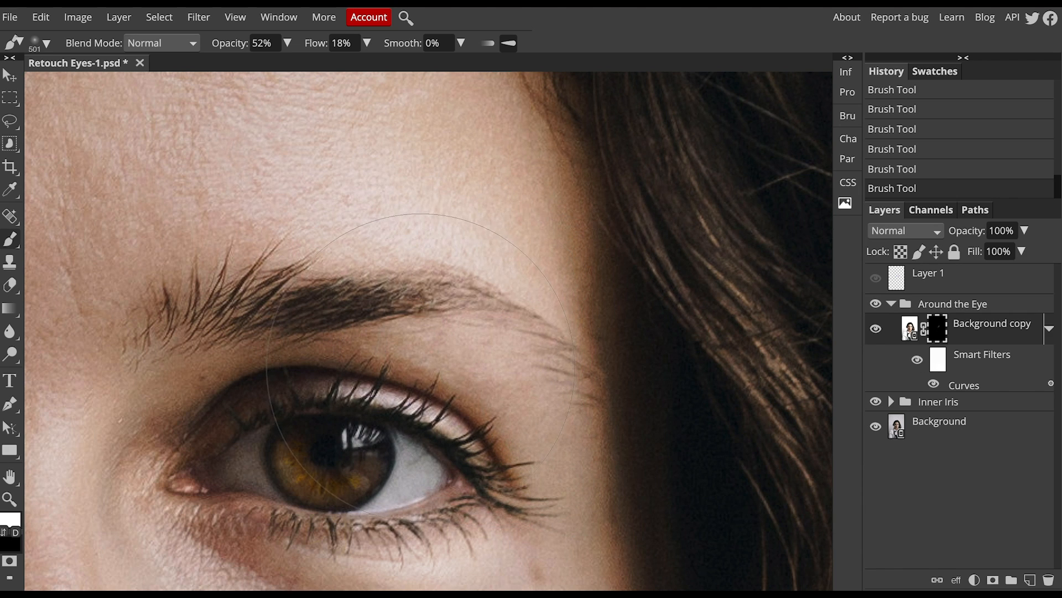
scroll(420, 379, down, 3)
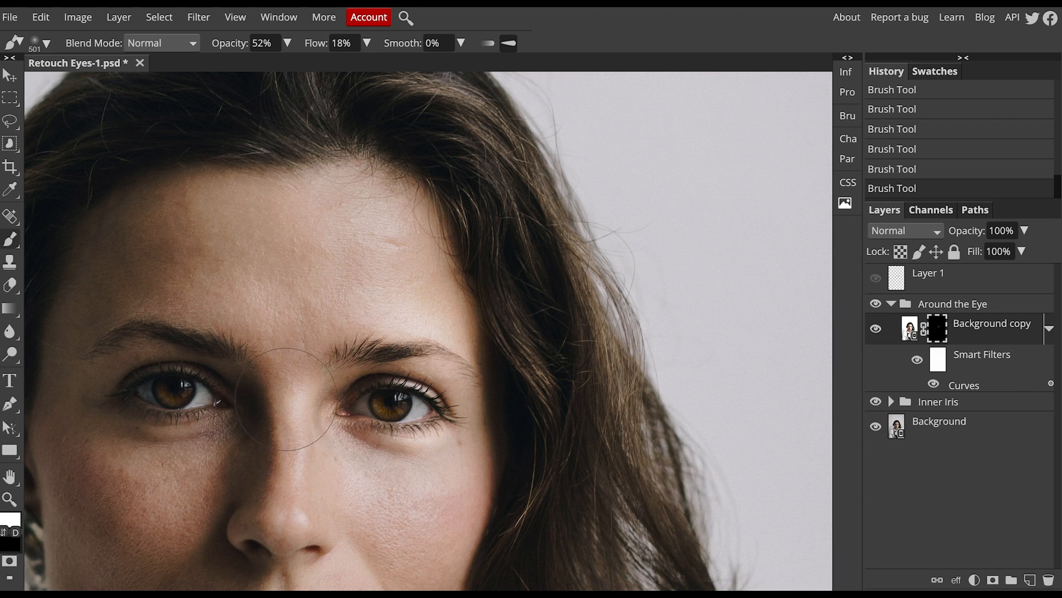
drag(272, 420, 487, 398)
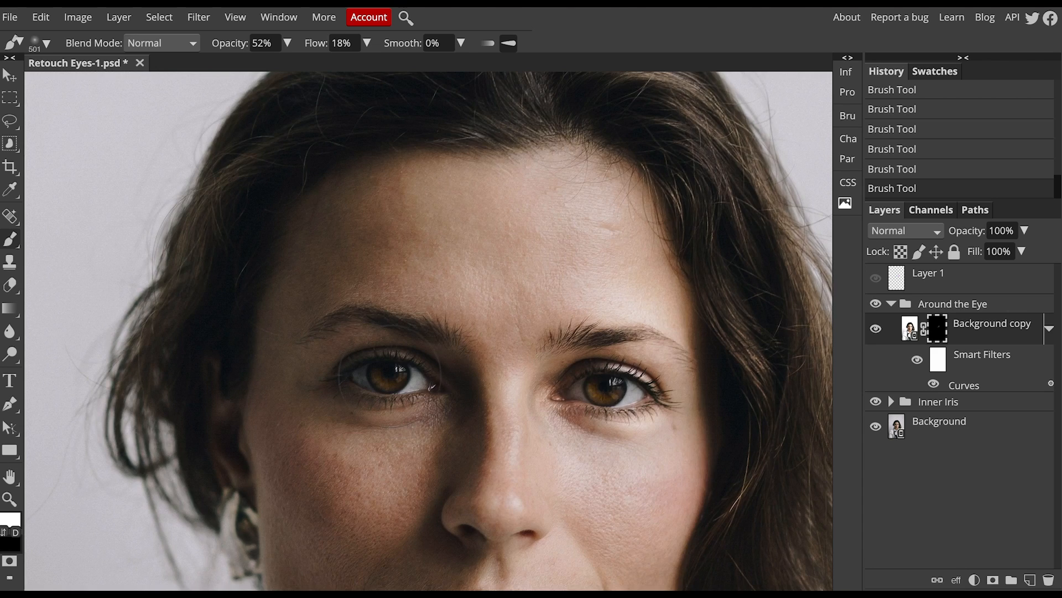
- Reduce the brush to 409 px and brighten the brow area above the left-hand eye on the Background copy mask
scroll(390, 388, up, 4)
right_click(498, 366)
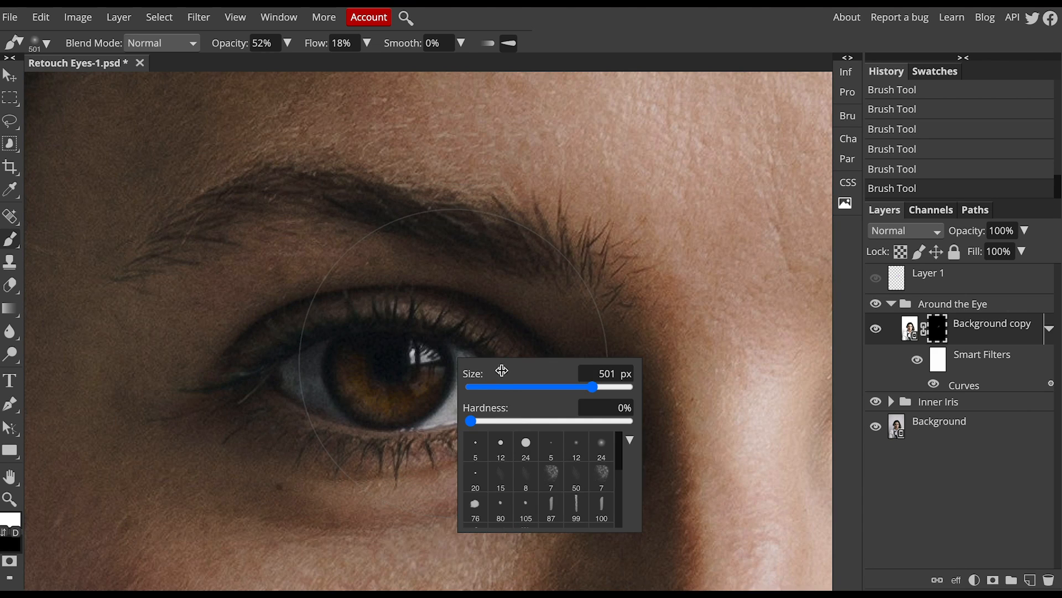
click(548, 387)
drag(545, 386, 590, 387)
click(590, 387)
key(Return)
key(space)
drag(405, 278, 396, 370)
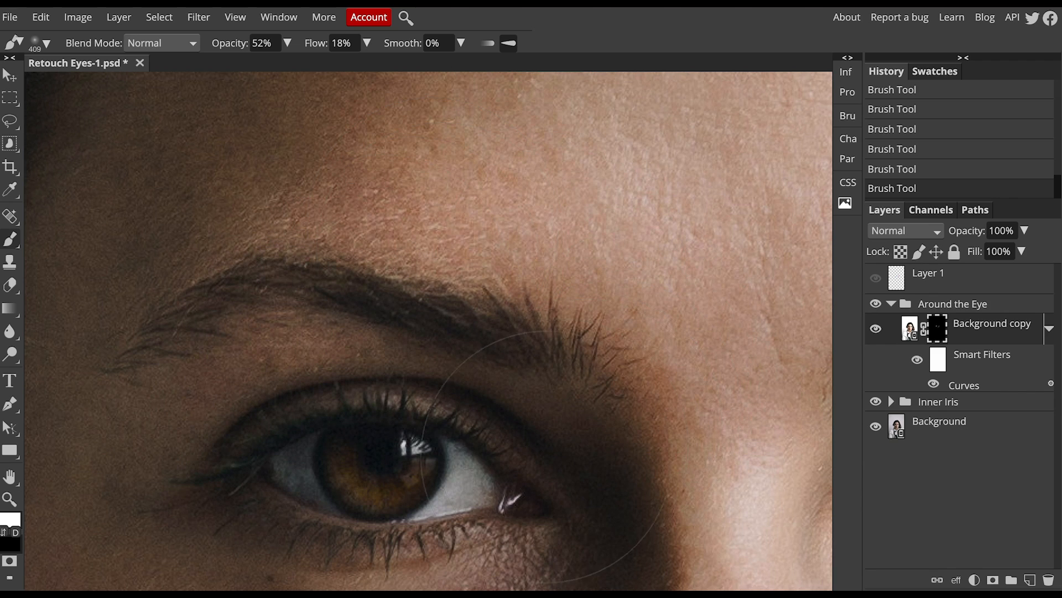
- Reduce the brush to 77 px and brighten the left-hand eye's upper lid on the mask
right_click(488, 437)
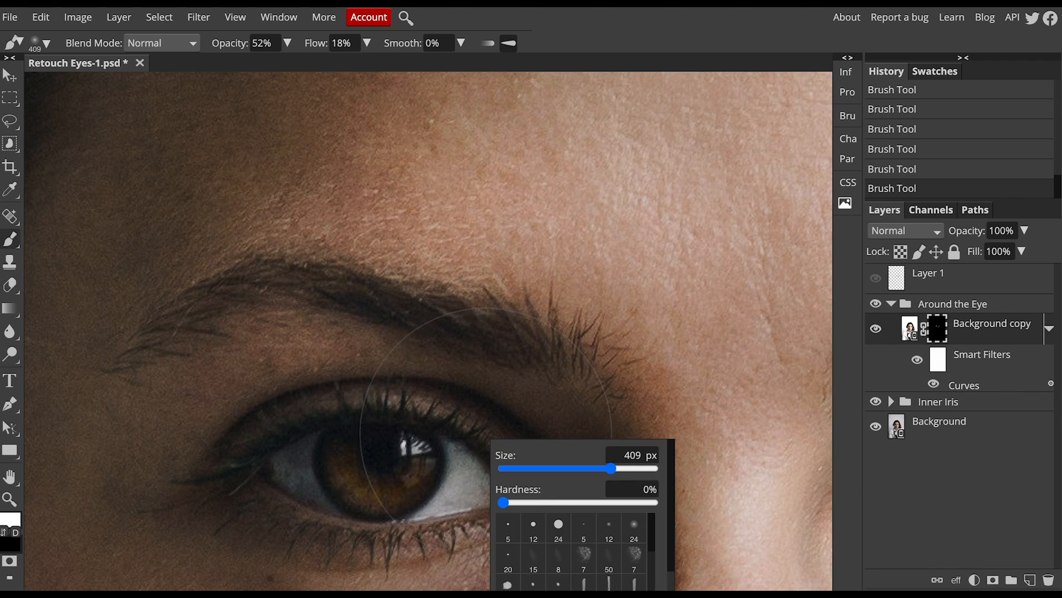
mouse_move(586, 471)
mouse_down()
mouse_move(519, 475)
mouse_move(559, 468)
mouse_up()
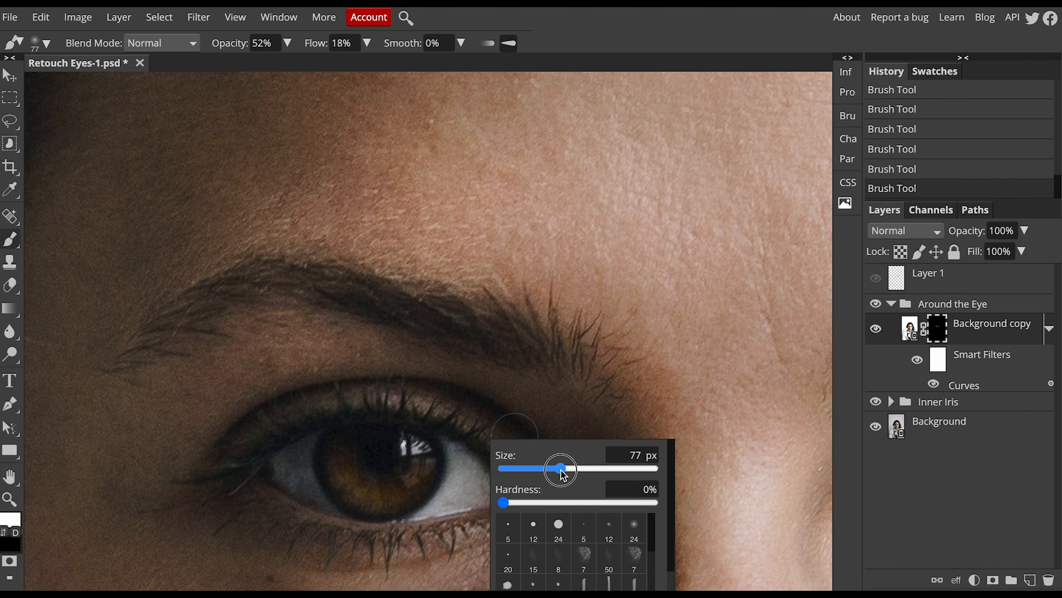
click(493, 425)
mouse_move(505, 432)
mouse_down()
mouse_move(419, 404)
mouse_move(304, 409)
mouse_move(449, 393)
mouse_move(514, 428)
mouse_move(530, 450)
mouse_move(459, 415)
mouse_move(328, 406)
mouse_up()
- Reduce the brush to 8 px and brighten the left-hand eye's lower lash line on the mask
drag(443, 500, 457, 441)
right_click(475, 463)
drag(517, 492, 505, 492)
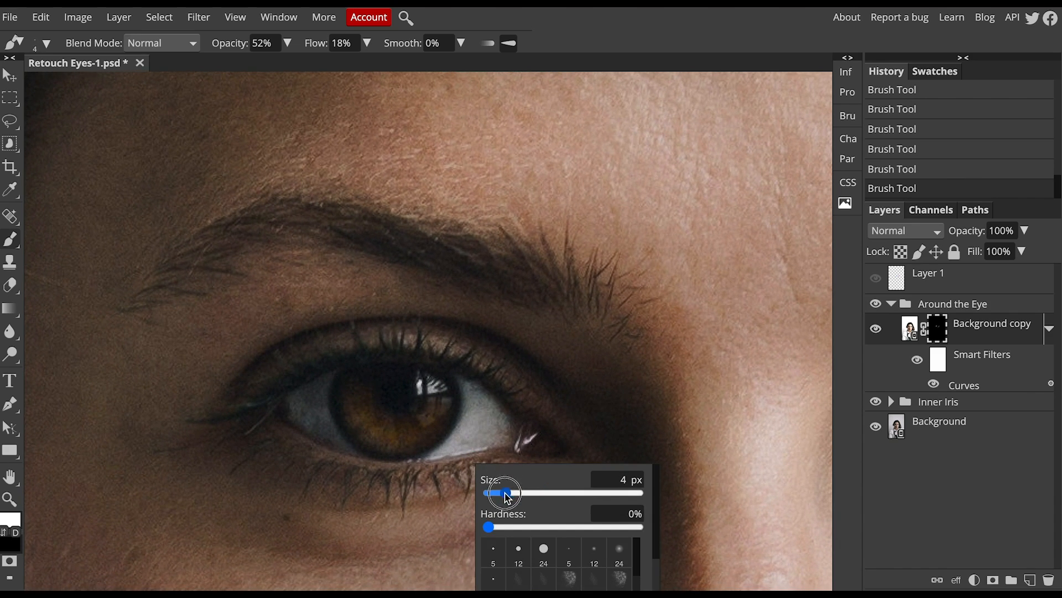
click(484, 449)
mouse_move(484, 450)
mouse_down()
mouse_move(448, 464)
mouse_move(527, 485)
mouse_up()
right_click(485, 449)
click(473, 453)
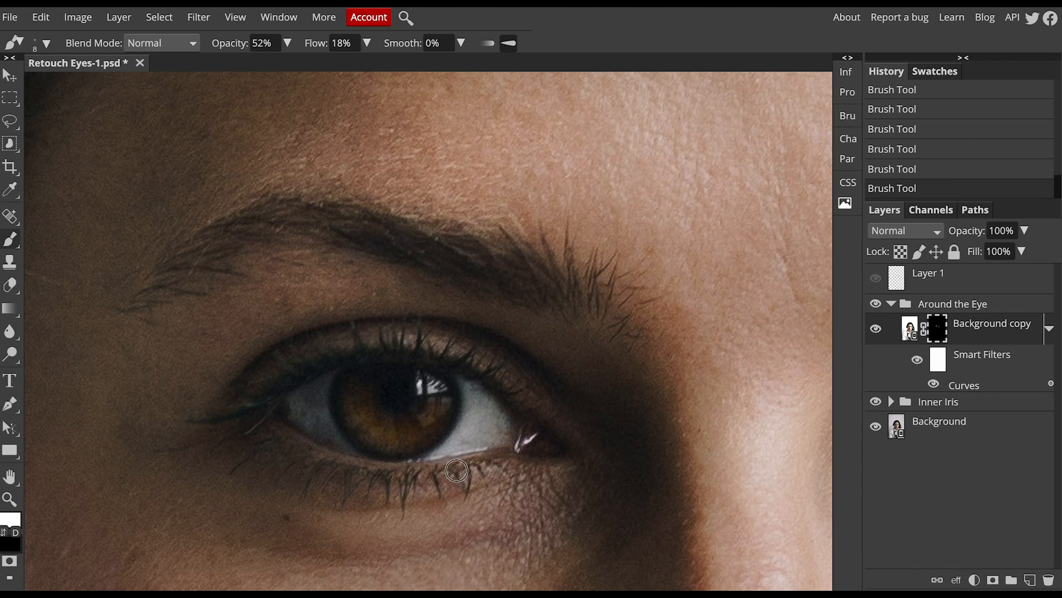
- Enlarge the brush to 54 px and brighten the skin below the left-hand eye's lower lashes and inner corner
right_click(488, 452)
drag(533, 485, 554, 486)
scroll(575, 521, down, 1)
click(426, 468)
mouse_move(449, 347)
mouse_down()
mouse_move(364, 333)
mouse_move(477, 343)
mouse_move(525, 372)
mouse_up()
mouse_move(496, 463)
mouse_down()
mouse_move(455, 476)
mouse_move(373, 472)
mouse_up()
mouse_move(524, 485)
mouse_down()
mouse_move(496, 470)
mouse_move(528, 467)
mouse_move(515, 489)
mouse_move(455, 524)
mouse_move(400, 526)
mouse_move(553, 482)
mouse_move(564, 494)
mouse_move(521, 523)
mouse_move(523, 515)
mouse_move(465, 528)
mouse_up()
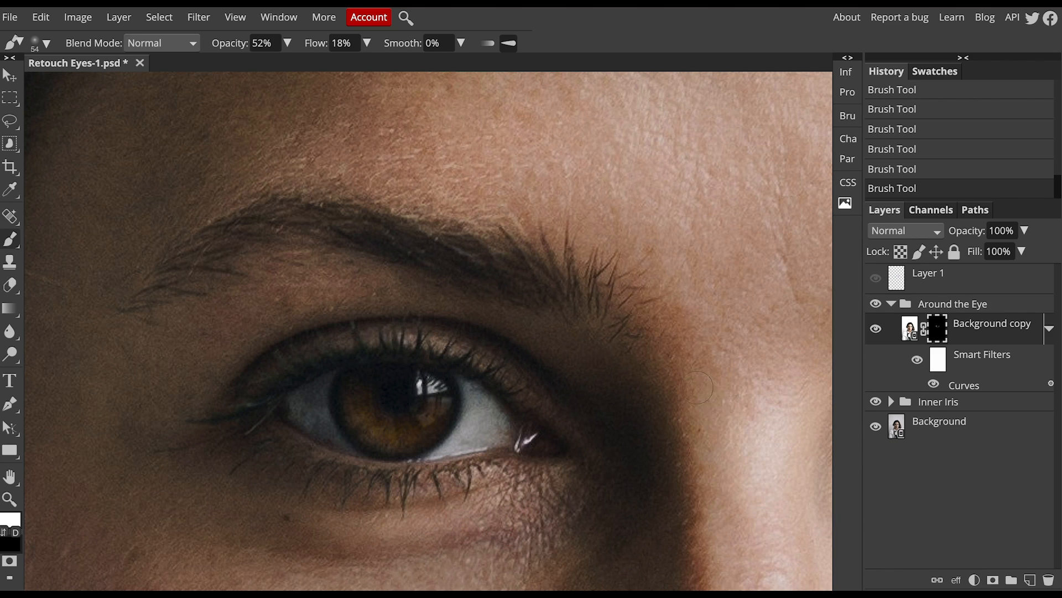
- Toggle the Background copy layer's visibility to compare both eyes with and without the brightening
drag(648, 420, 387, 353)
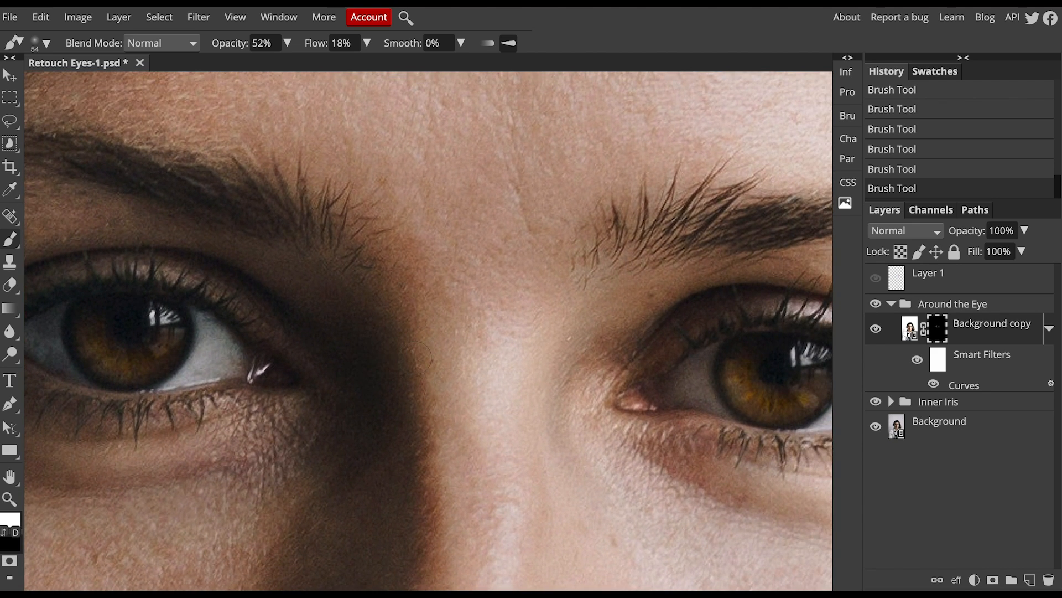
scroll(415, 360, down, 5)
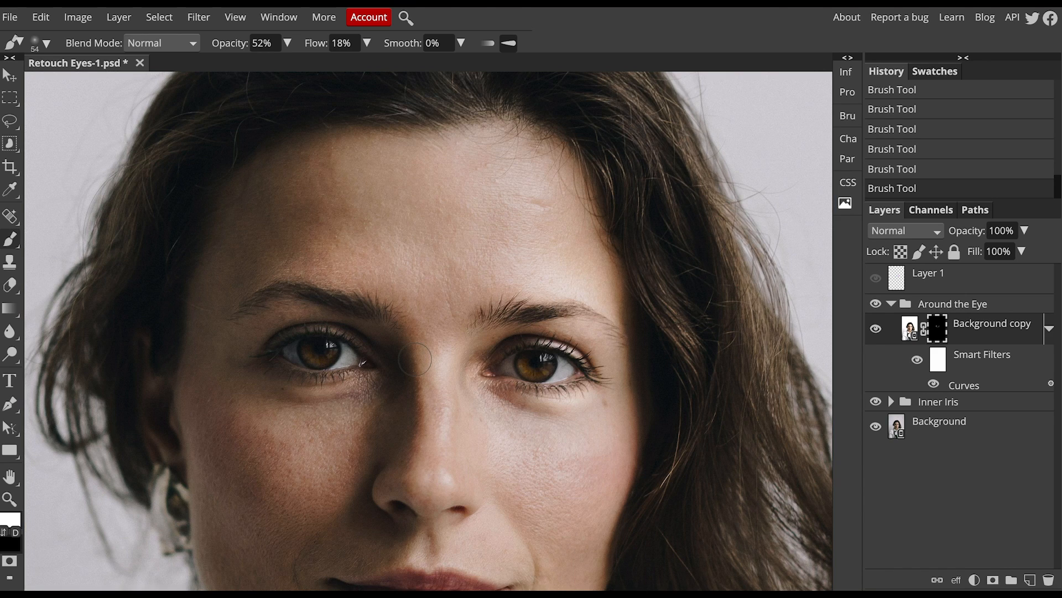
scroll(415, 360, up, 5)
click(876, 334)
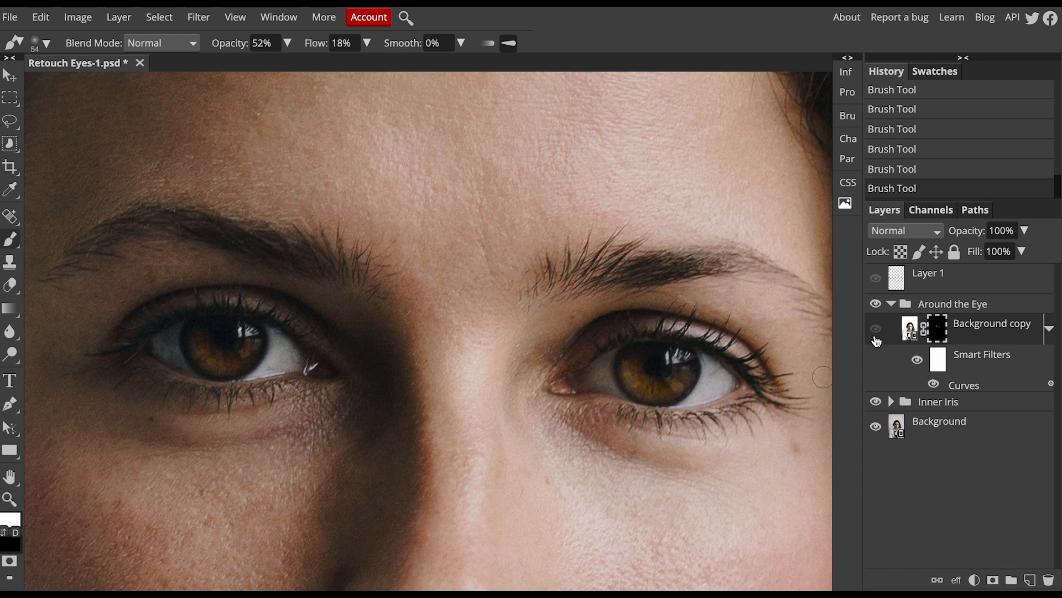
click(876, 334)
click(877, 338)
click(876, 341)
click(876, 340)
click(877, 341)
click(877, 342)
click(877, 343)
click(878, 344)
click(876, 346)
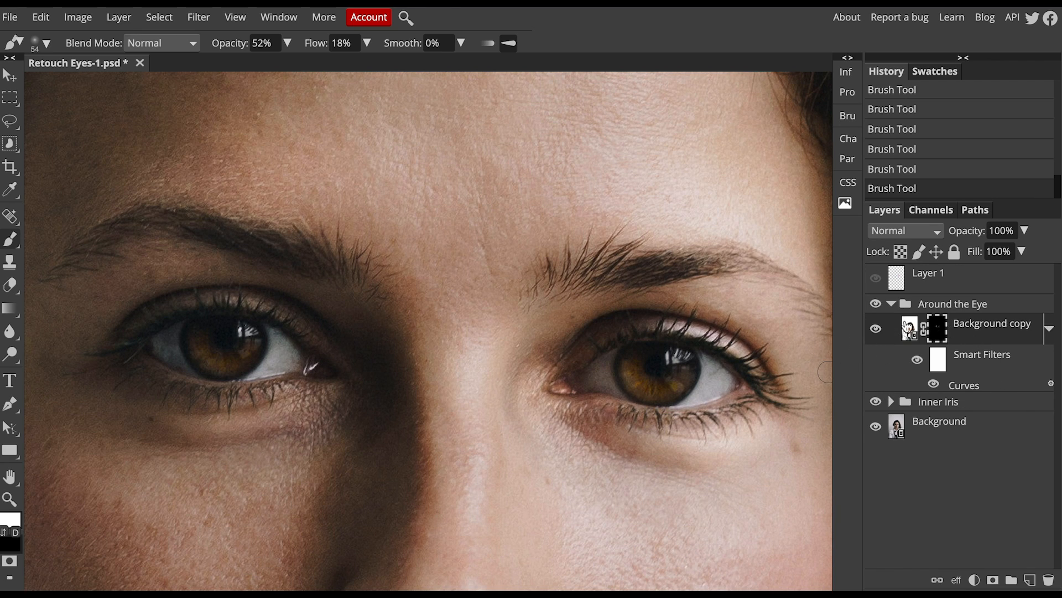
- Copy the Background layer as a new smart object and move the copy above Background copy in the Around the Eye folder
click(958, 428)
click(988, 427)
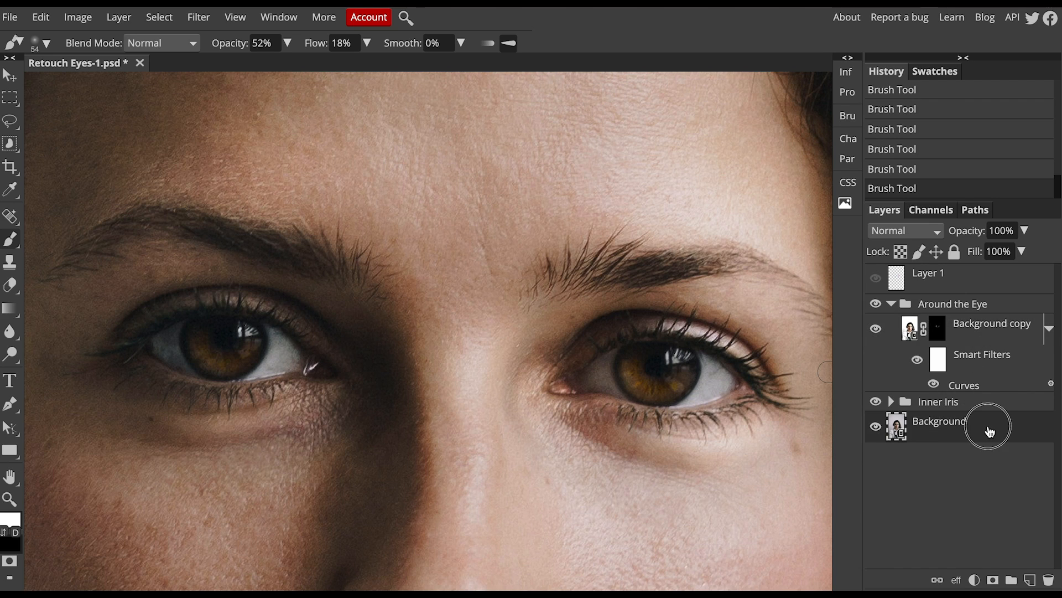
right_click(990, 423)
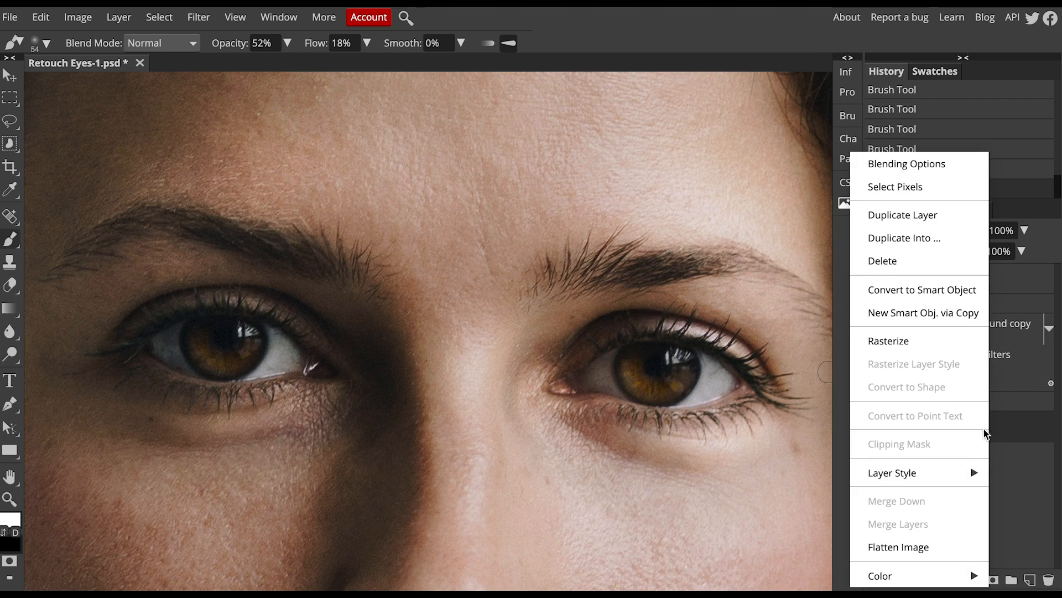
click(913, 314)
drag(940, 426, 965, 333)
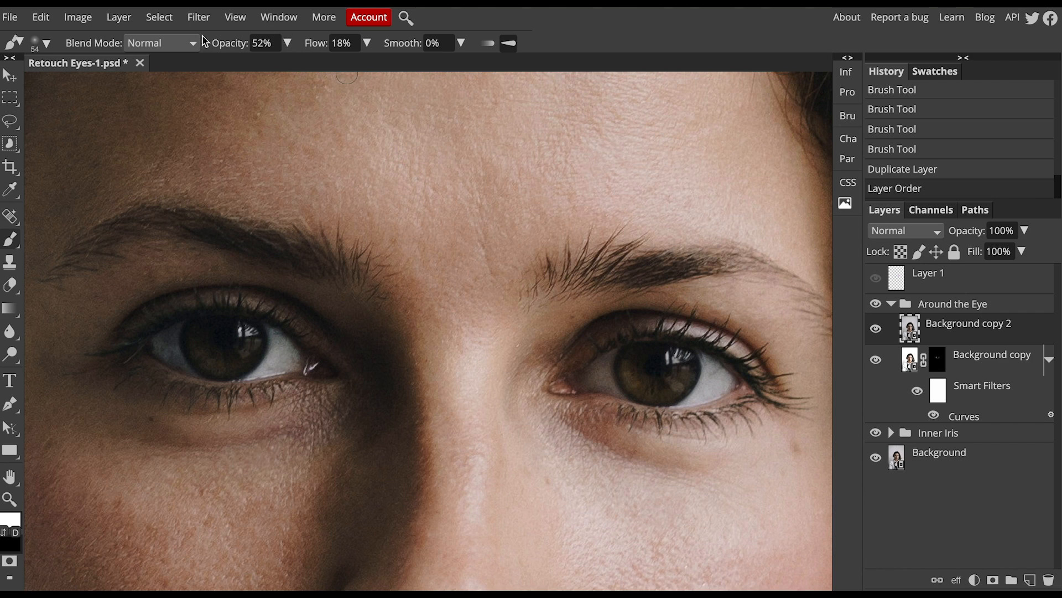
- Apply Curves to Background copy 2, darkening it by shifting the RGB black point inward to the first vertical gridline
click(82, 18)
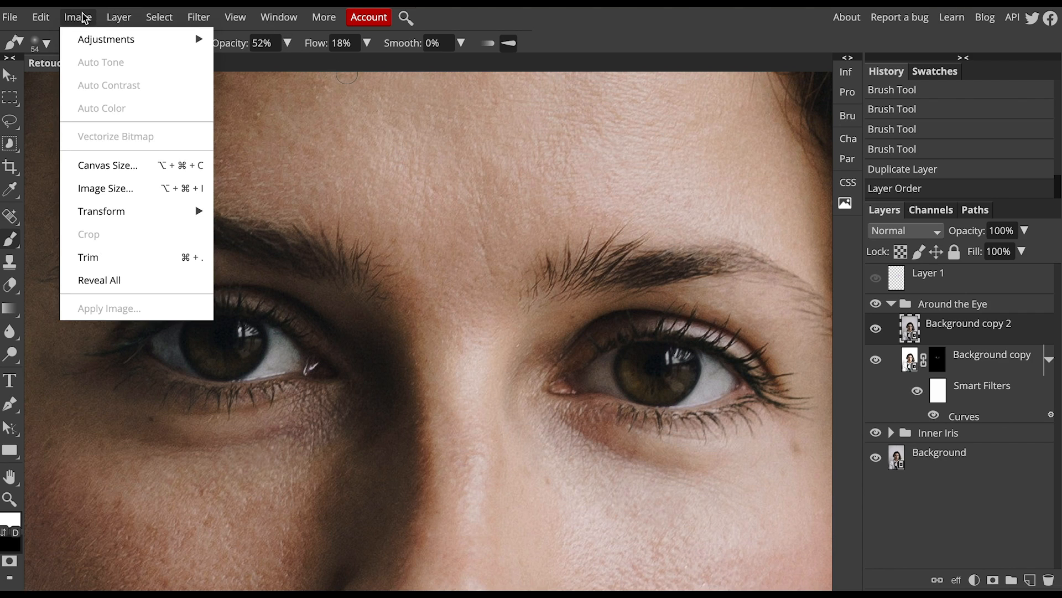
mouse_move(112, 41)
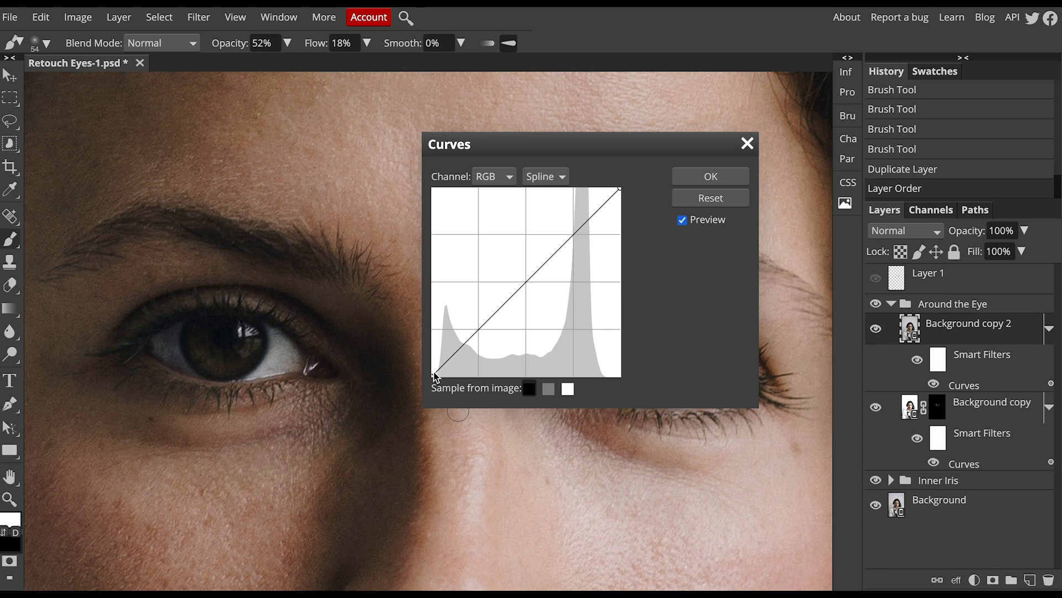
drag(432, 378, 478, 386)
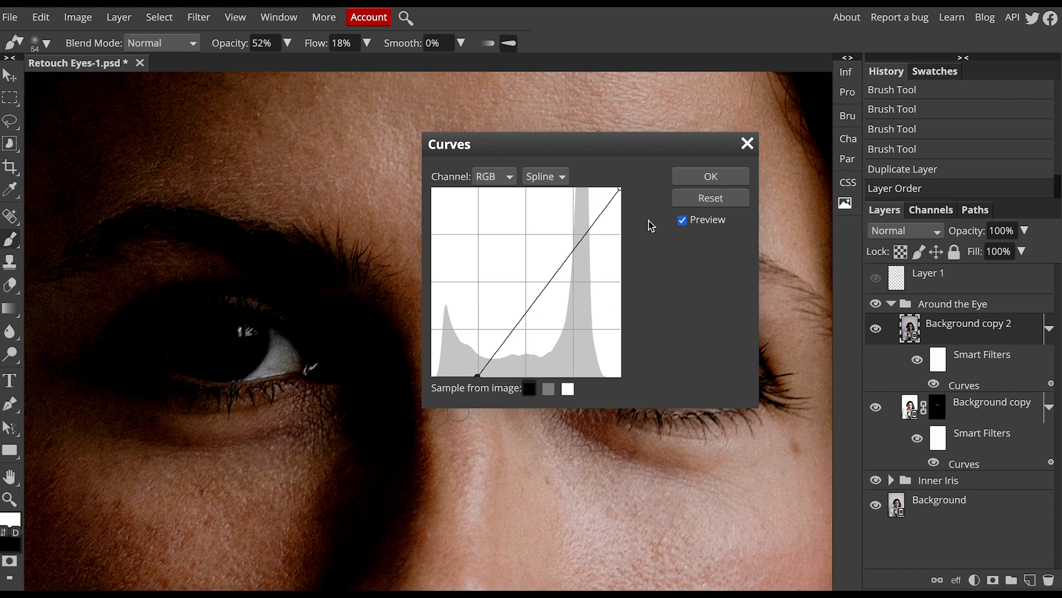
click(709, 177)
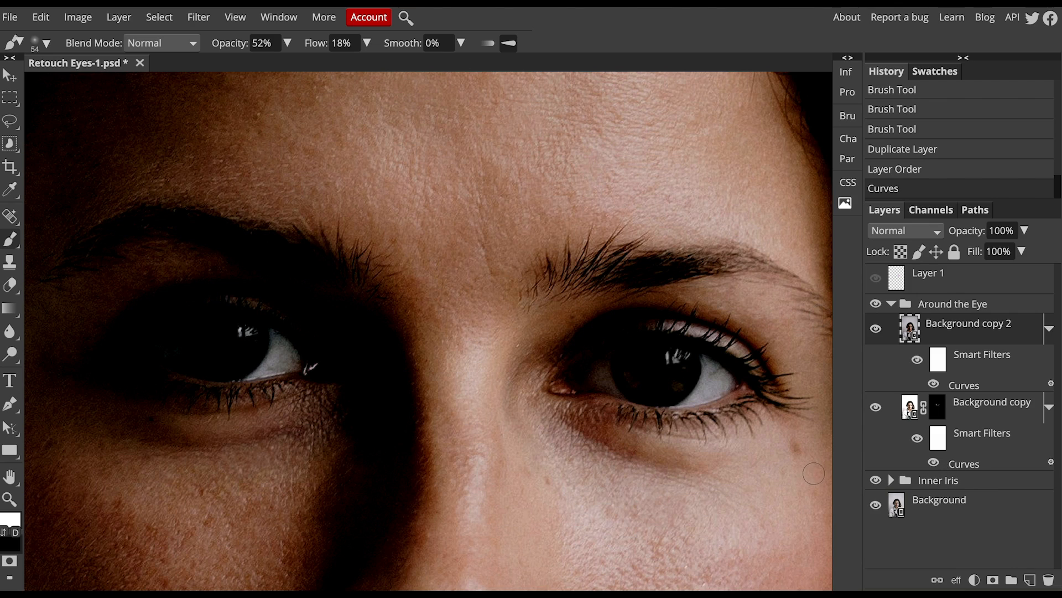
- Add a black raster mask to Background copy 2, and briefly show the Layer 1 guide to check the marked areas
click(993, 581)
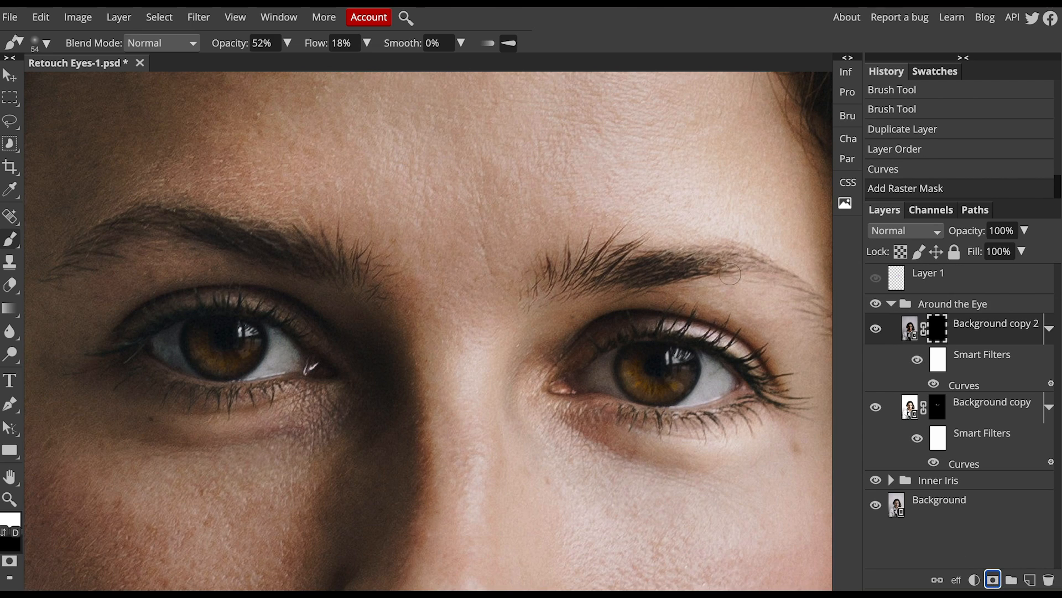
click(880, 280)
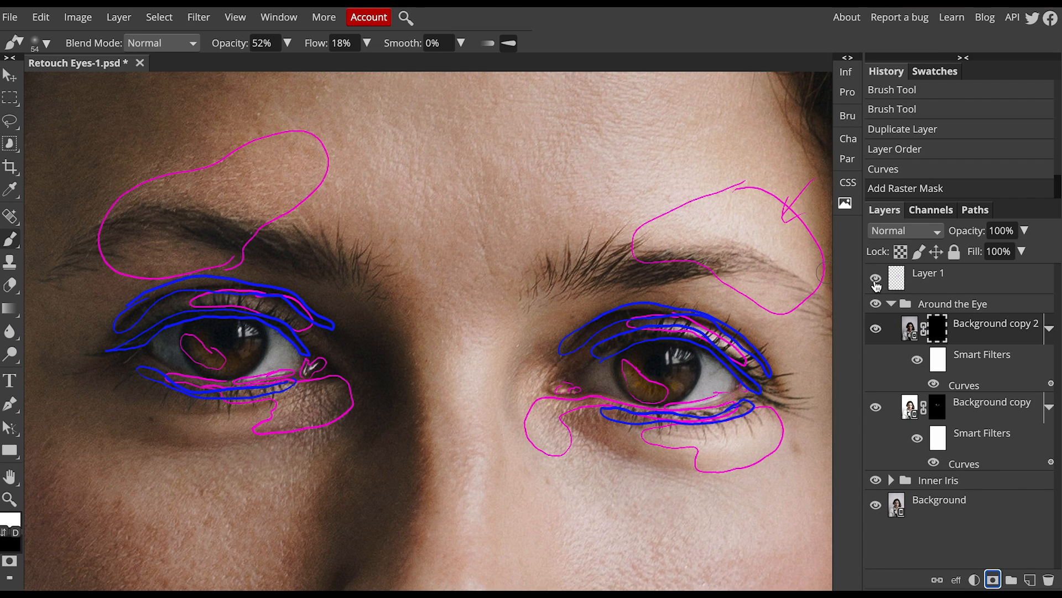
click(875, 280)
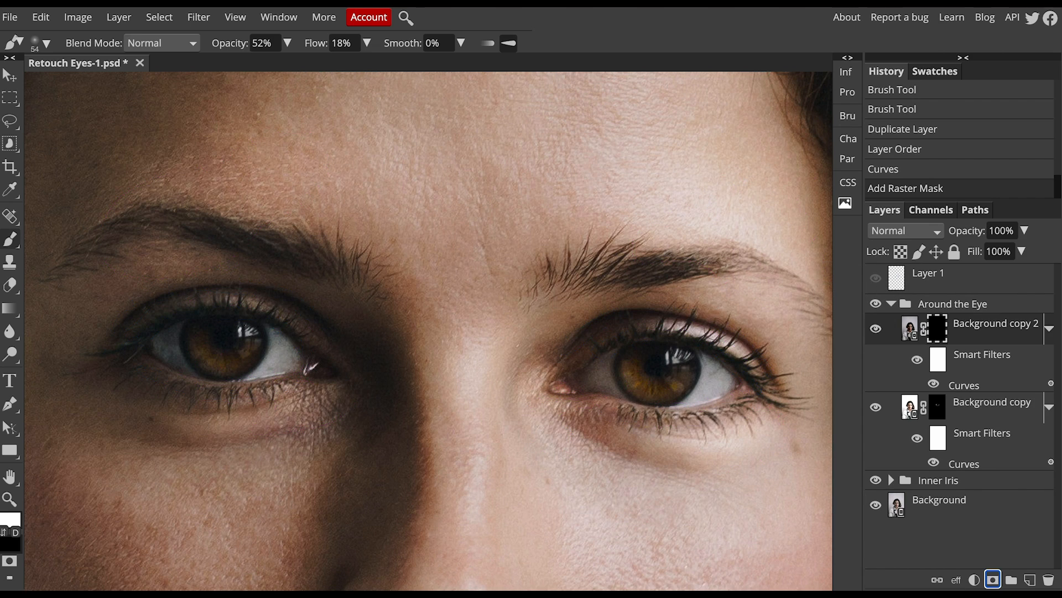
- Paint white on the Background copy 2 mask to darken the right-hand eye's upper lid crease and upper and lower lash lines
scroll(702, 327, up, 3)
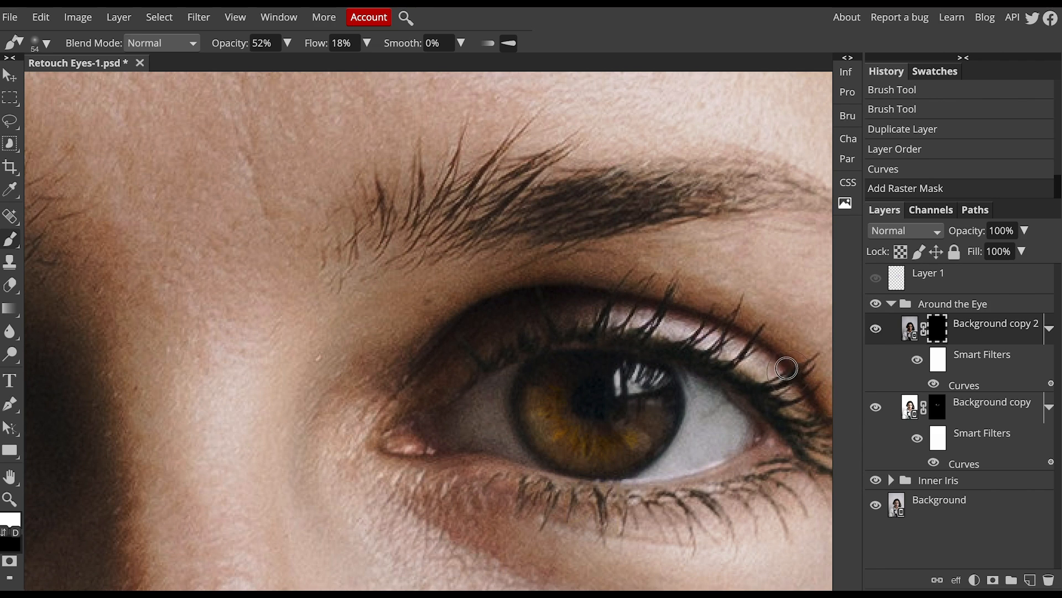
drag(782, 356, 769, 349)
mouse_move(571, 414)
mouse_down()
mouse_move(515, 327)
mouse_move(458, 298)
mouse_move(441, 303)
mouse_up()
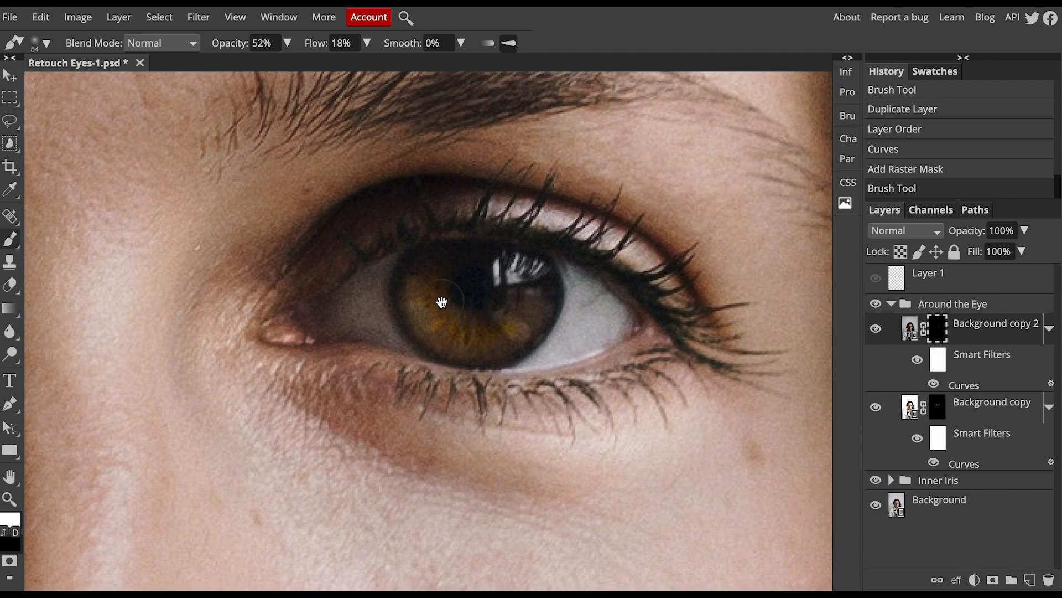
mouse_move(654, 310)
mouse_down()
mouse_move(583, 248)
mouse_move(486, 232)
mouse_move(429, 239)
mouse_move(338, 277)
mouse_move(379, 249)
mouse_move(467, 225)
mouse_move(541, 233)
mouse_move(638, 289)
mouse_move(681, 354)
mouse_move(485, 392)
mouse_move(382, 384)
mouse_move(597, 403)
mouse_move(670, 378)
mouse_move(661, 383)
mouse_up()
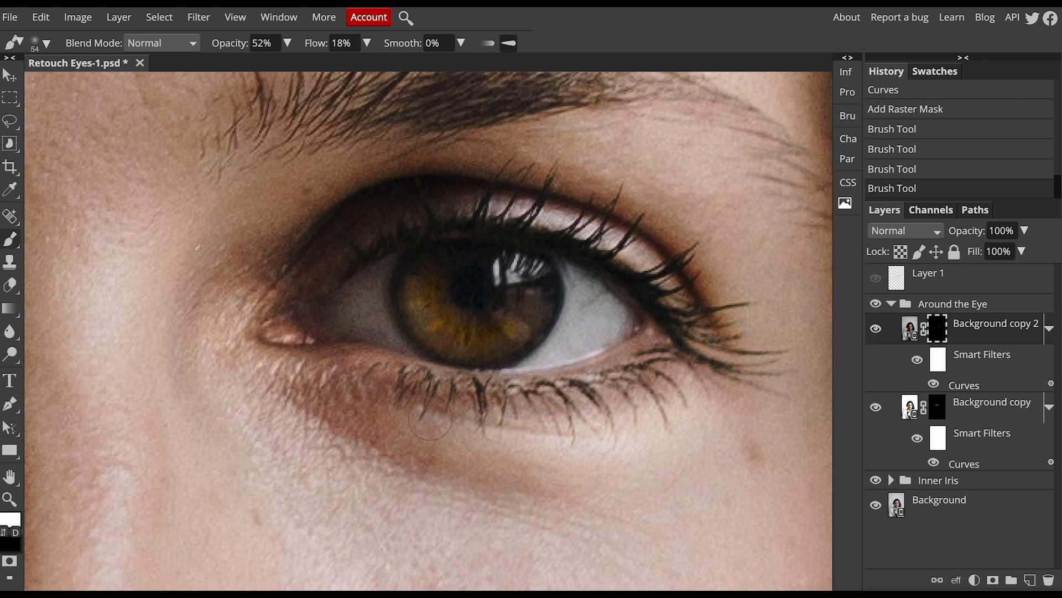
drag(430, 418, 449, 425)
- Darken the left-hand eye's upper lid crease and lash lines by painting white on the Background copy 2 mask
key(space)
mouse_move(321, 392)
mouse_down()
mouse_move(372, 414)
mouse_move(653, 439)
mouse_move(710, 432)
mouse_up()
drag(464, 414, 664, 414)
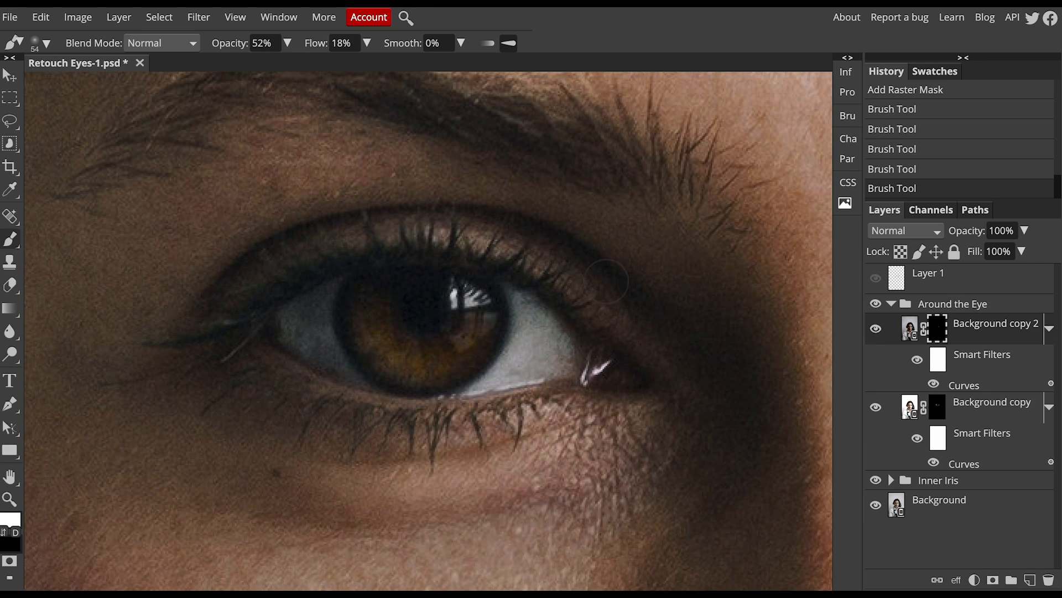
mouse_move(348, 232)
mouse_down()
mouse_move(277, 246)
mouse_move(232, 277)
mouse_move(238, 322)
mouse_up()
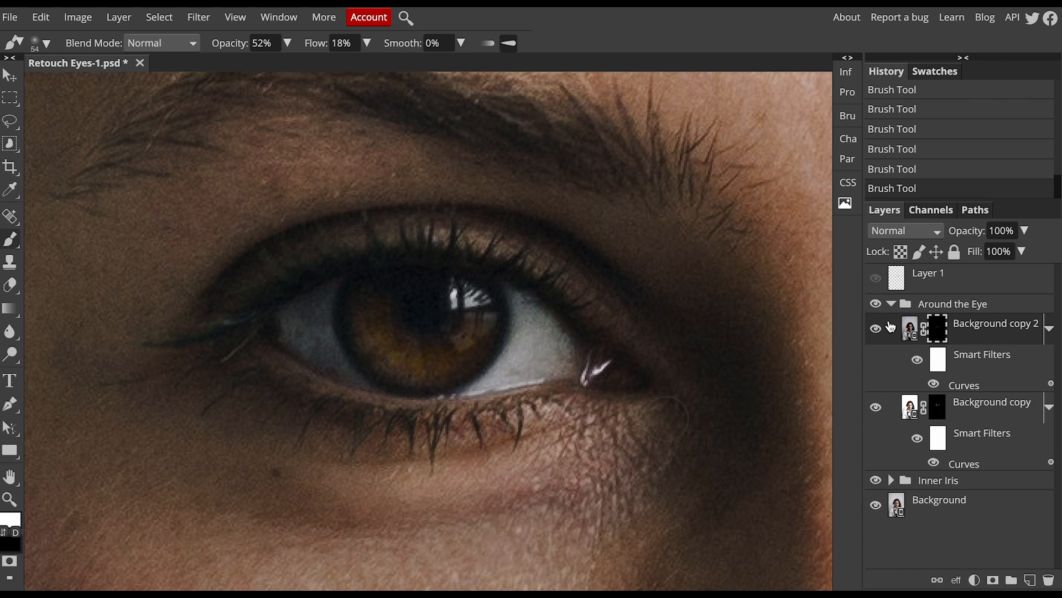
- Toggle Background copy 2's visibility to compare both eyes with and without the darkening
drag(693, 357, 456, 324)
scroll(517, 338, down, 7)
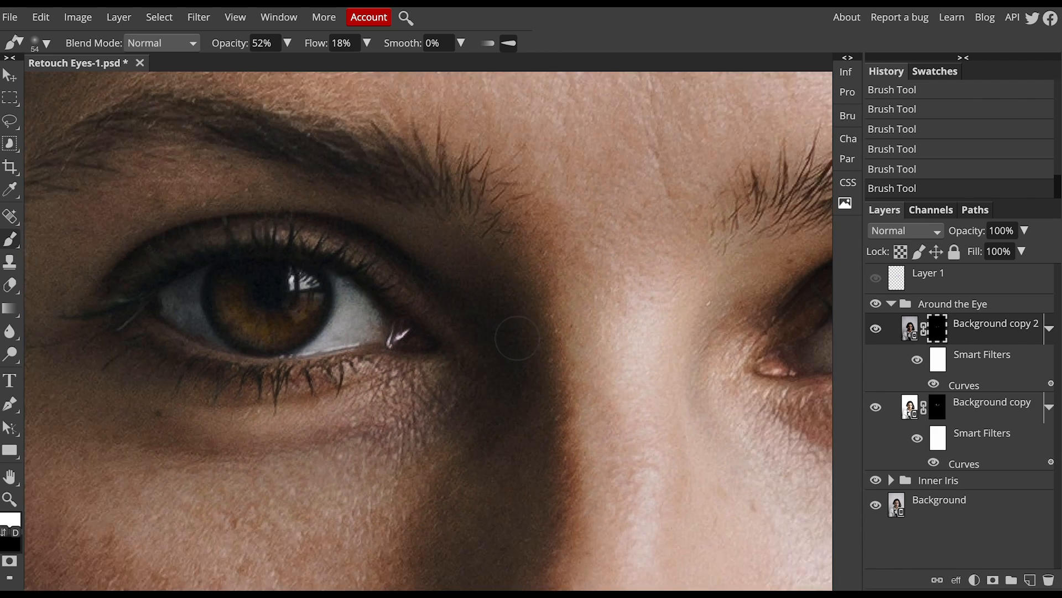
scroll(518, 338, up, 4)
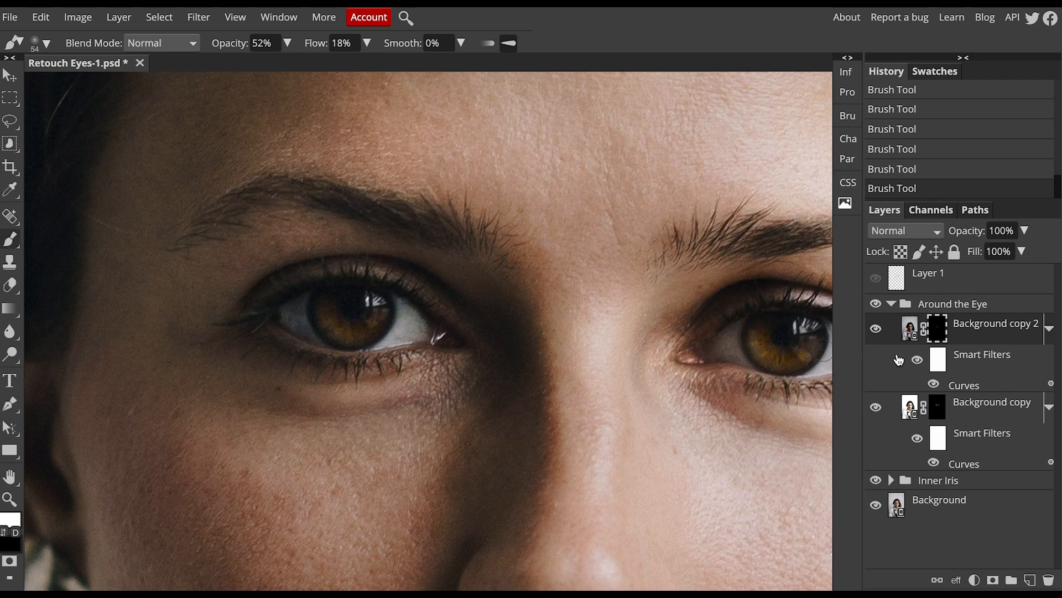
drag(797, 351, 671, 363)
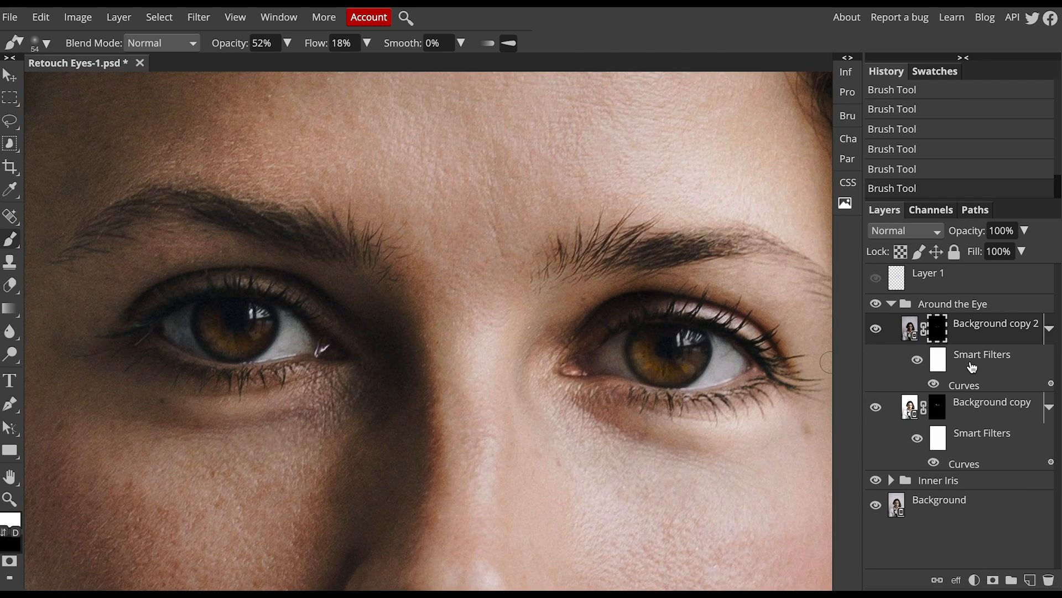
click(876, 330)
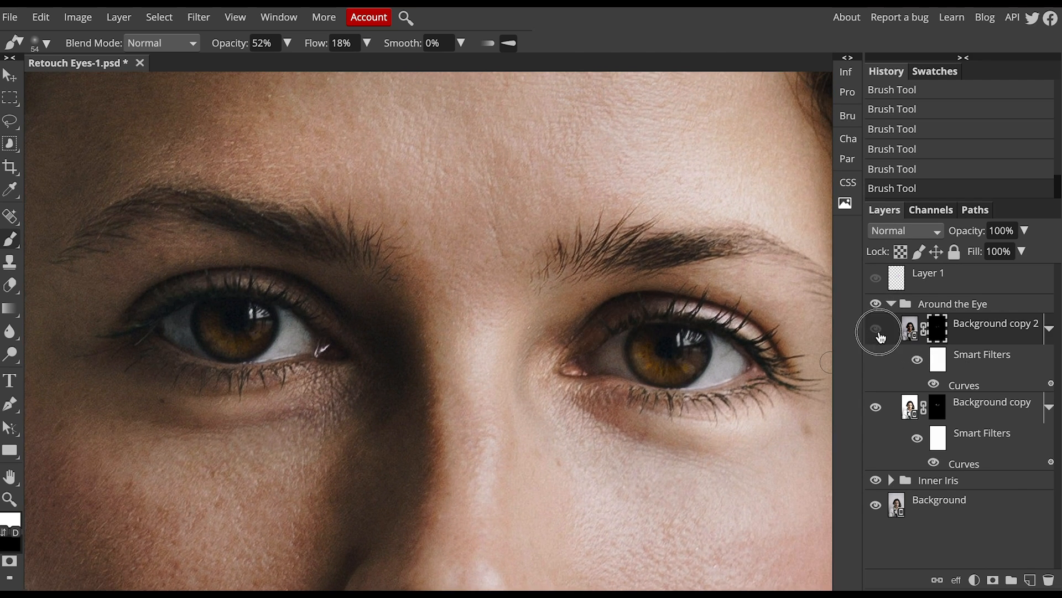
click(877, 331)
click(877, 331)
click(877, 331)
click(877, 331)
- Toggle the Around the Eye folder's visibility to compare the combined retouch, with Background copy 2 shown again, and examine both eyes
click(876, 305)
click(876, 305)
click(877, 307)
click(876, 308)
click(877, 308)
click(877, 309)
click(878, 309)
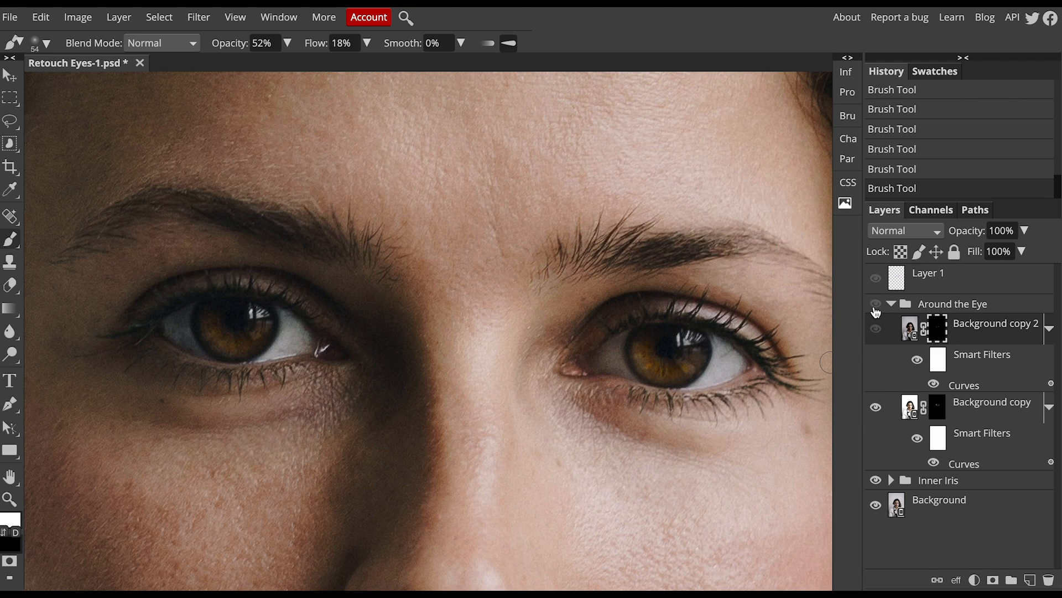
click(879, 311)
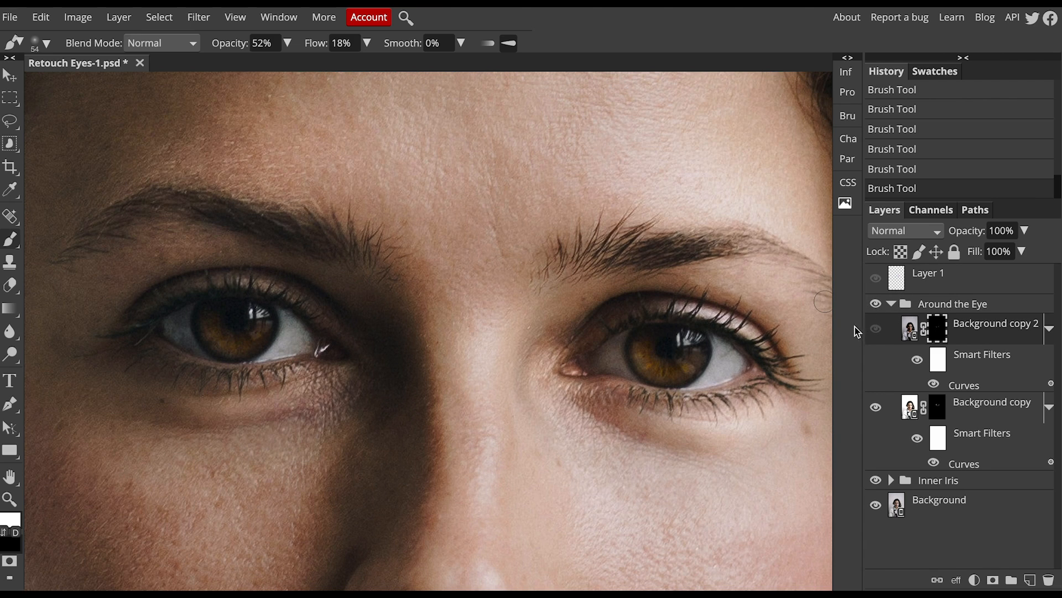
click(877, 331)
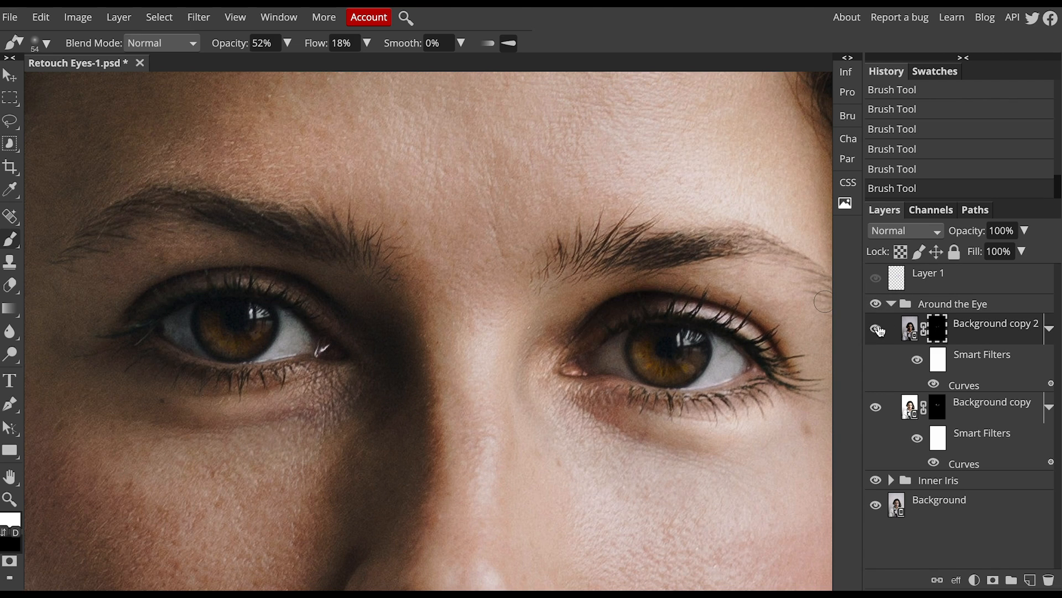
click(876, 305)
click(877, 305)
drag(682, 357, 689, 332)
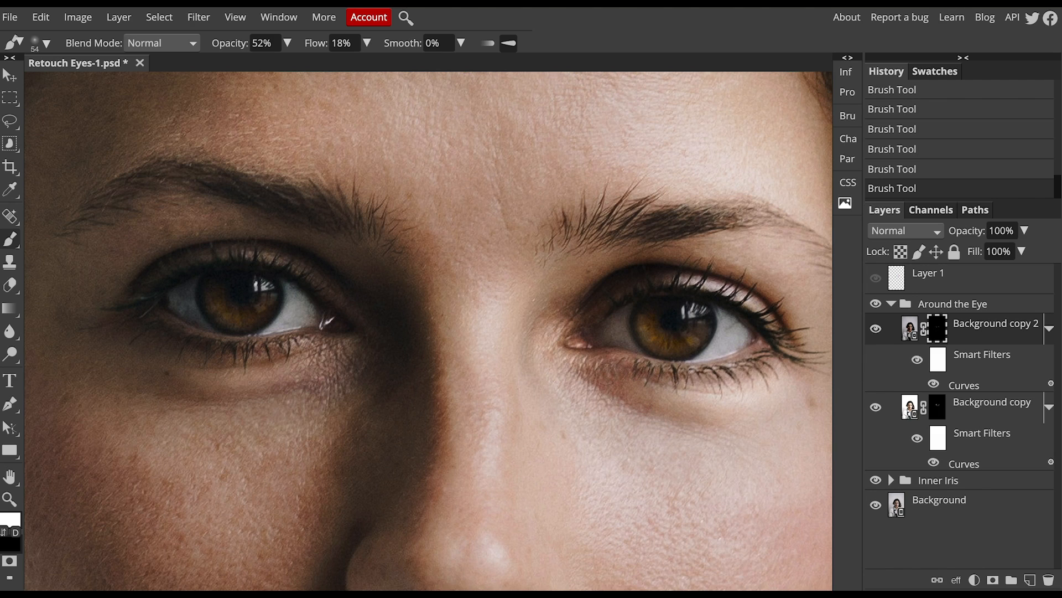
drag(686, 393, 630, 370)
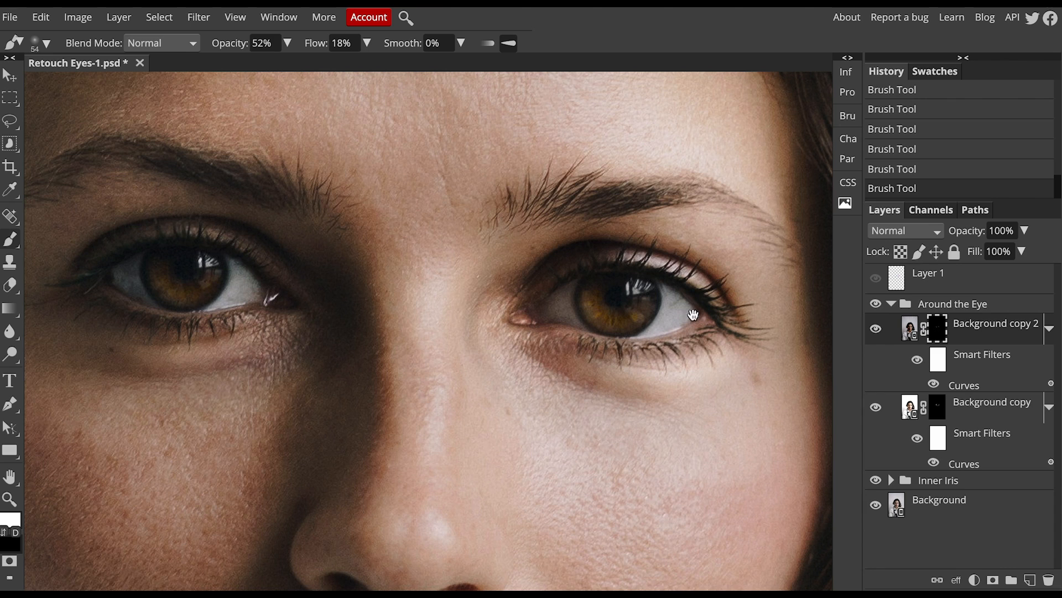
- Add an empty layer above Background copy 2 in the Around the Eye folder and set the brush size to 153 px
drag(757, 312, 742, 333)
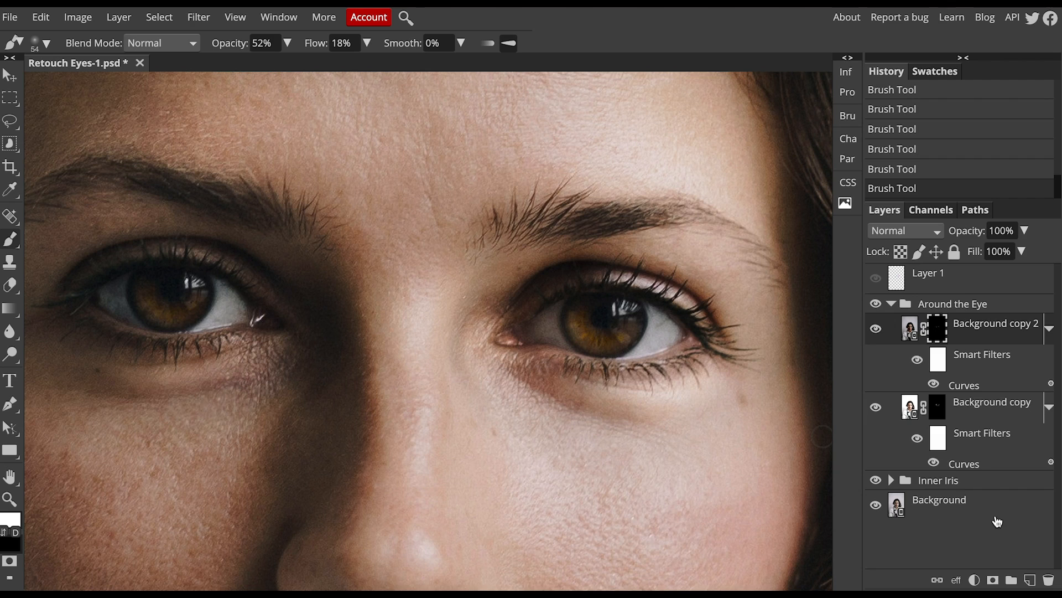
click(1030, 580)
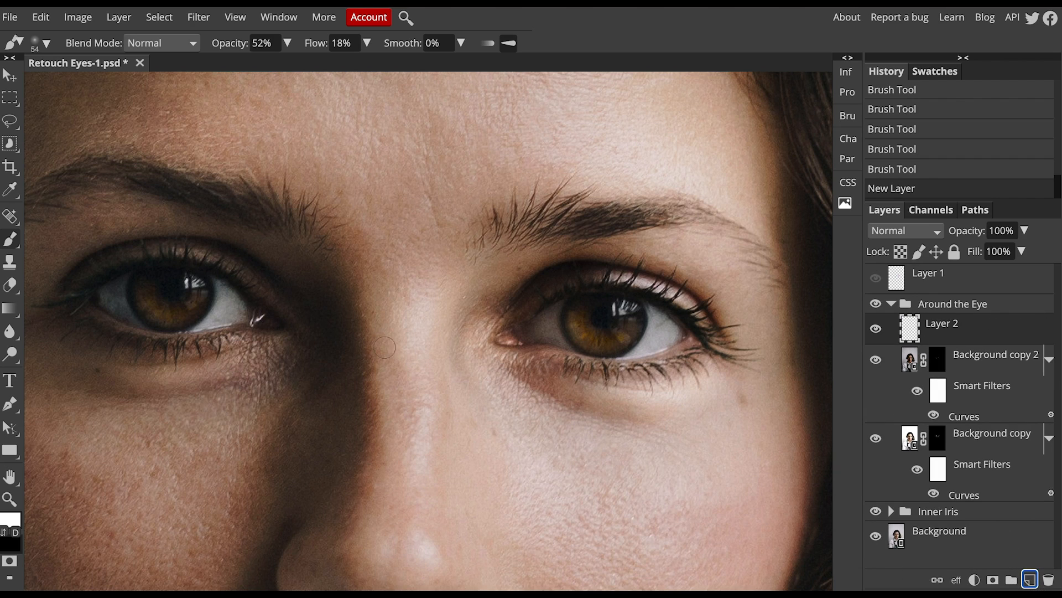
right_click(585, 394)
mouse_move(658, 425)
mouse_down()
mouse_move(688, 426)
mouse_move(672, 427)
mouse_up()
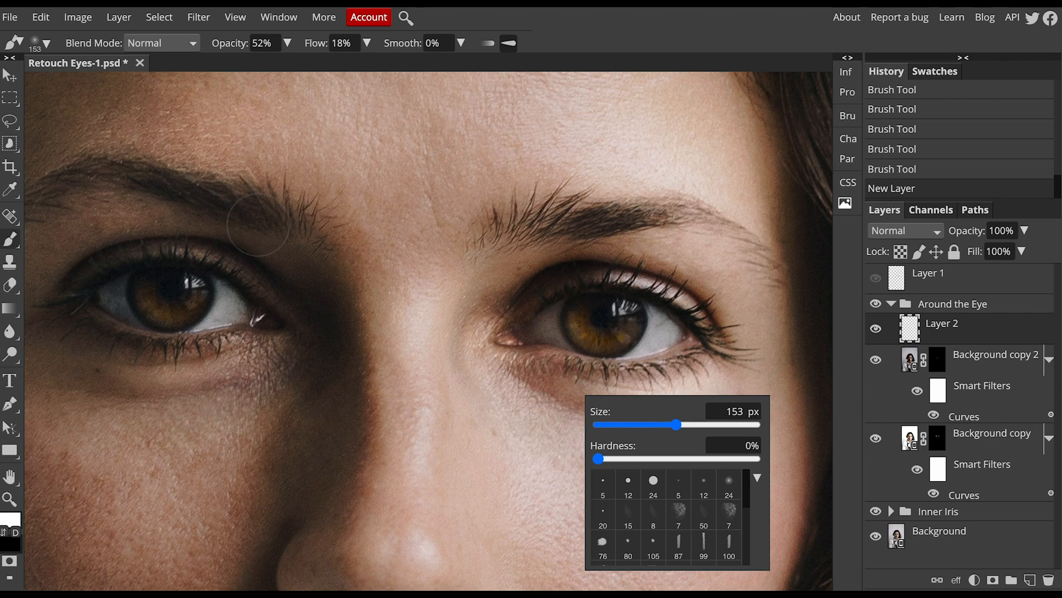
- Choose the Spot Healing Brush and set its source to Current & Below
click(7, 218)
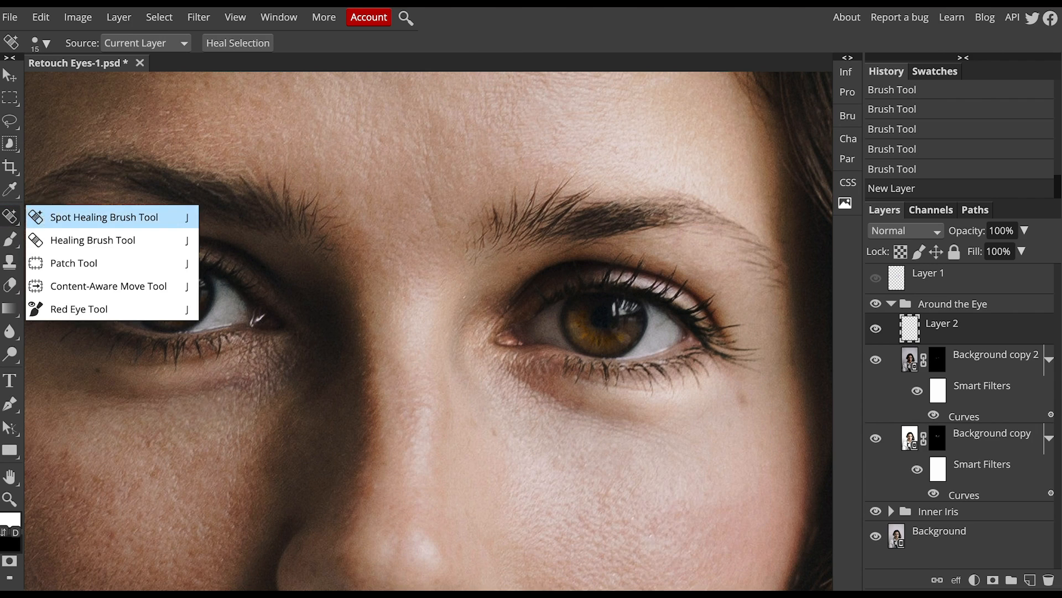
click(41, 218)
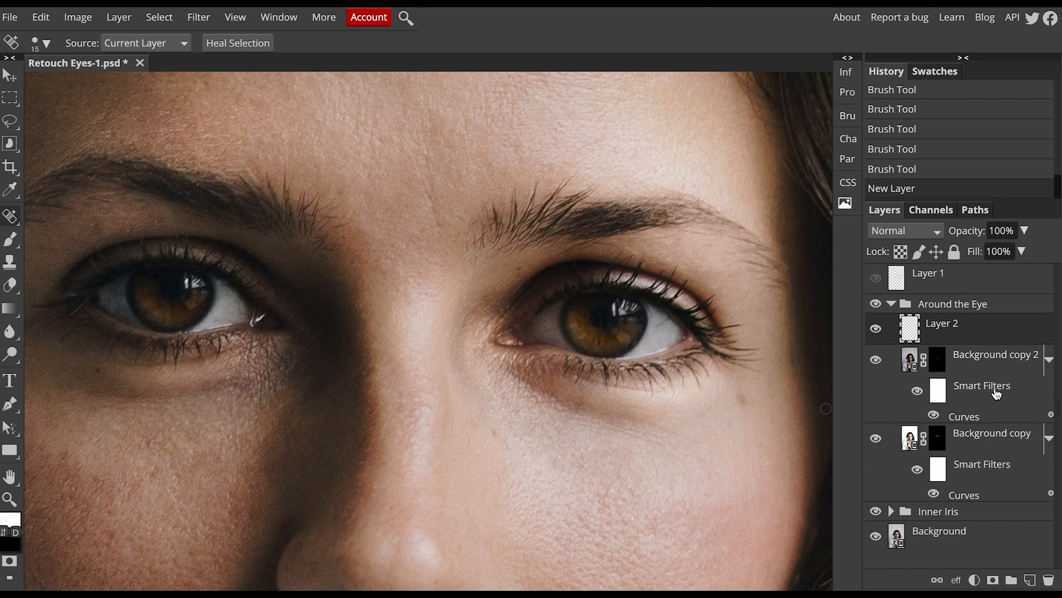
click(180, 43)
click(181, 56)
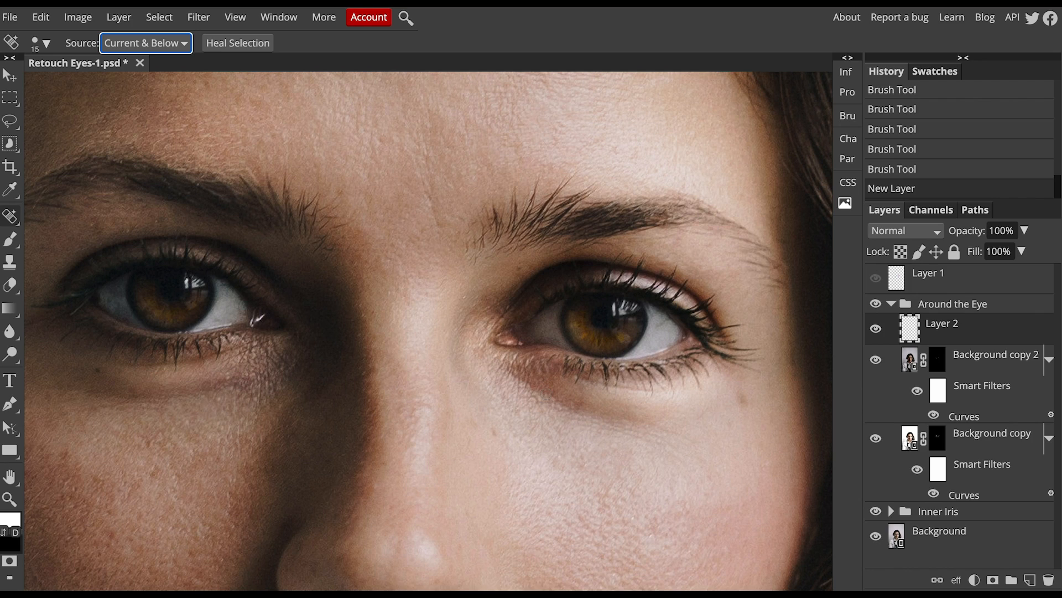
- Spot-heal the fine lines under the right-hand eye on the empty layer and undo the last stroke near the inner corner
drag(547, 396, 565, 408)
click(560, 378)
click(563, 405)
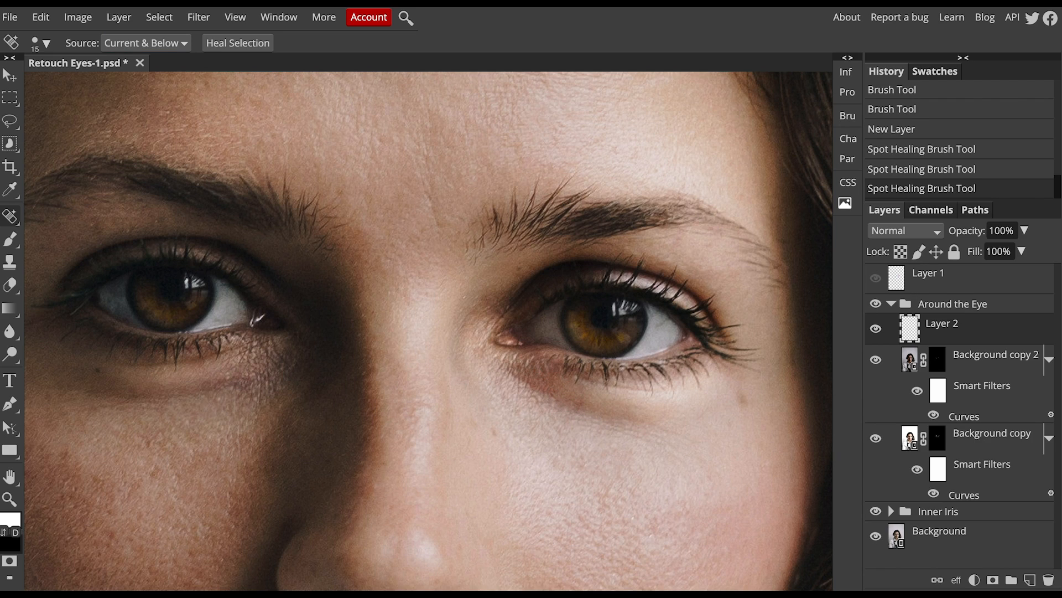
drag(537, 390, 509, 364)
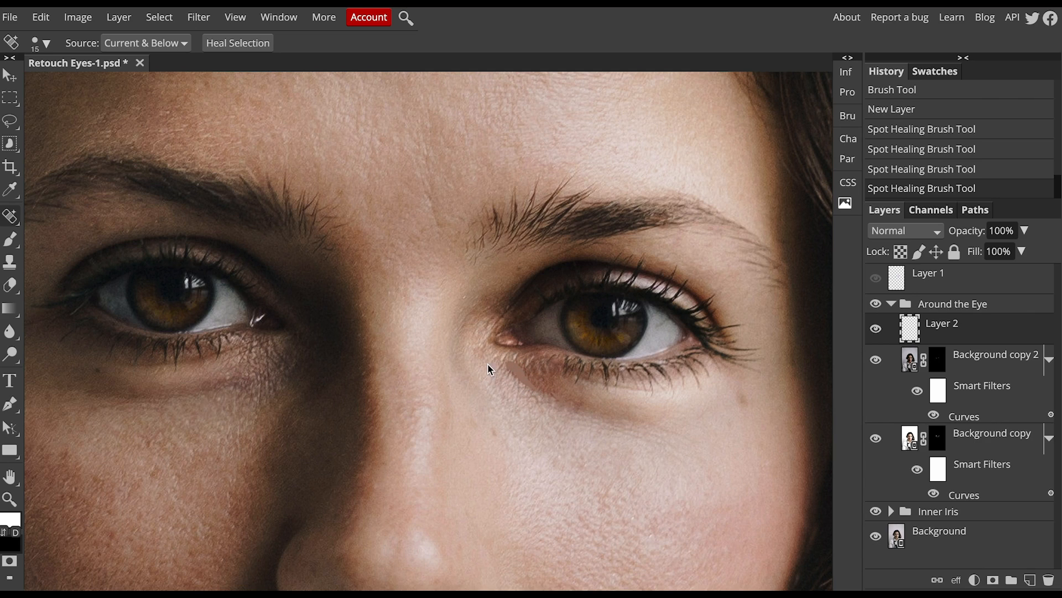
key(ctrl+z)
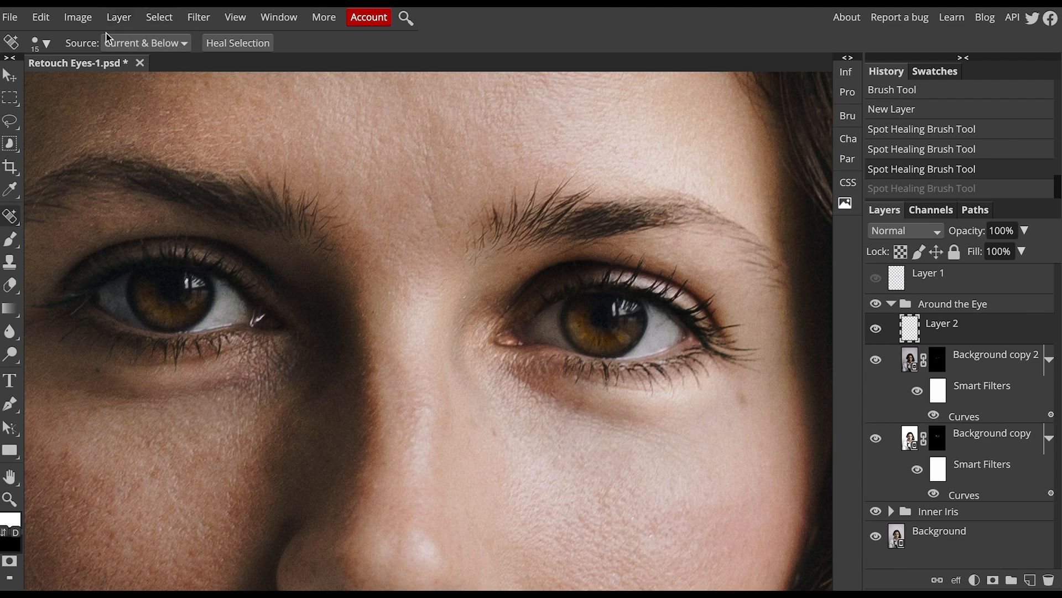
- Soften the Spot Healing Brush by lowering its hardness to 4%
click(41, 43)
click(84, 118)
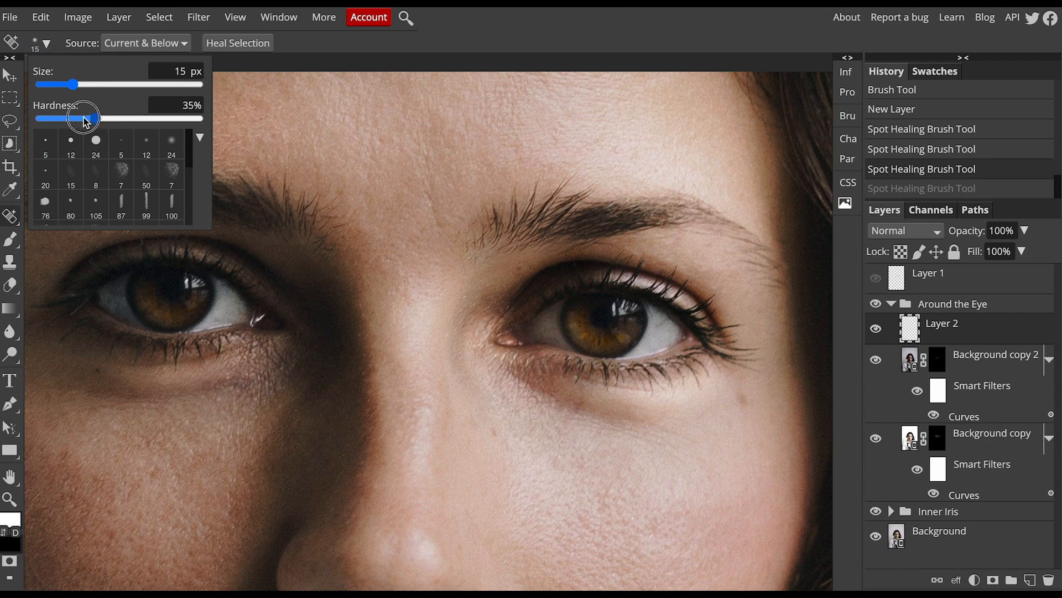
drag(84, 118, 46, 119)
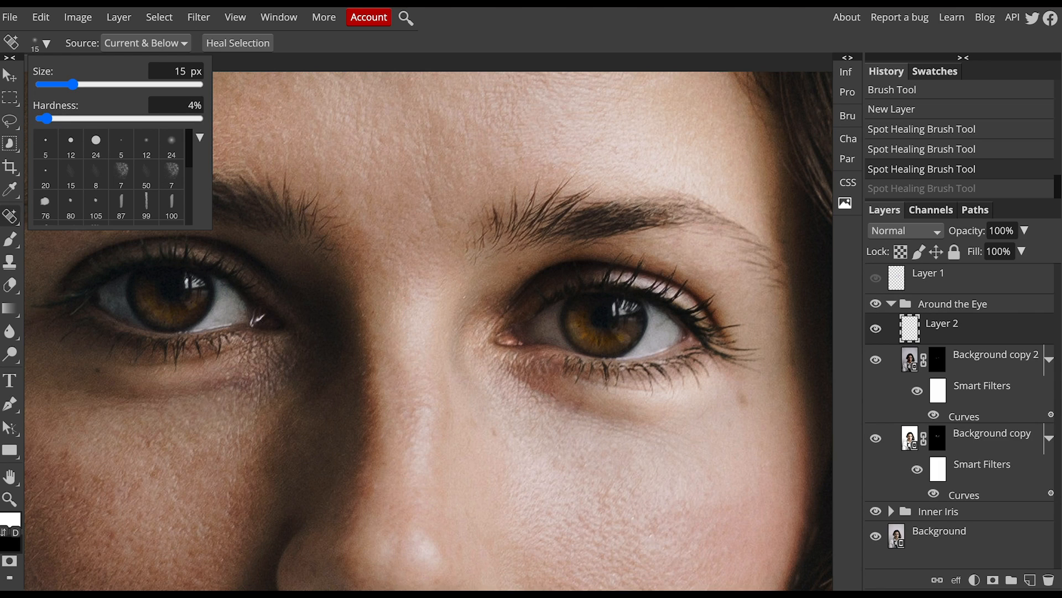
- Spot-heal the creases below the right-hand eye's inner corner with the softened brush, undoing the unwanted strokes
mouse_move(531, 388)
mouse_down()
mouse_move(518, 361)
mouse_move(505, 371)
mouse_move(522, 386)
mouse_up()
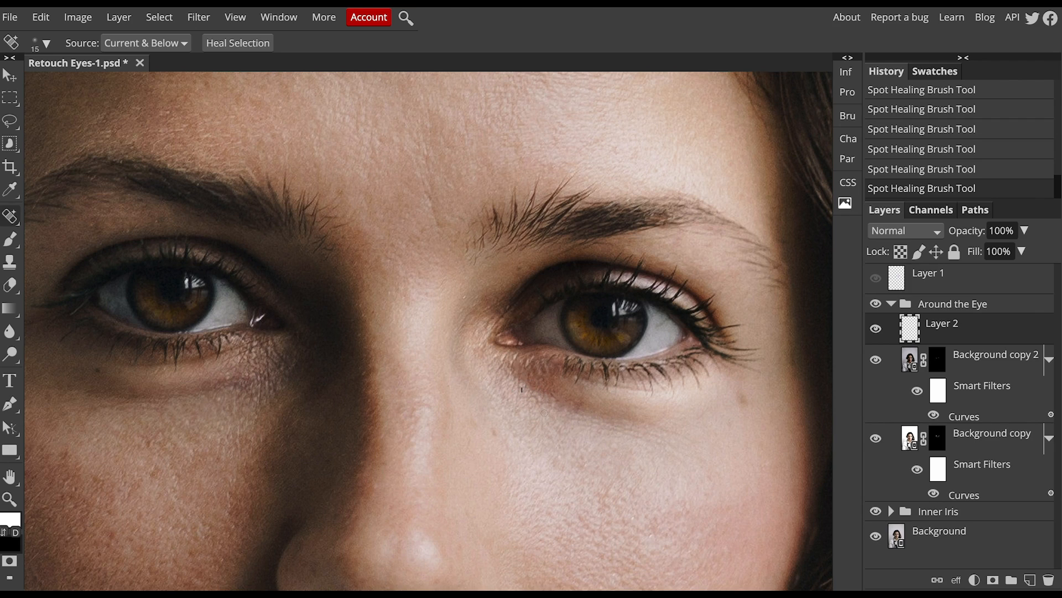
key(ctrl+z)
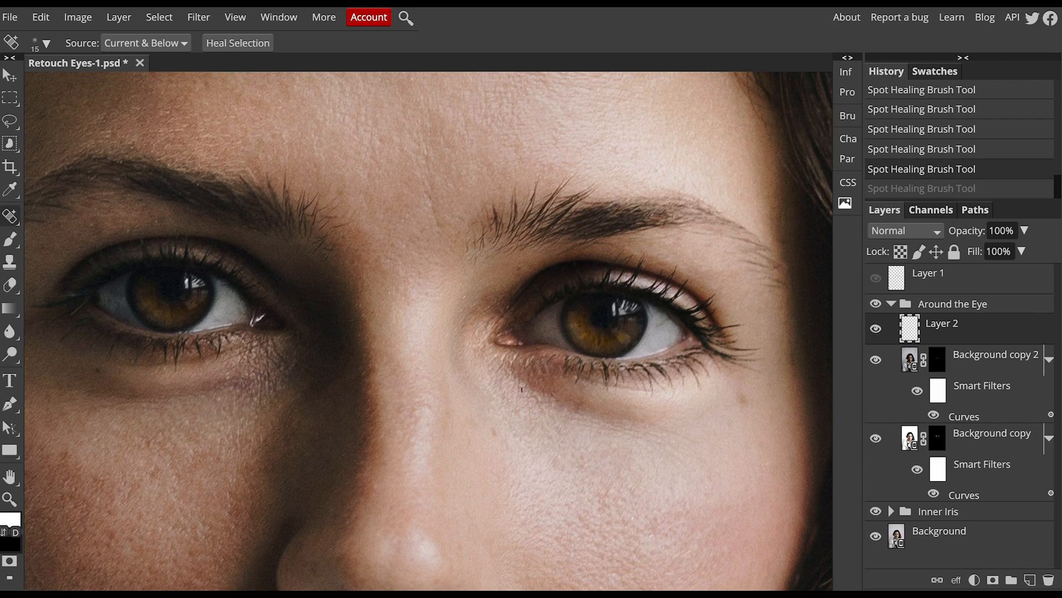
key(ctrl+z)
mouse_move(553, 400)
mouse_down()
mouse_move(525, 406)
mouse_move(544, 402)
mouse_move(534, 405)
mouse_move(519, 379)
mouse_move(523, 407)
mouse_up()
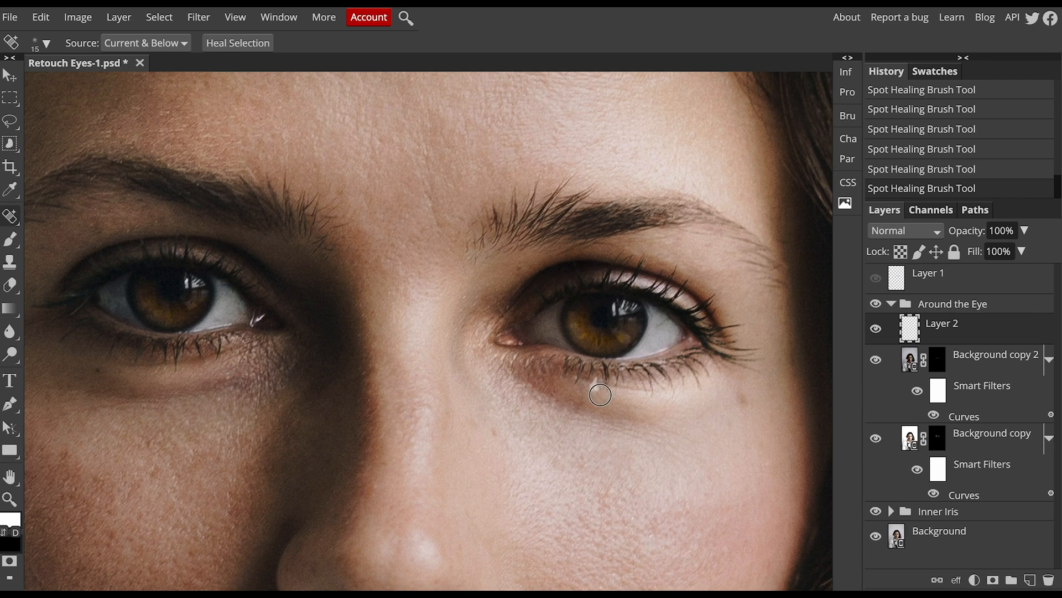
- Spot-heal small marks just below the right-hand eye's lower lashes and undo the last two strokes
click(600, 382)
drag(629, 388, 653, 391)
click(616, 380)
click(579, 409)
key(ctrl+z)
key(ctrl+z)
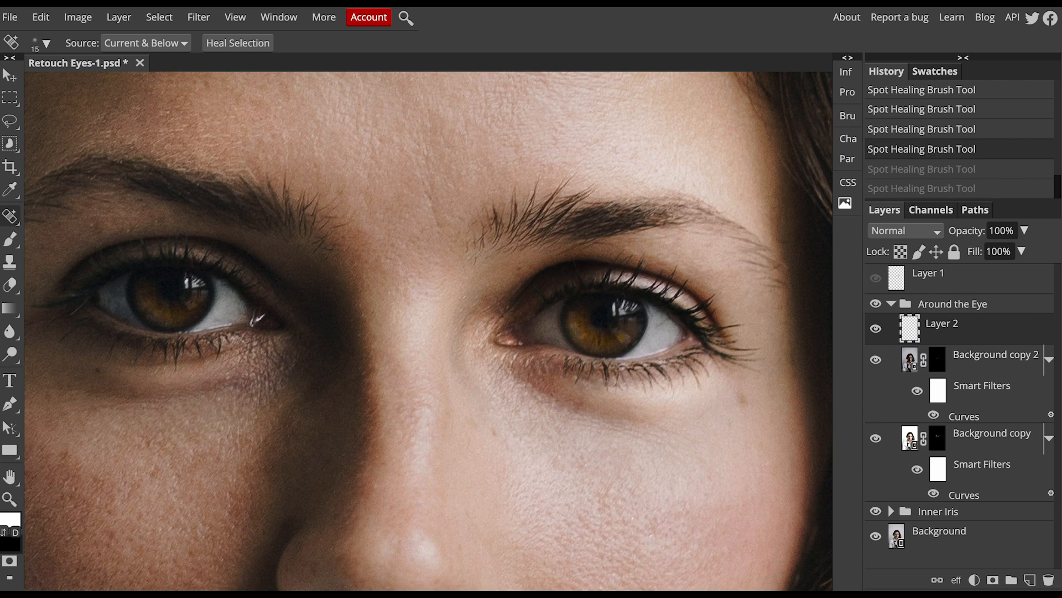
- Heal the crease beneath the right-hand eye, compare that stroke using undo and redo, and heal a spot below the inner corner
drag(664, 429, 613, 413)
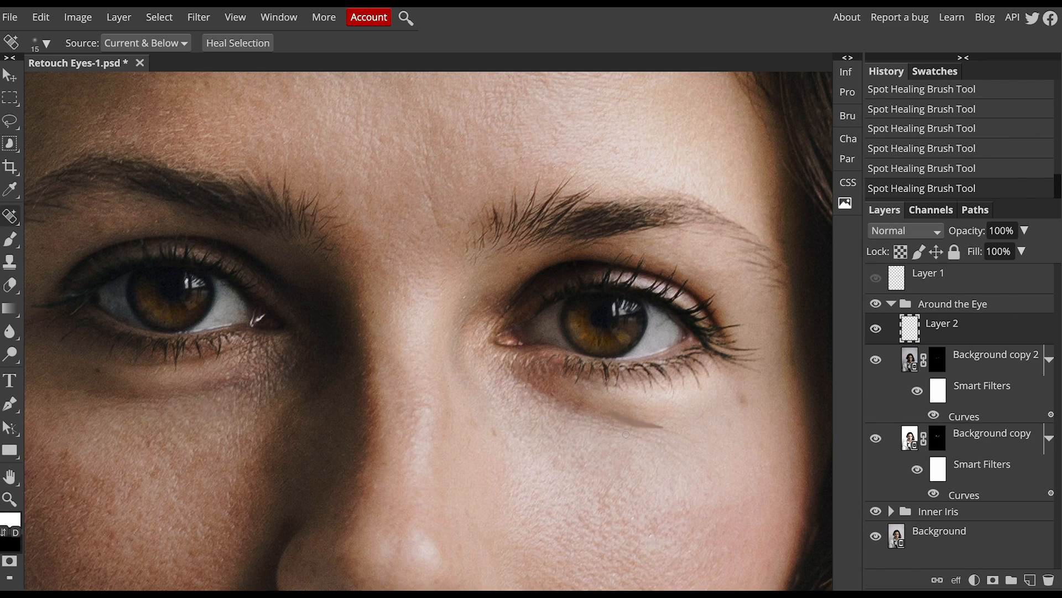
key(ctrl+z)
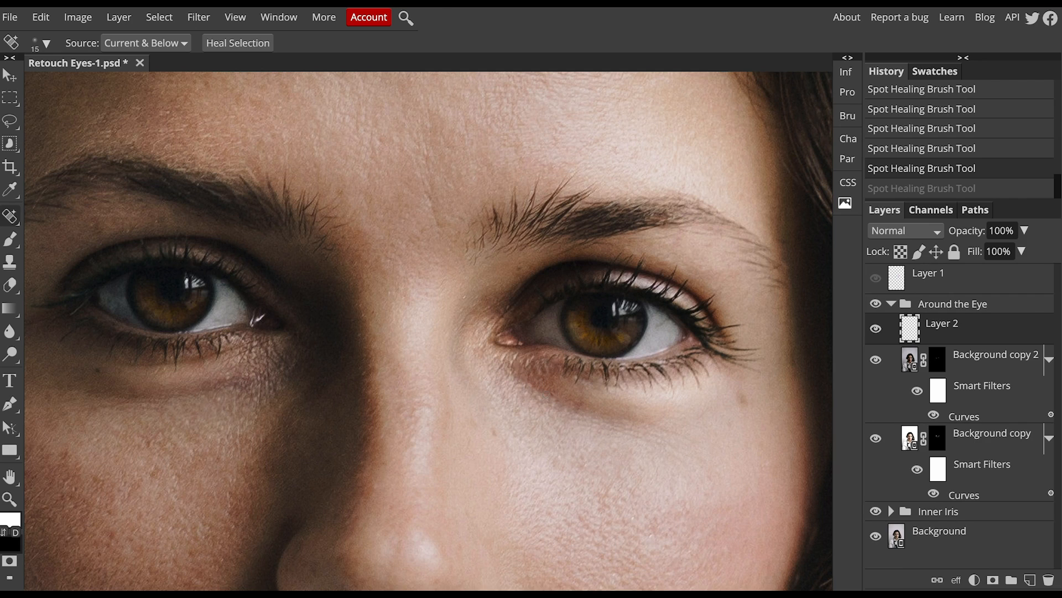
key(ctrl+shift+z)
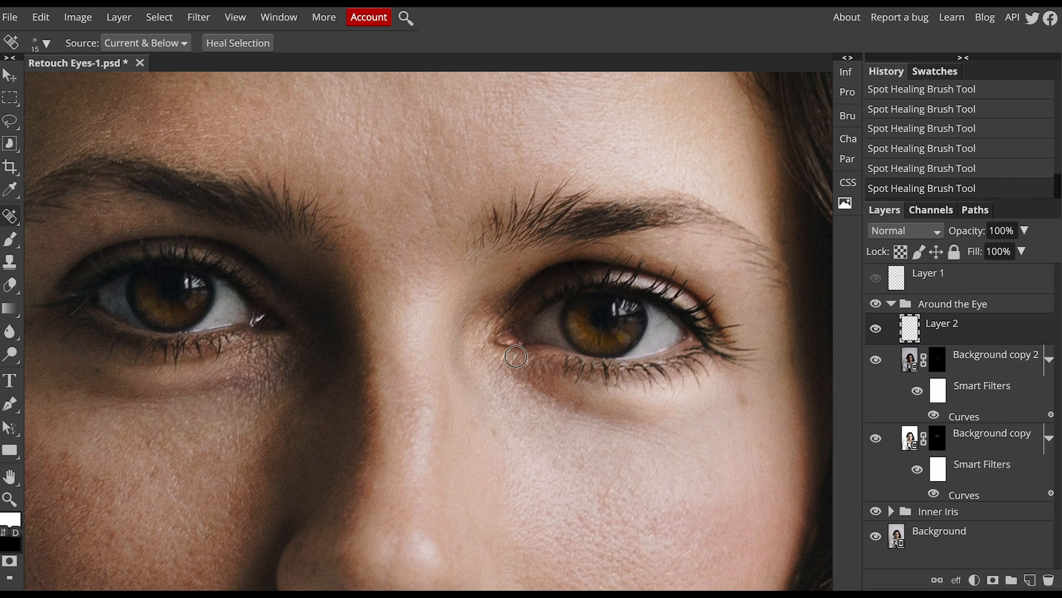
click(509, 370)
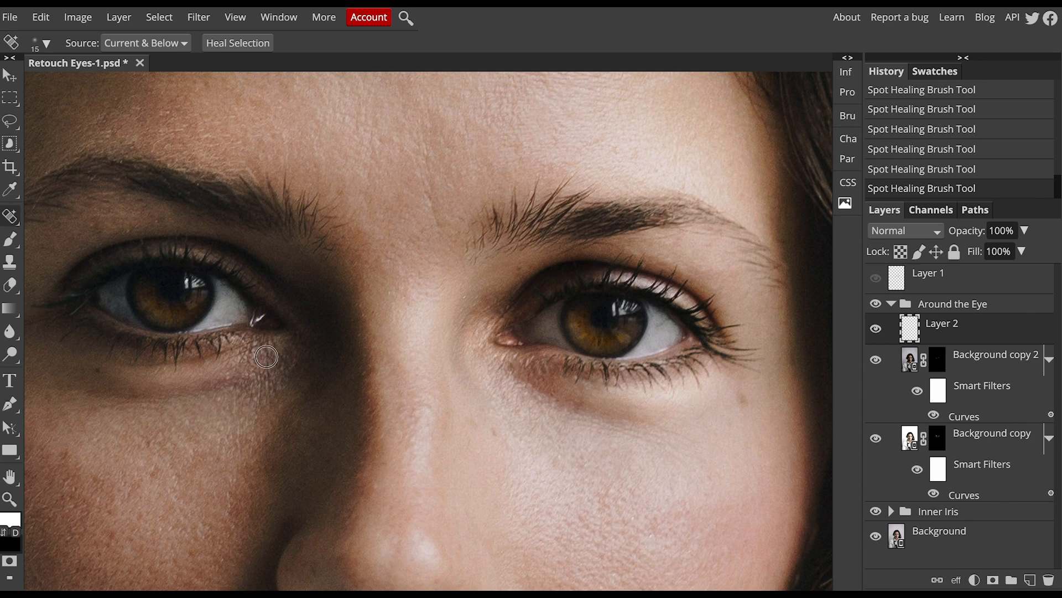
- Spot-heal the wrinkled, textured skin below the left-hand eye's inner corner
click(270, 347)
drag(269, 340, 283, 359)
mouse_move(261, 387)
mouse_down()
mouse_move(267, 357)
mouse_move(270, 394)
mouse_up()
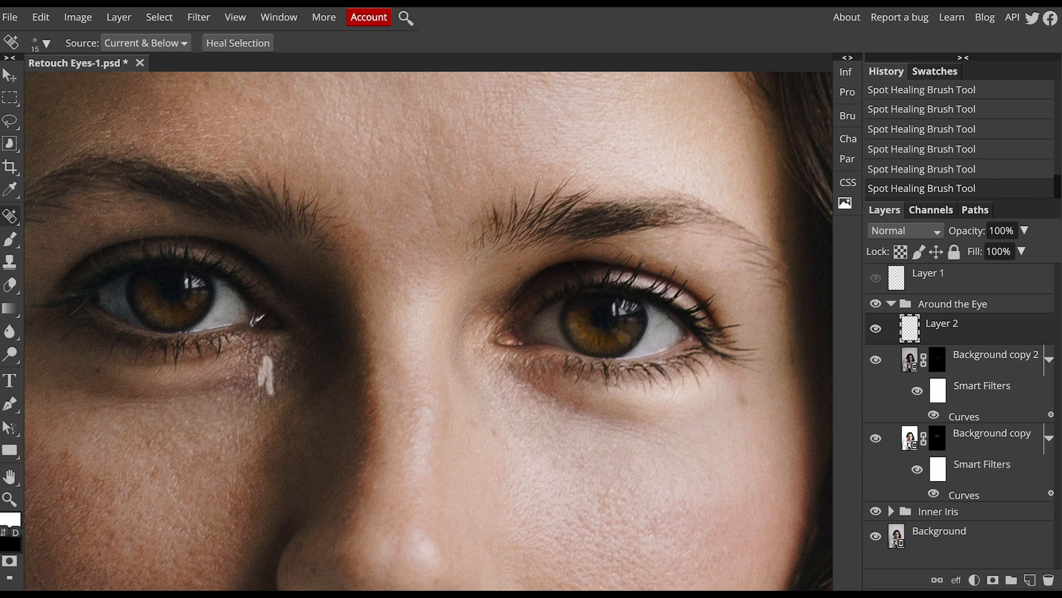
drag(256, 360, 260, 407)
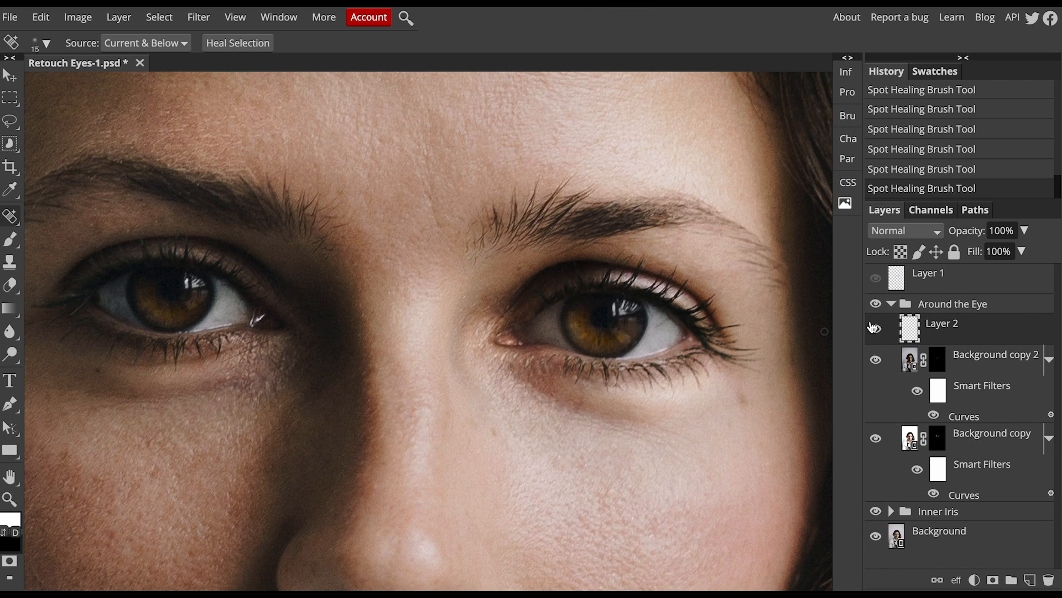
- Toggle the healing layer's visibility repeatedly to compare the skin under both eyes with and without the healing
click(876, 329)
click(875, 331)
click(875, 331)
click(876, 331)
click(876, 331)
click(876, 332)
click(876, 332)
click(876, 333)
- Add another empty layer above the healing layer and set the Eyedropper's sample size to 5x5
click(1030, 578)
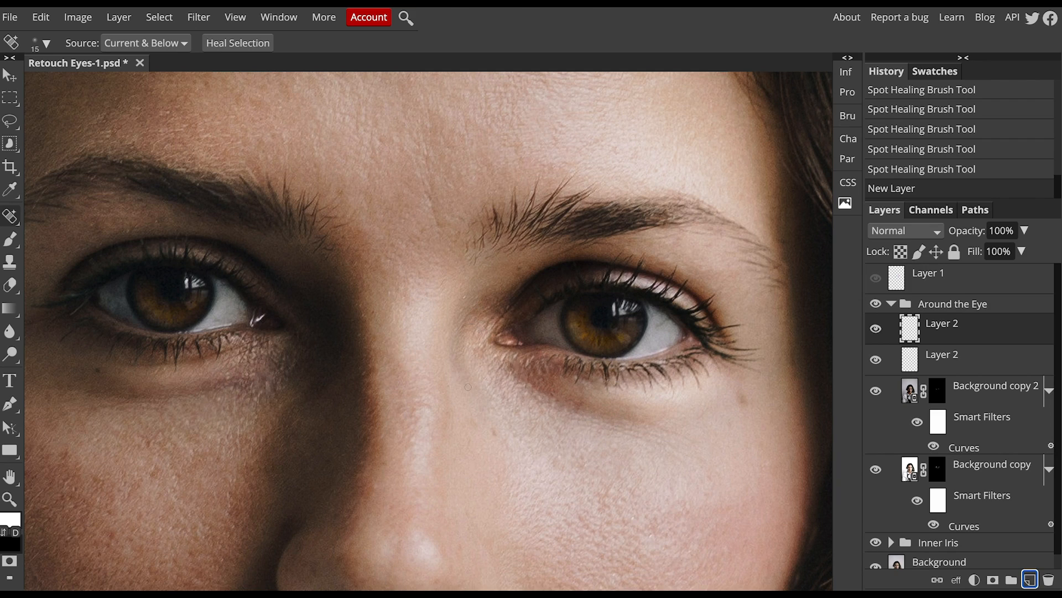
click(10, 242)
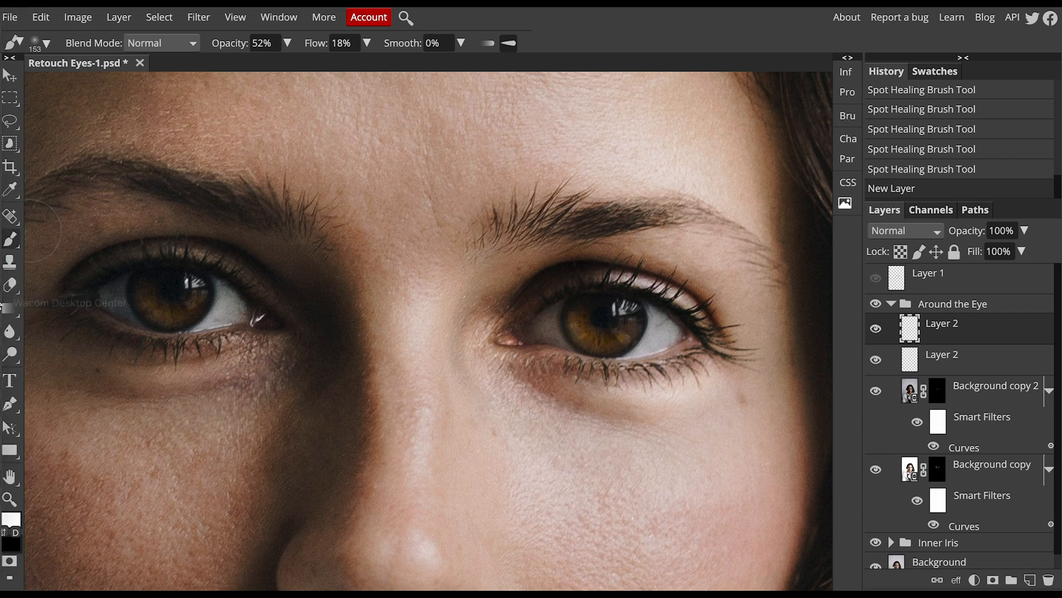
mouse_move(2, 106)
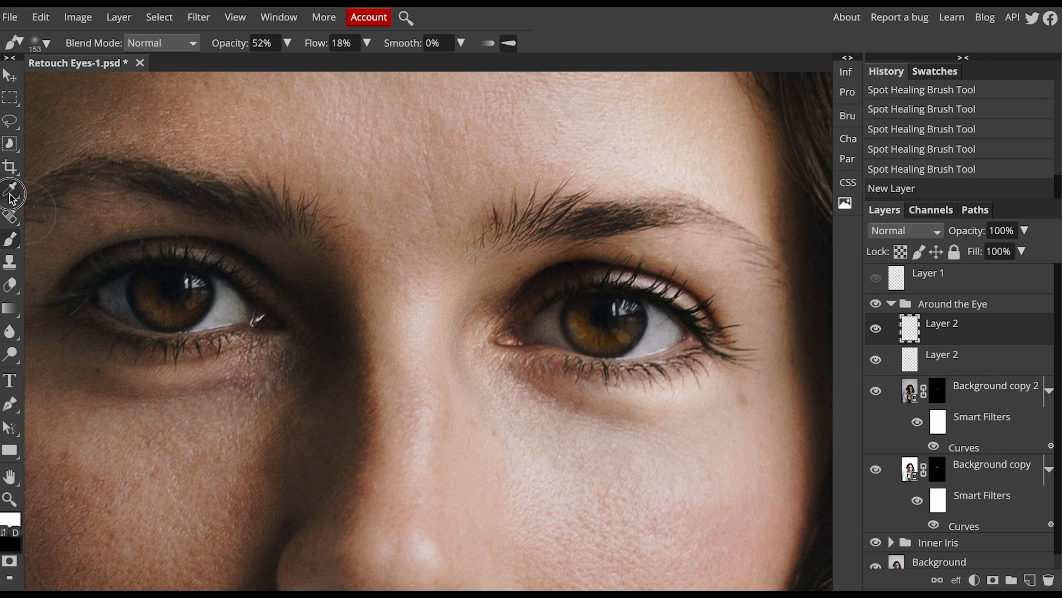
click(10, 195)
click(48, 191)
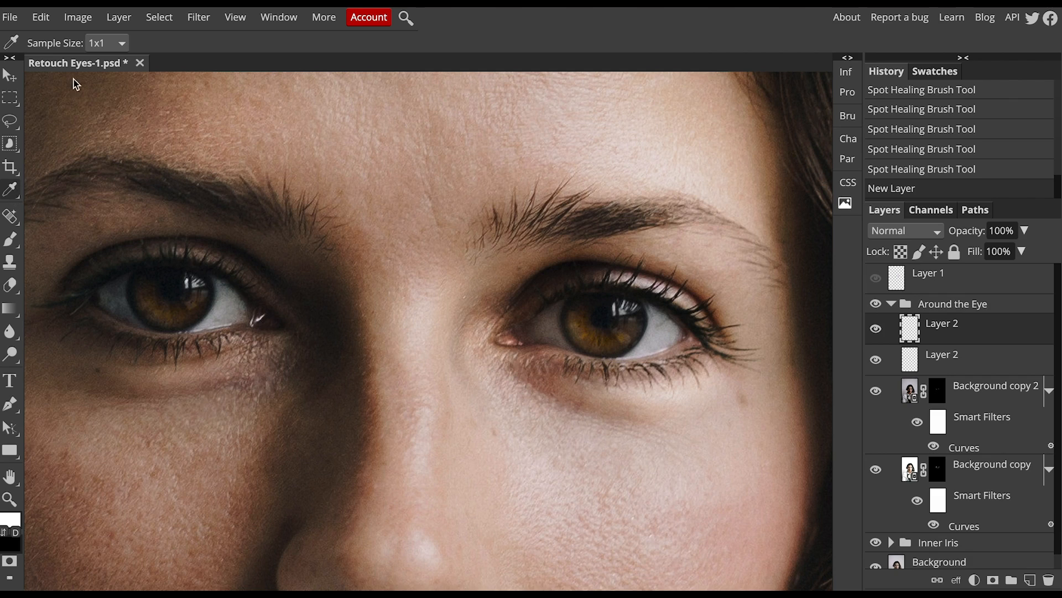
click(106, 42)
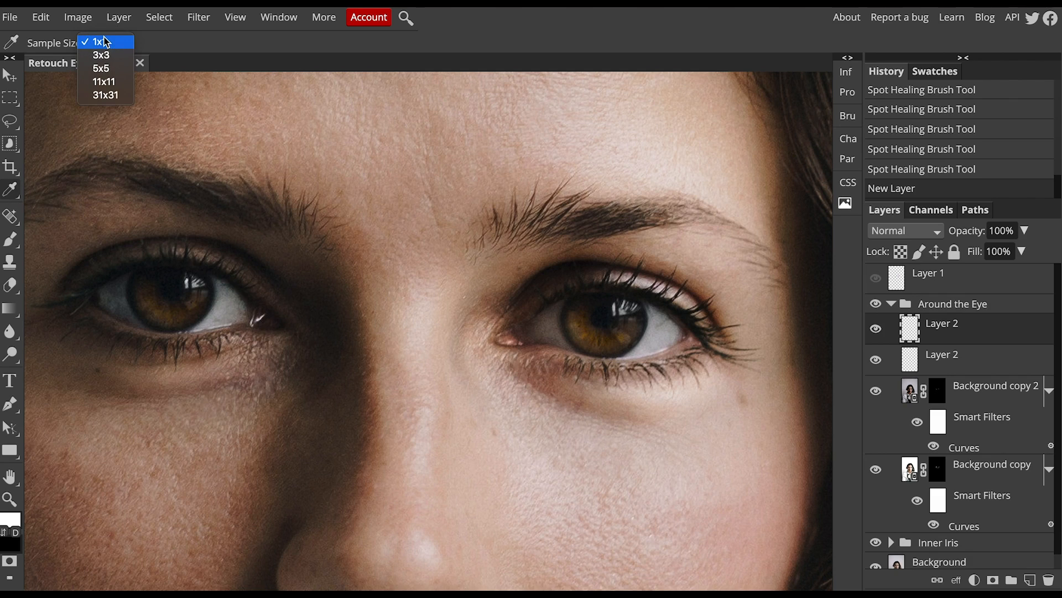
click(112, 70)
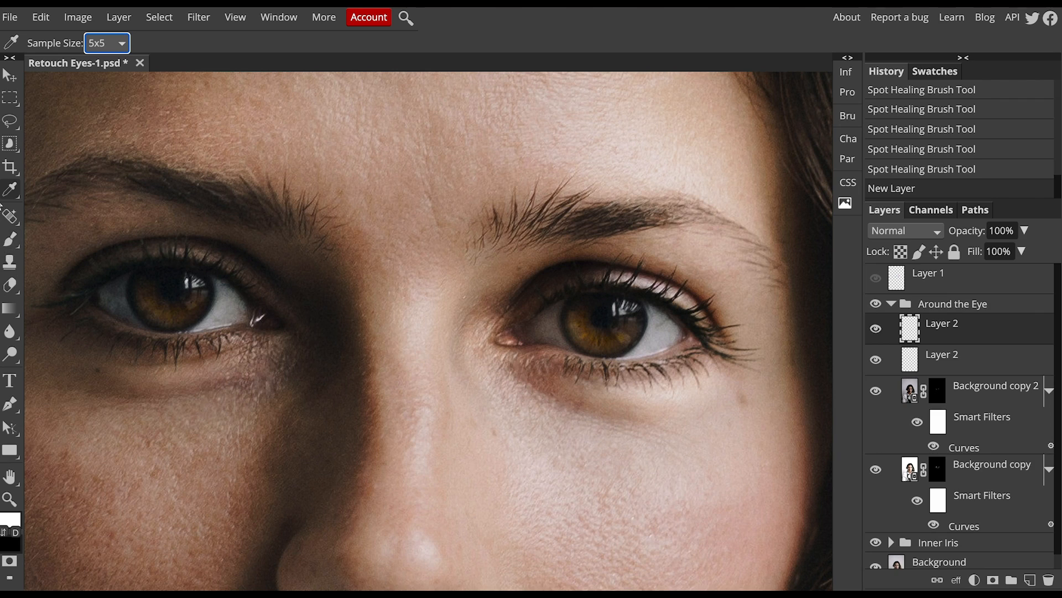
- Sample a light skin tone from beneath the right-hand eye as the brush colour and lower the brush opacity to 34%
click(12, 238)
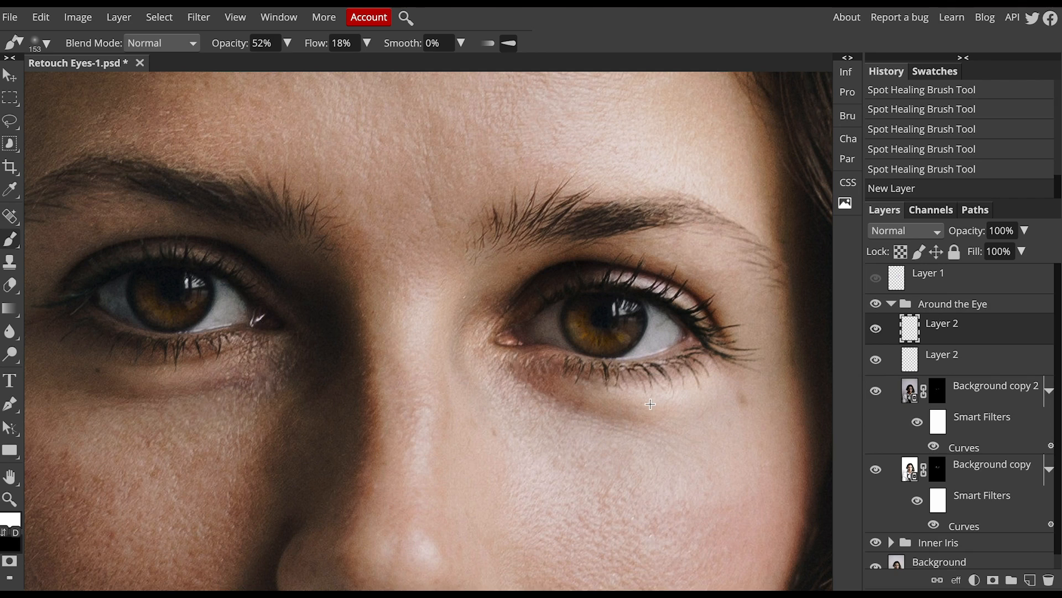
alt+click(678, 405)
alt+click(415, 418)
alt+click(385, 393)
alt+click(382, 364)
alt+click(396, 332)
alt+click(677, 399)
alt+click(669, 407)
click(287, 43)
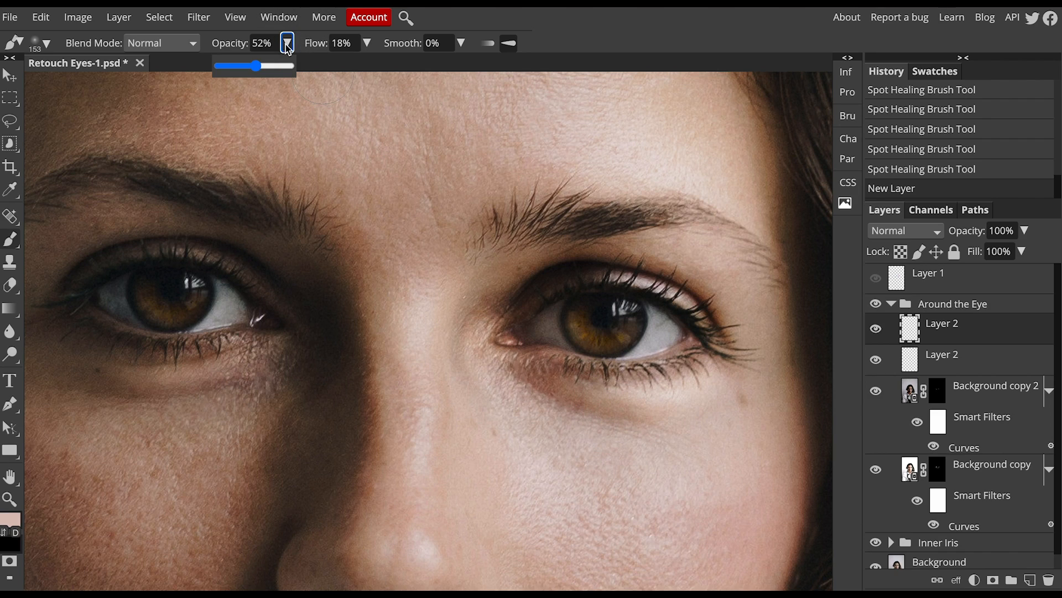
drag(256, 67, 242, 68)
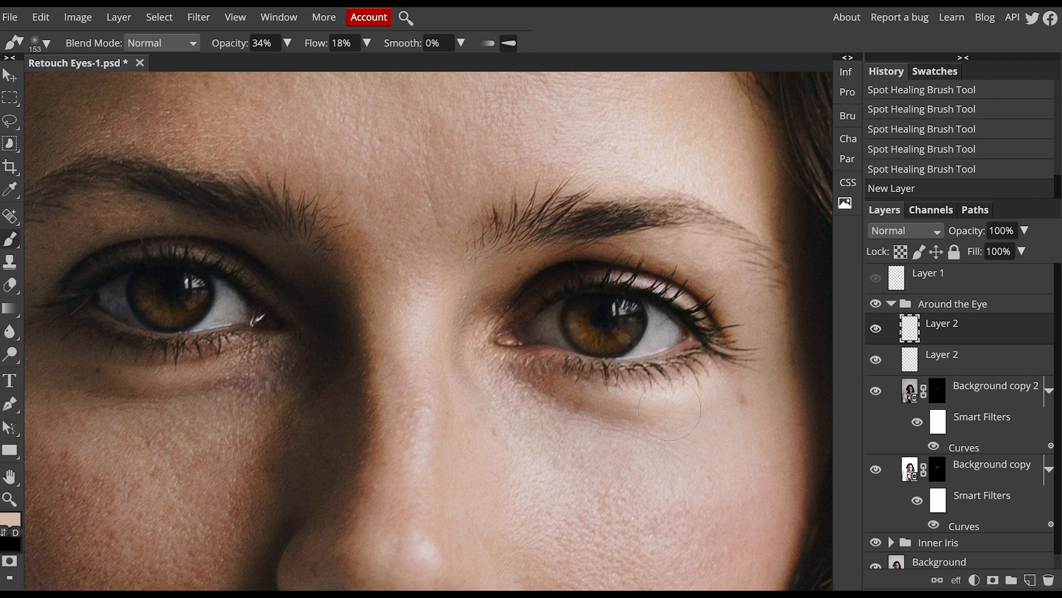
- Paint sampled skin tones over the dark area beneath the right-hand eye, working towards the inner corner on the topmost folder layer
mouse_move(640, 404)
mouse_down()
mouse_move(588, 397)
mouse_move(684, 413)
mouse_move(575, 404)
mouse_move(665, 411)
mouse_move(580, 407)
mouse_move(649, 419)
mouse_move(666, 418)
mouse_move(564, 407)
mouse_move(658, 431)
mouse_move(635, 422)
mouse_move(647, 398)
mouse_move(649, 420)
mouse_move(580, 407)
mouse_move(660, 417)
mouse_move(572, 406)
mouse_move(682, 427)
mouse_move(656, 410)
mouse_move(624, 413)
mouse_move(528, 375)
mouse_up()
alt+click(667, 403)
alt+click(584, 431)
drag(576, 421, 524, 382)
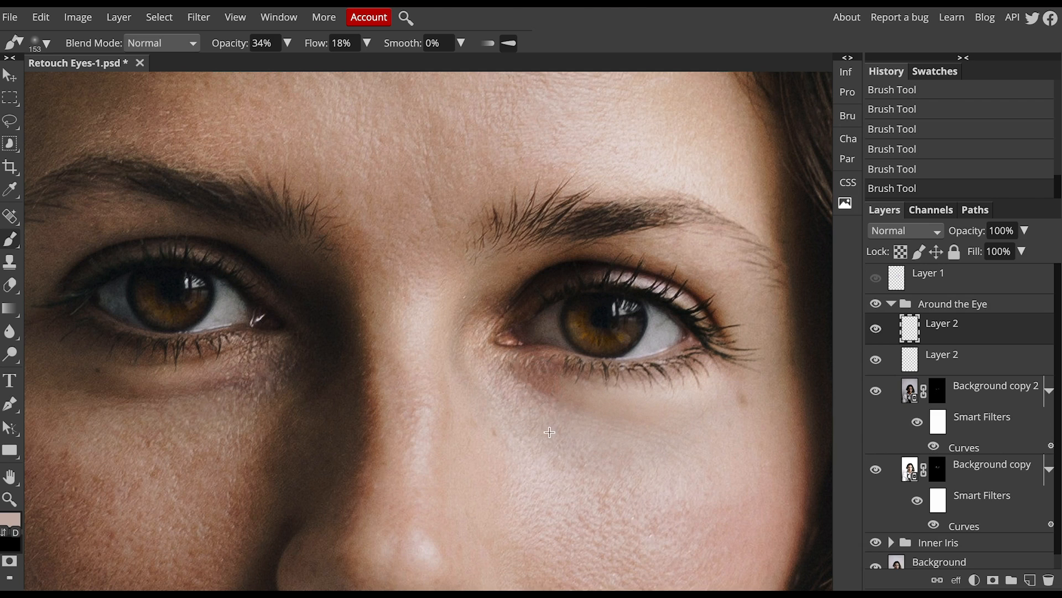
- Resample nearby cheek tones and build up more strokes under the right-hand eye, undoing and redoing the last stroke to compare
alt+click(578, 435)
drag(617, 415, 527, 376)
alt+click(669, 414)
drag(633, 435, 528, 373)
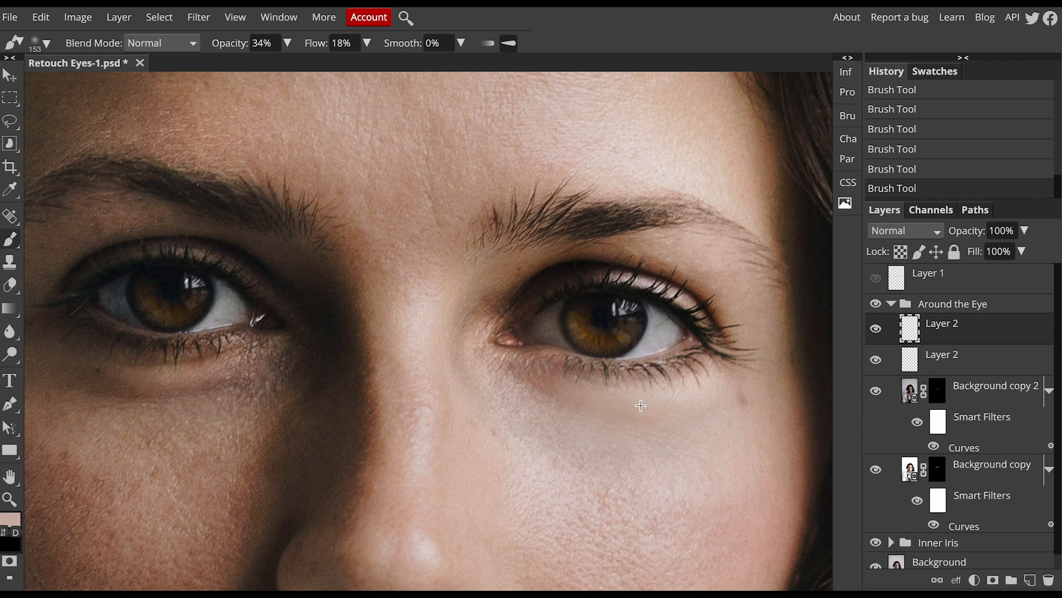
drag(609, 408, 524, 364)
key(ctrl+z)
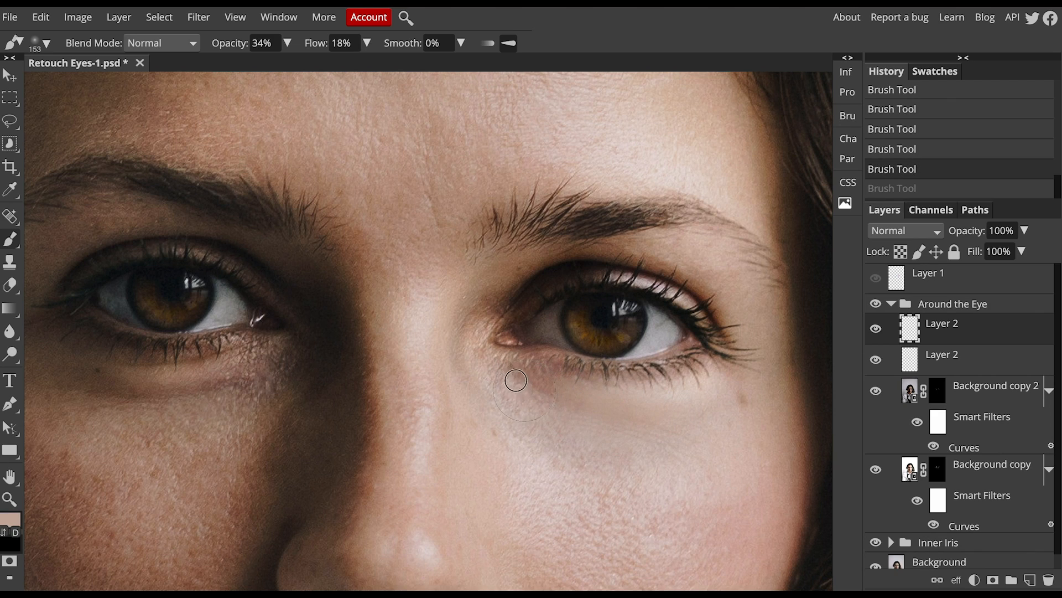
key(ctrl+shift+z)
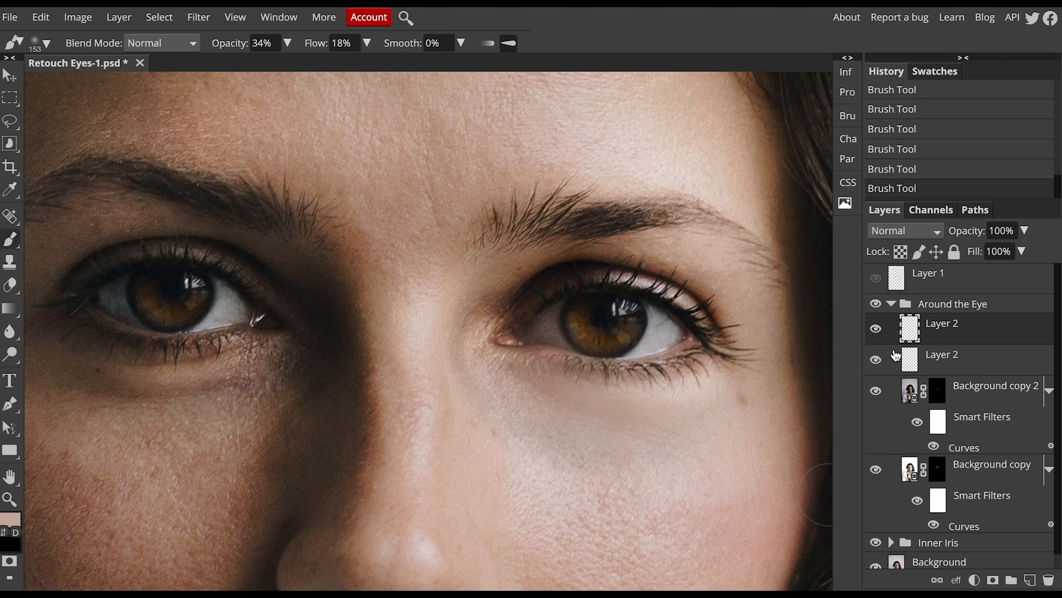
- Toggle the painted skin-tone layer's visibility to compare the right-hand under-eye area with and without the paint
click(875, 328)
click(876, 331)
click(878, 331)
click(878, 332)
click(877, 332)
click(875, 335)
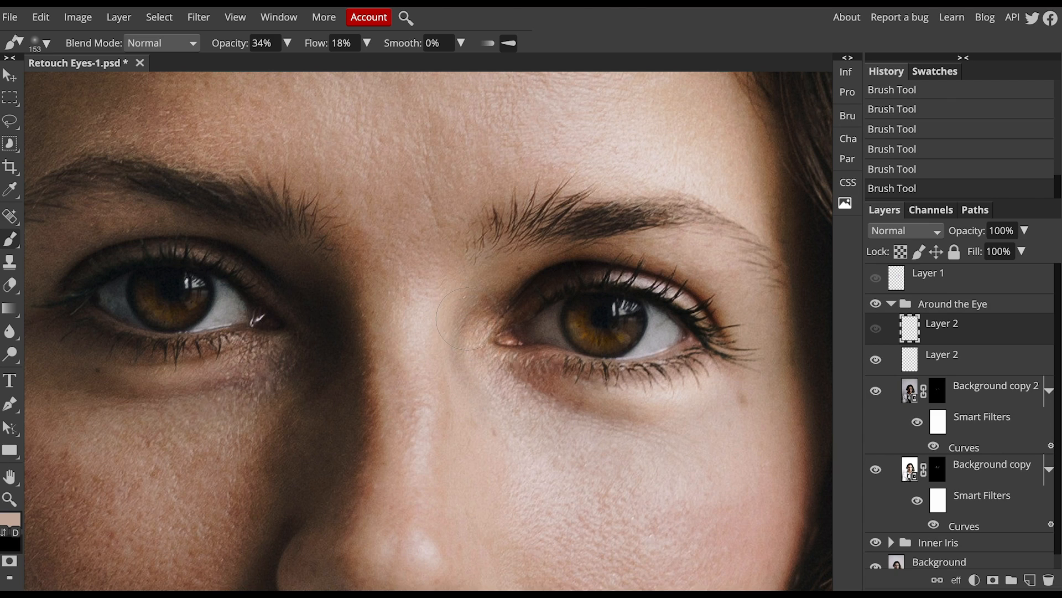
- Try painting resampled skin tones over the nose bridge beside the right-hand eye's inner corner and compare with the paint layer hidden
alt+click(439, 329)
alt+click(428, 322)
alt+click(462, 428)
click(876, 331)
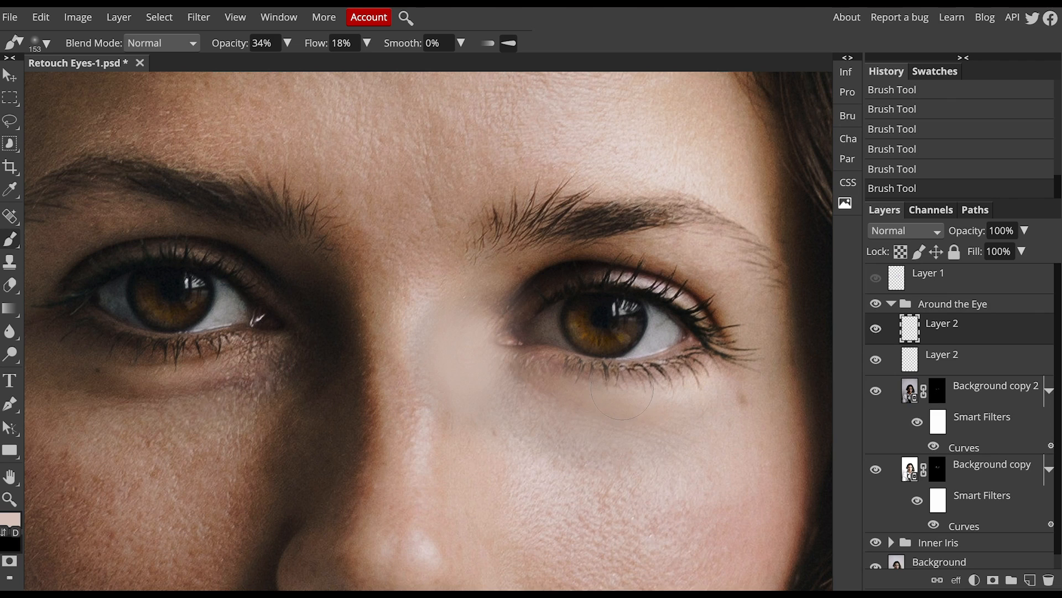
key(ctrl+)
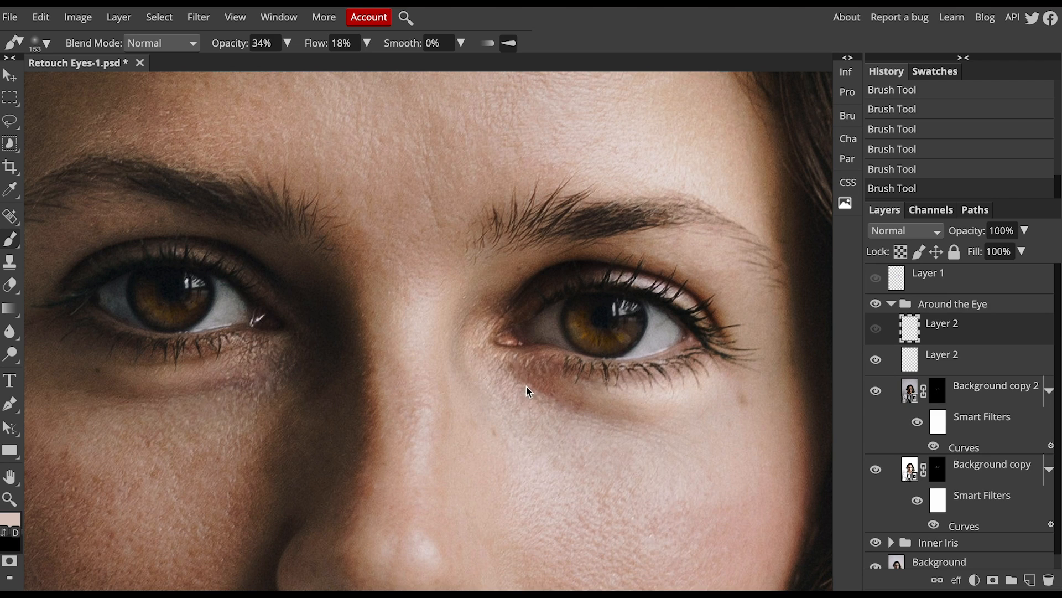
- Undo the last brush strokes over the nose bridge beside the right-hand eye
key(ctrl+z)
key(ctrl+z)
key(ctrl+z)
key(ctrl+z)
key(ctrl+z)
key(ctrl+z)
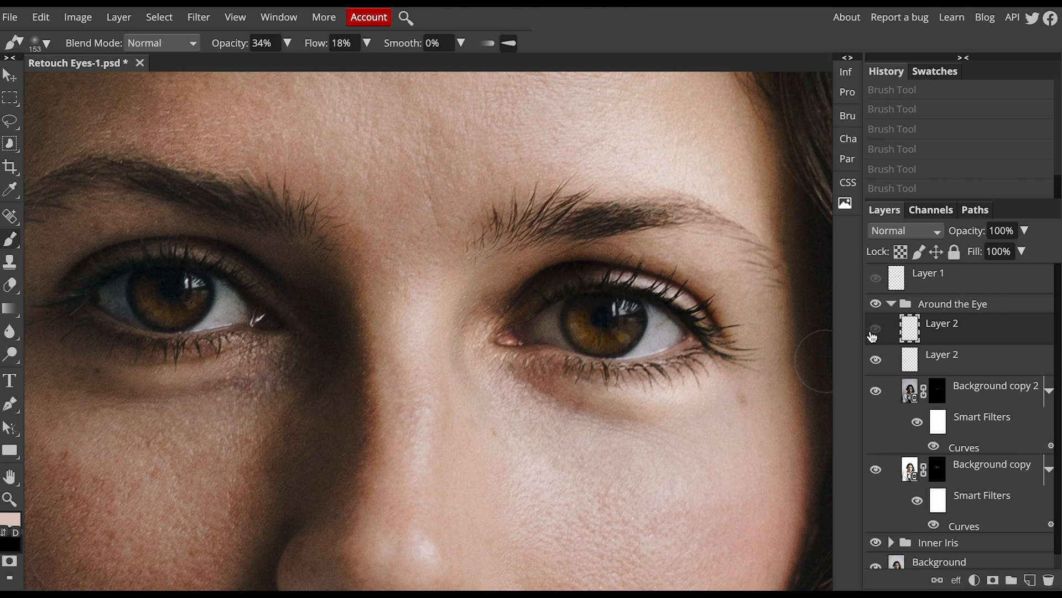
- Show the paint layer again and brush sampled skin tones beside the right-hand eye's inner corner, toggling the layer to compare
click(872, 332)
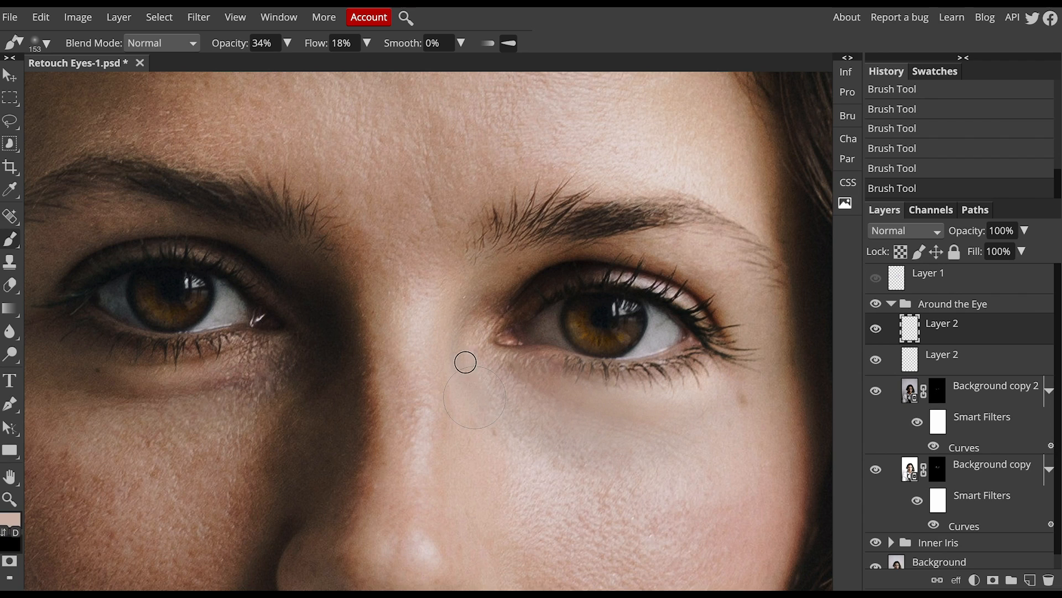
mouse_move(479, 291)
mouse_down()
mouse_move(466, 331)
mouse_move(484, 305)
mouse_move(425, 324)
mouse_move(489, 282)
mouse_move(462, 333)
mouse_up()
alt+click(425, 326)
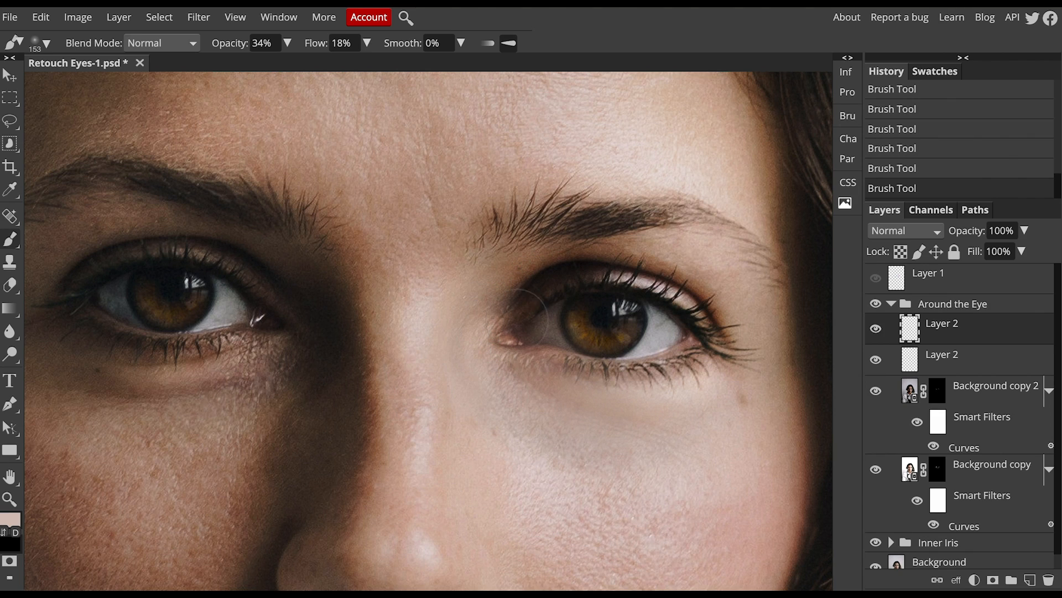
click(876, 329)
click(878, 331)
click(876, 330)
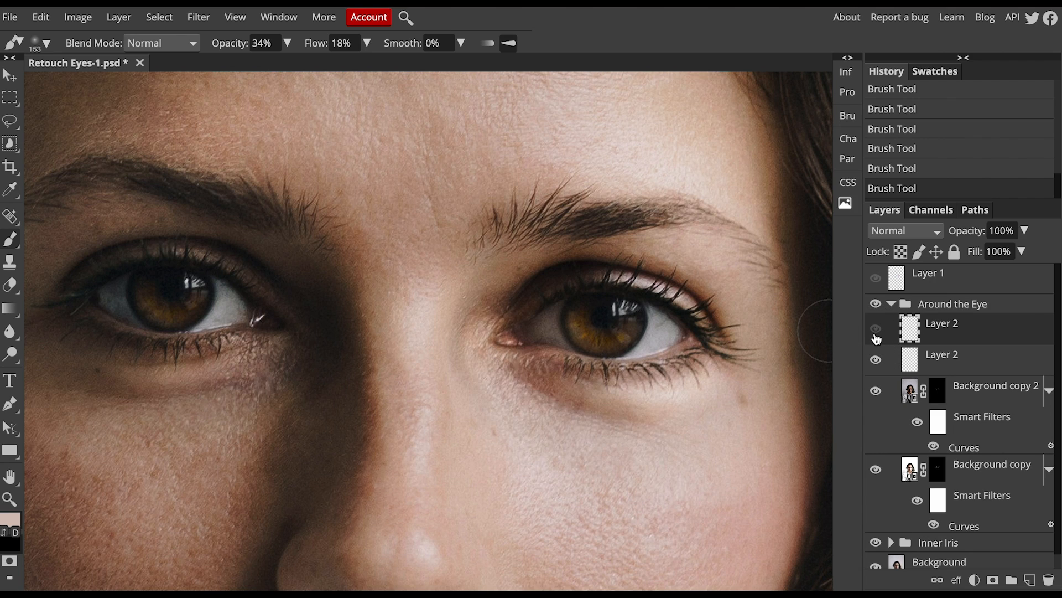
click(876, 332)
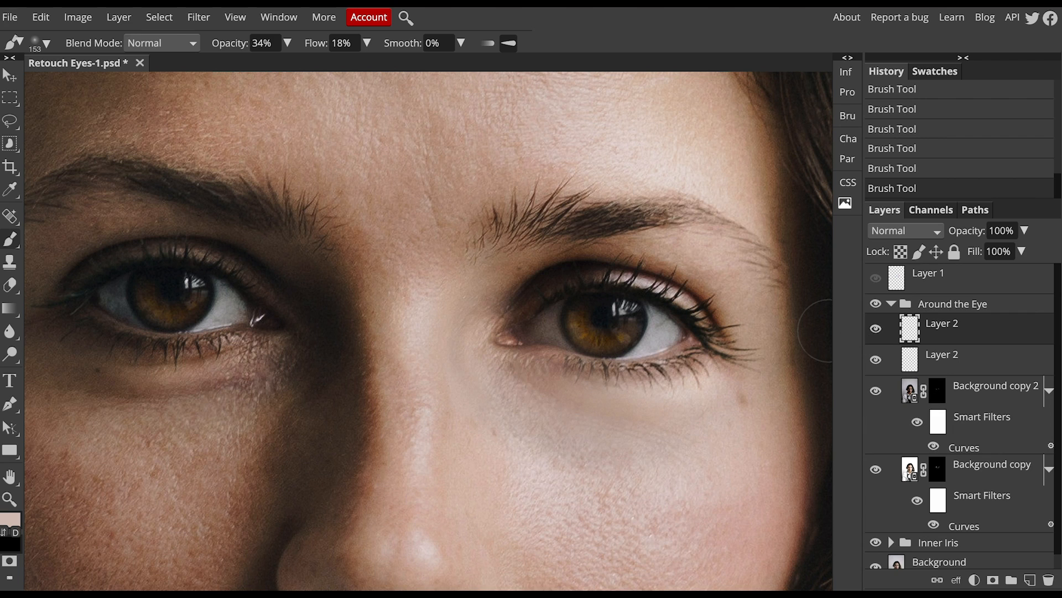
- Paint sampled skin tones over the dark area beneath the left-hand eye and toggle the layer's visibility to compare
drag(407, 375, 645, 387)
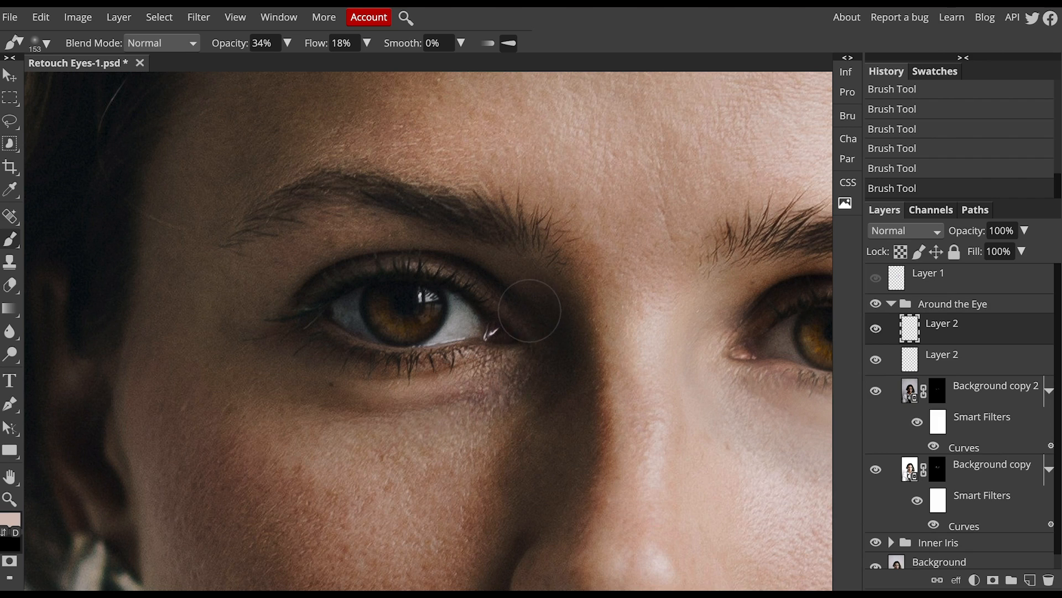
alt+click(503, 393)
alt+click(435, 388)
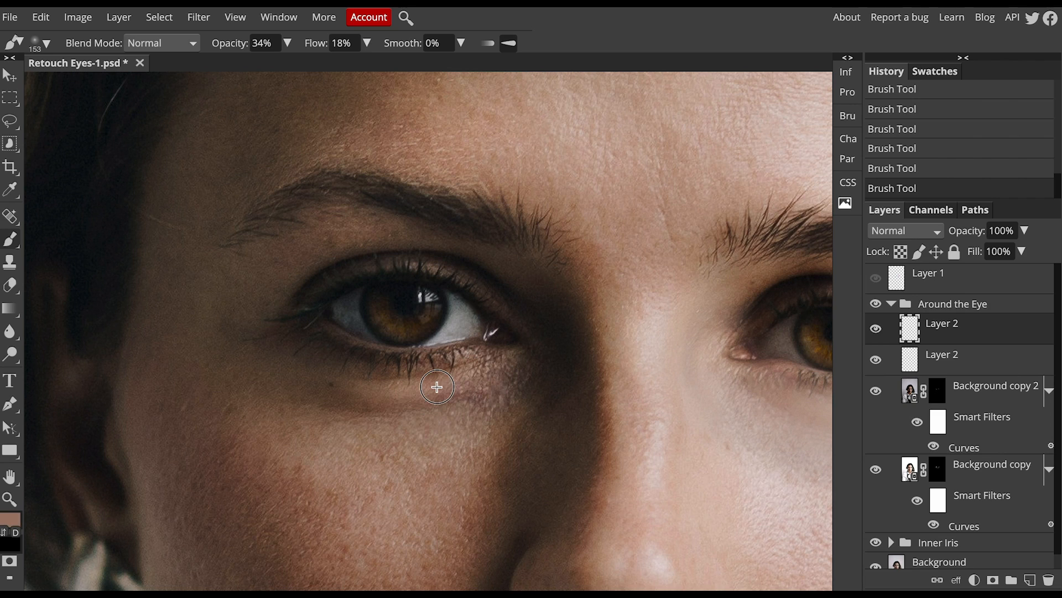
mouse_move(422, 405)
mouse_down()
mouse_move(475, 395)
mouse_move(487, 397)
mouse_move(443, 411)
mouse_move(491, 404)
mouse_move(394, 413)
mouse_up()
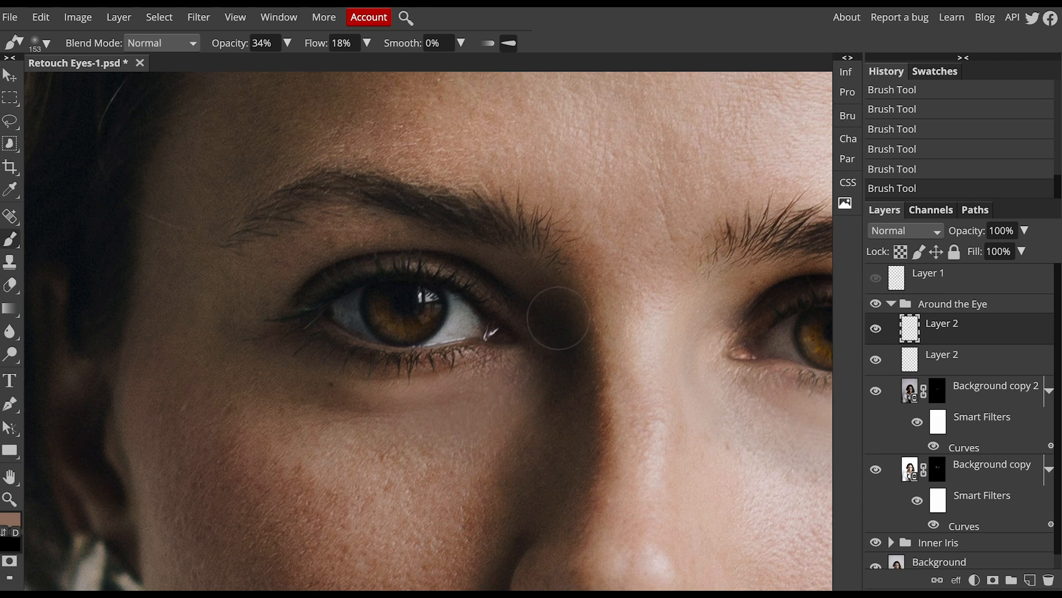
click(876, 338)
click(876, 338)
click(876, 338)
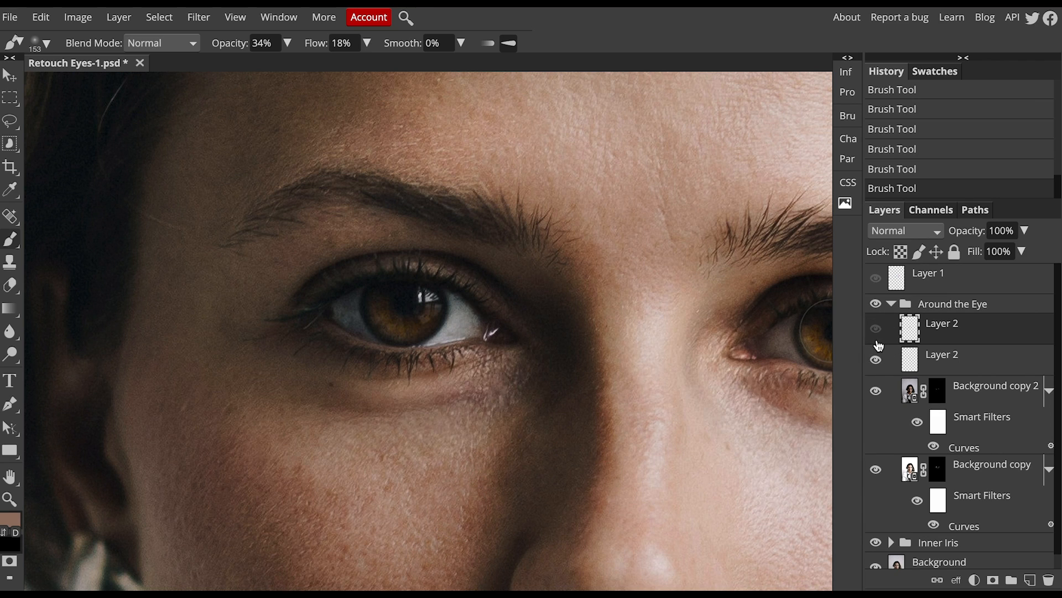
click(876, 330)
- Hide the painted skin-tone layer and add a new empty layer above it in the Around the Eye folder
drag(626, 396, 465, 340)
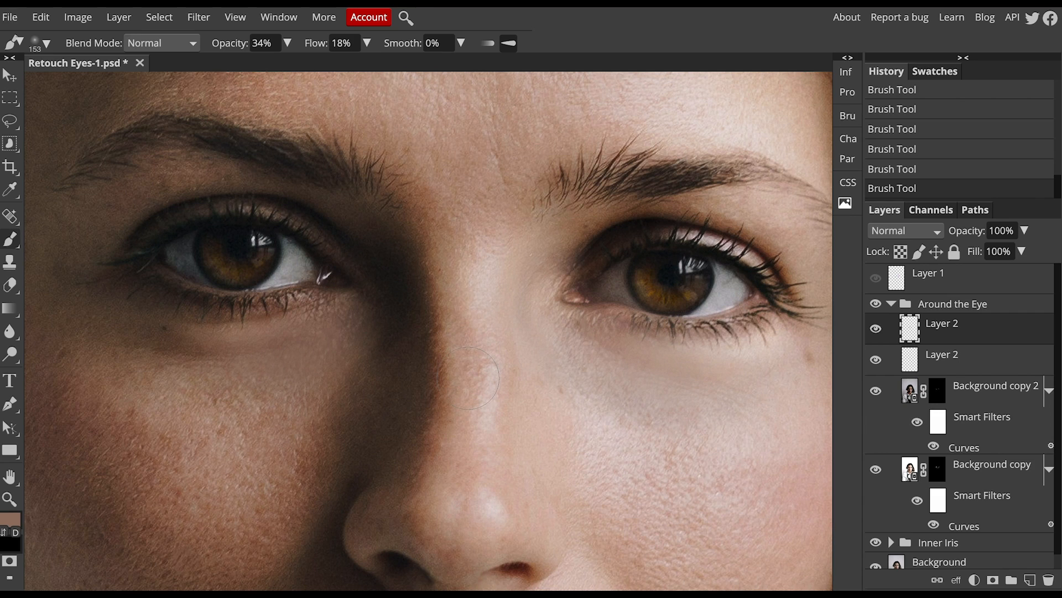
scroll(475, 378, down, 3)
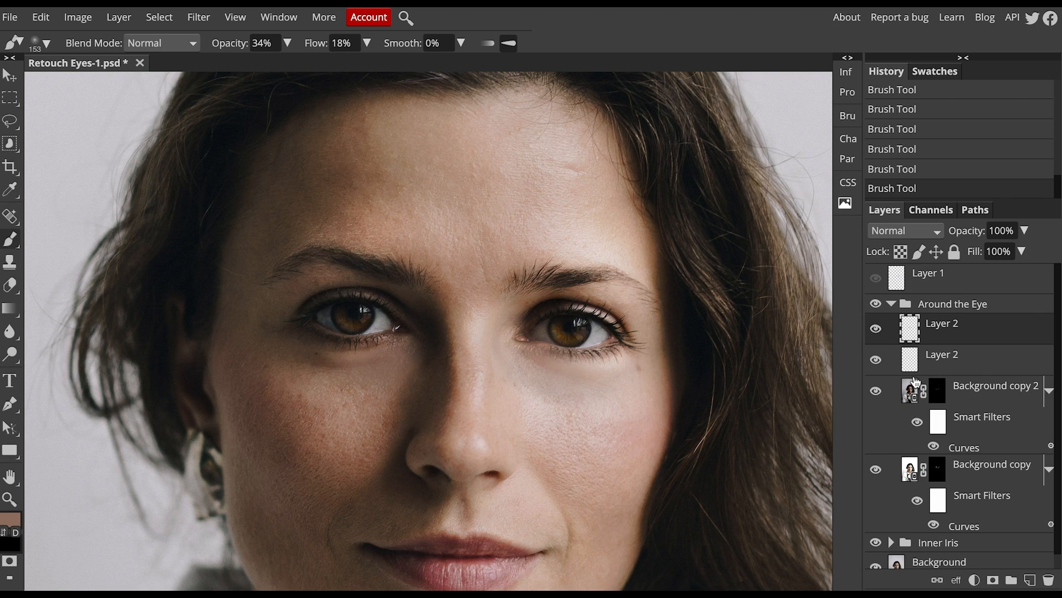
click(876, 331)
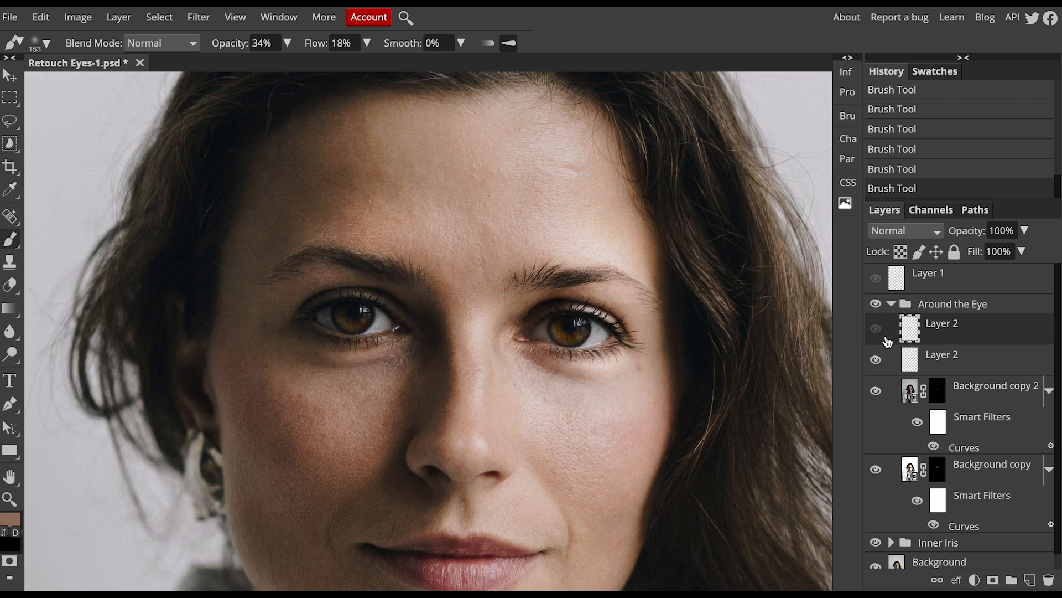
click(1030, 579)
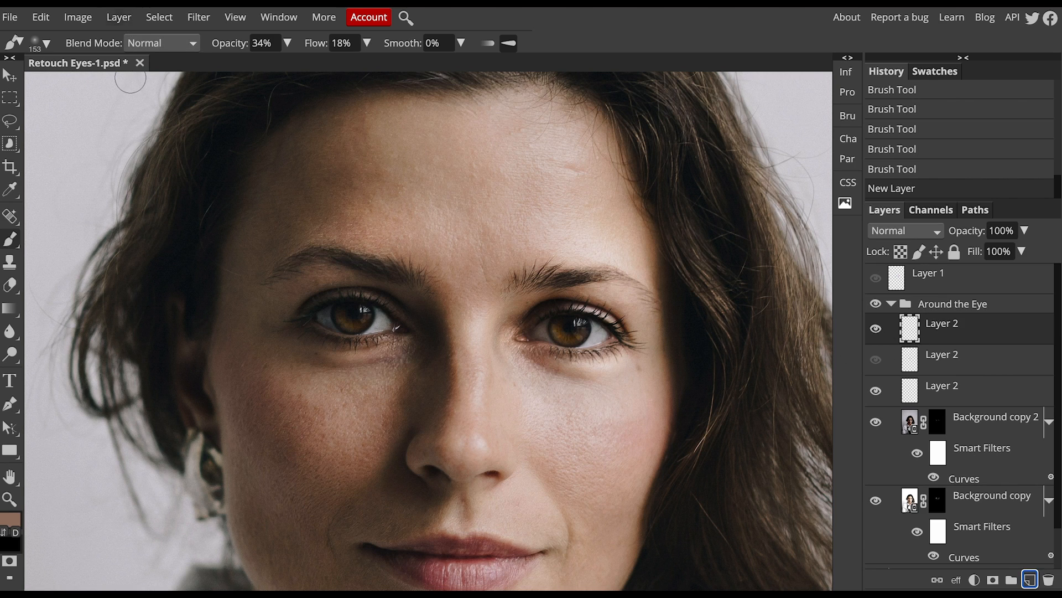
- Use Apply Image to fill the new layer with Copy Merged, RGB channel, Normal blending and 100% opacity
click(88, 18)
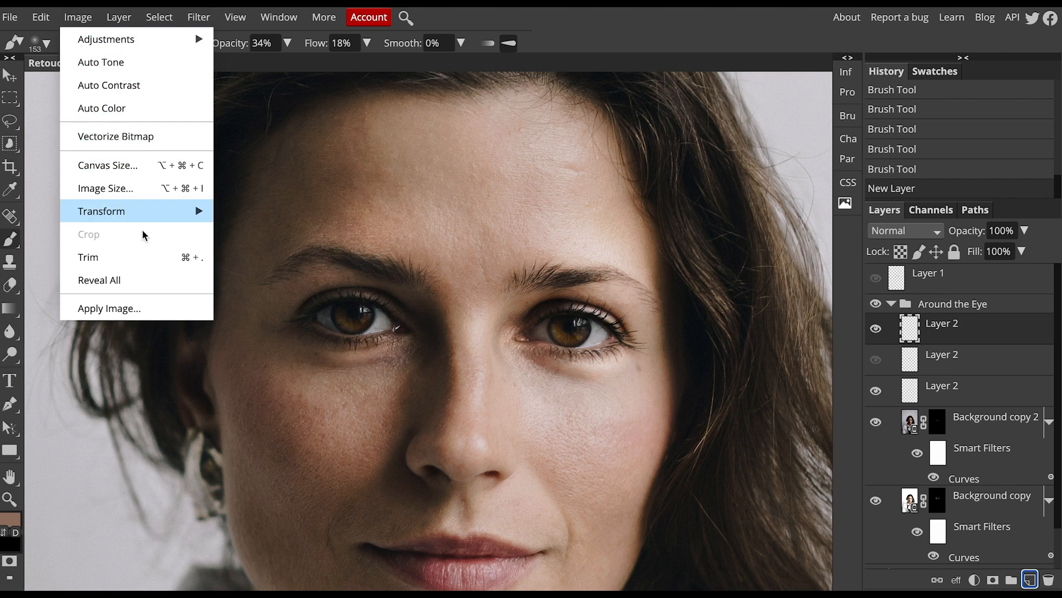
click(132, 311)
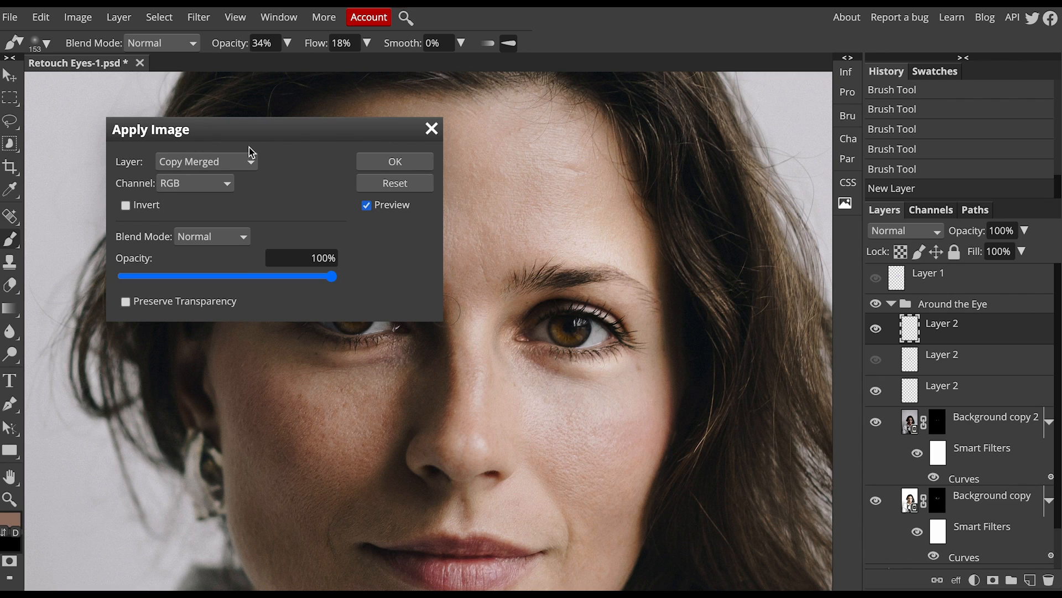
click(184, 161)
click(185, 161)
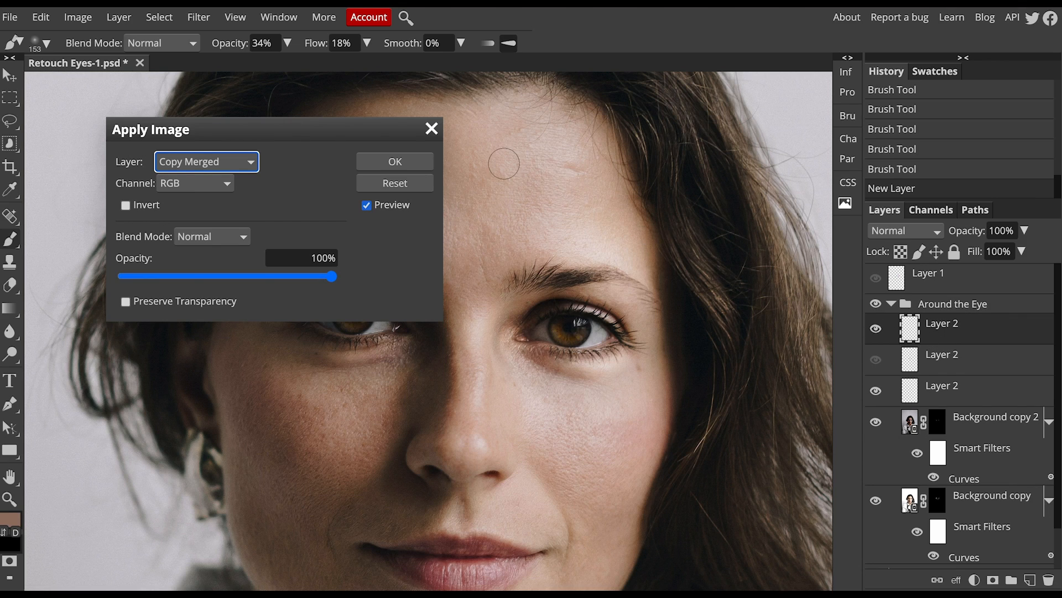
click(414, 162)
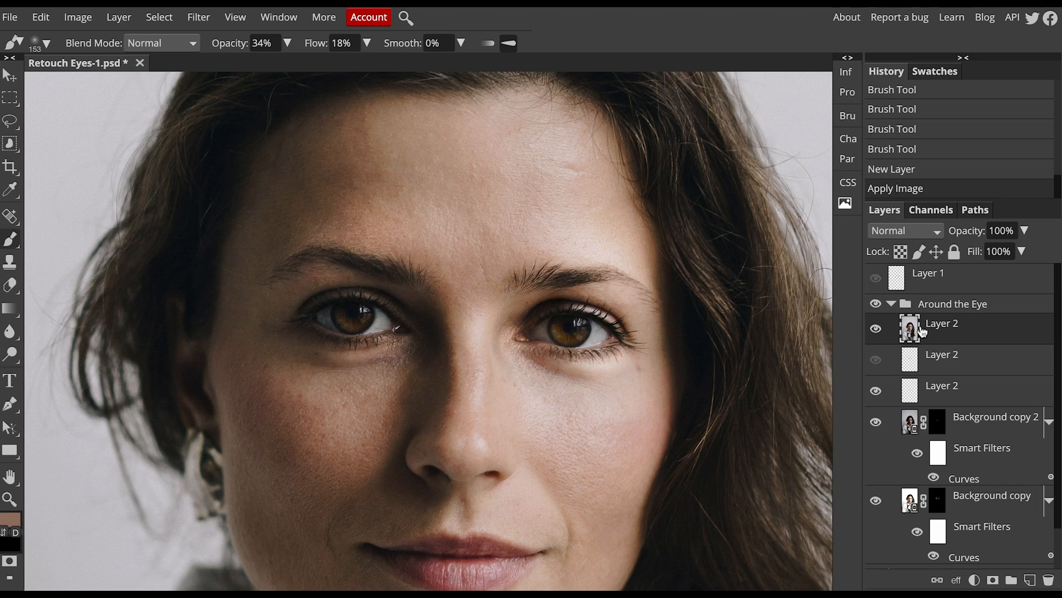
alt+click(876, 330)
alt+click(875, 331)
- Desaturate the merged layer and convert it to a smart object
click(78, 20)
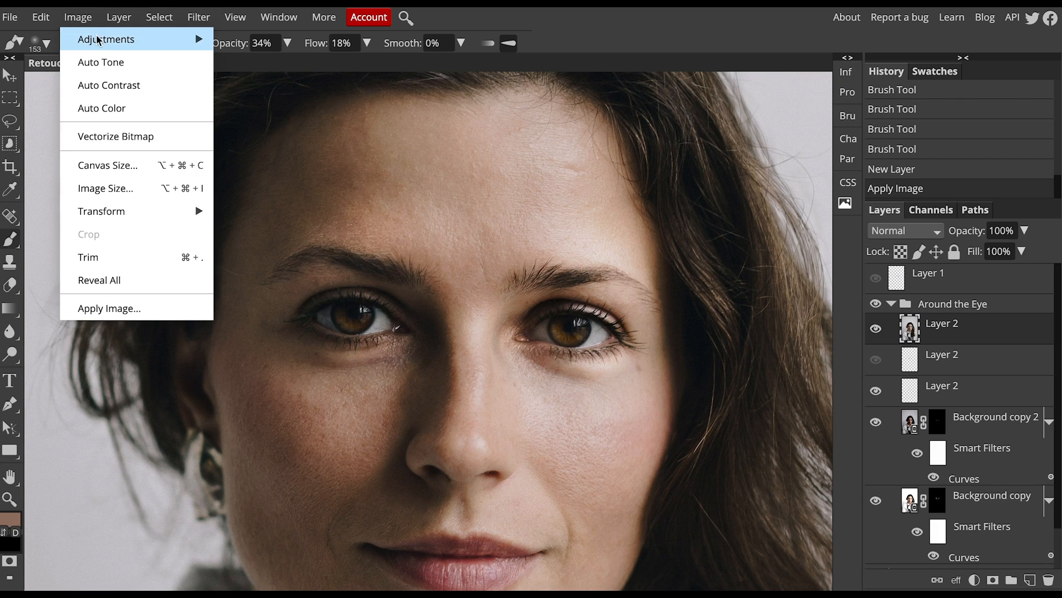
mouse_move(104, 43)
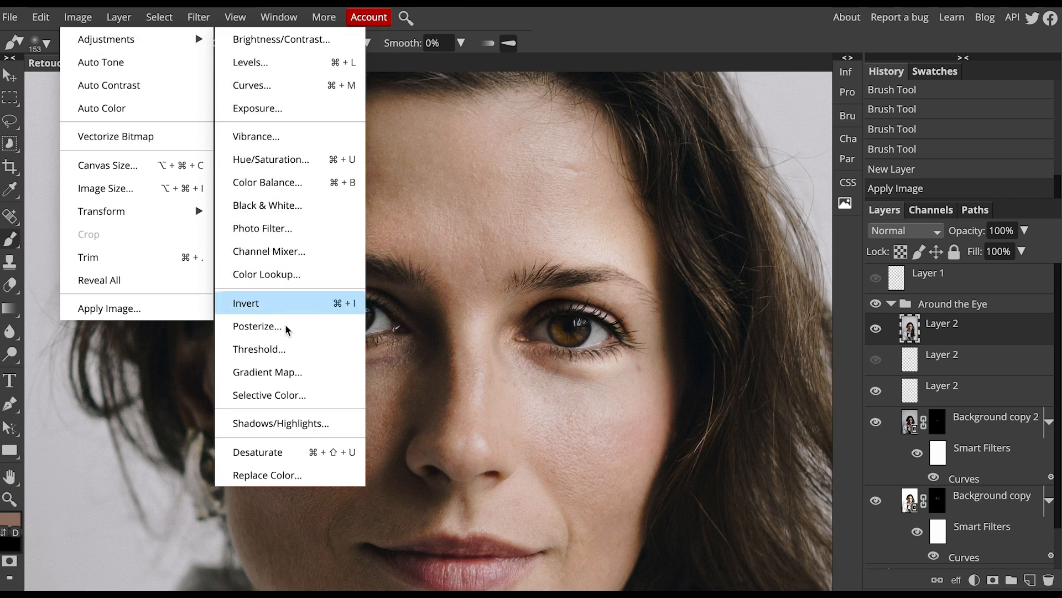
click(300, 449)
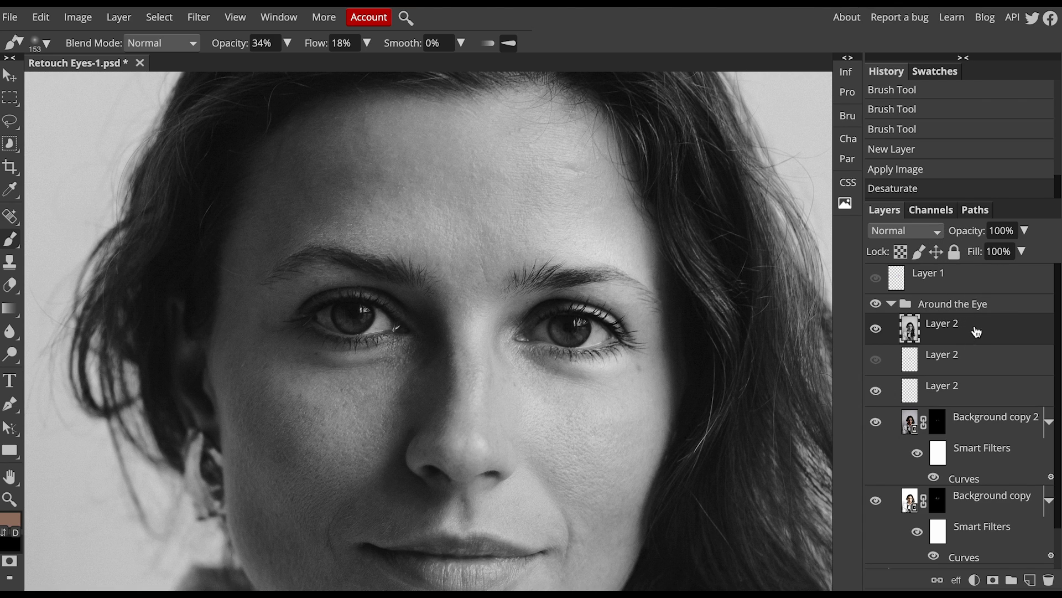
right_click(977, 331)
click(951, 293)
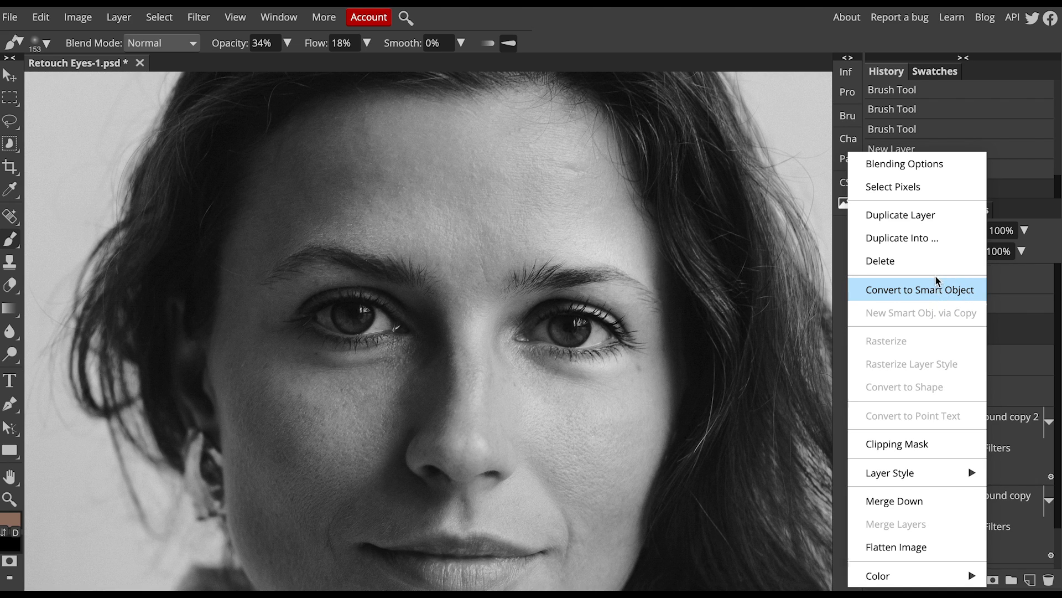
click(960, 299)
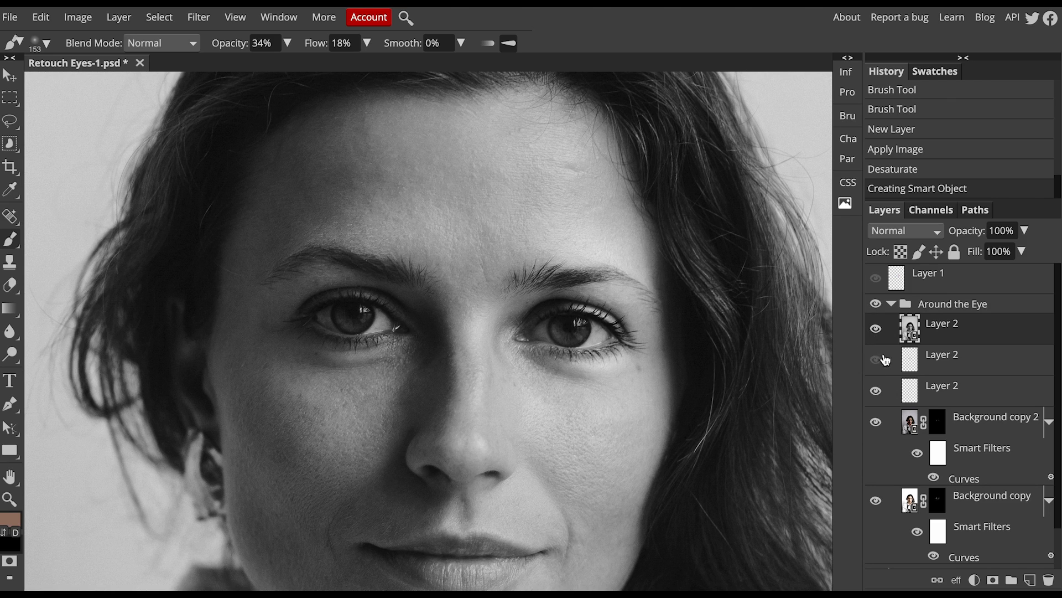
- Set the desaturated smart object's blend mode to Vivid Light and clip it to the paint layer below
click(903, 233)
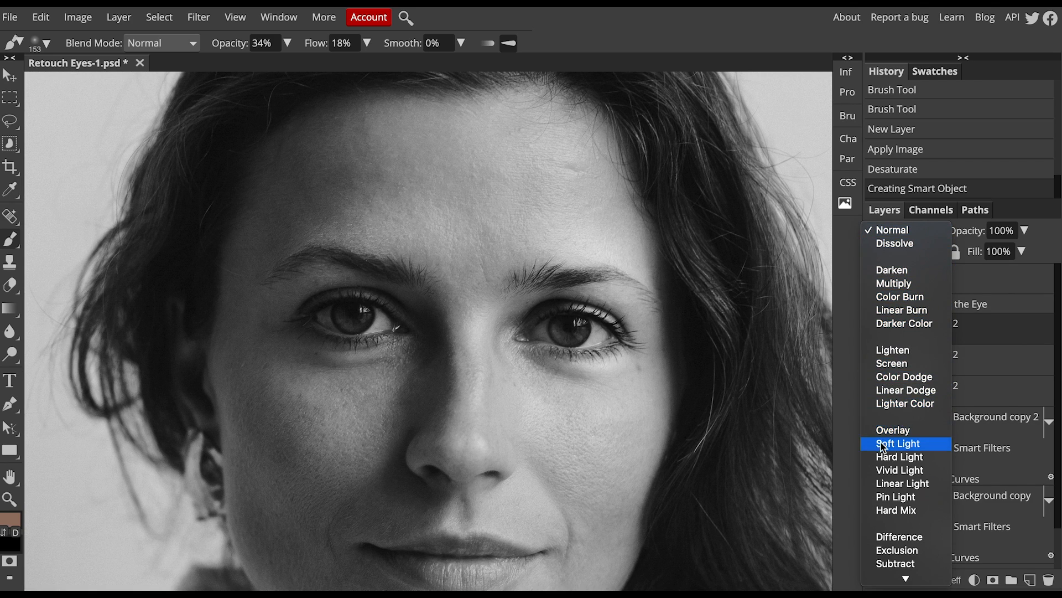
click(898, 469)
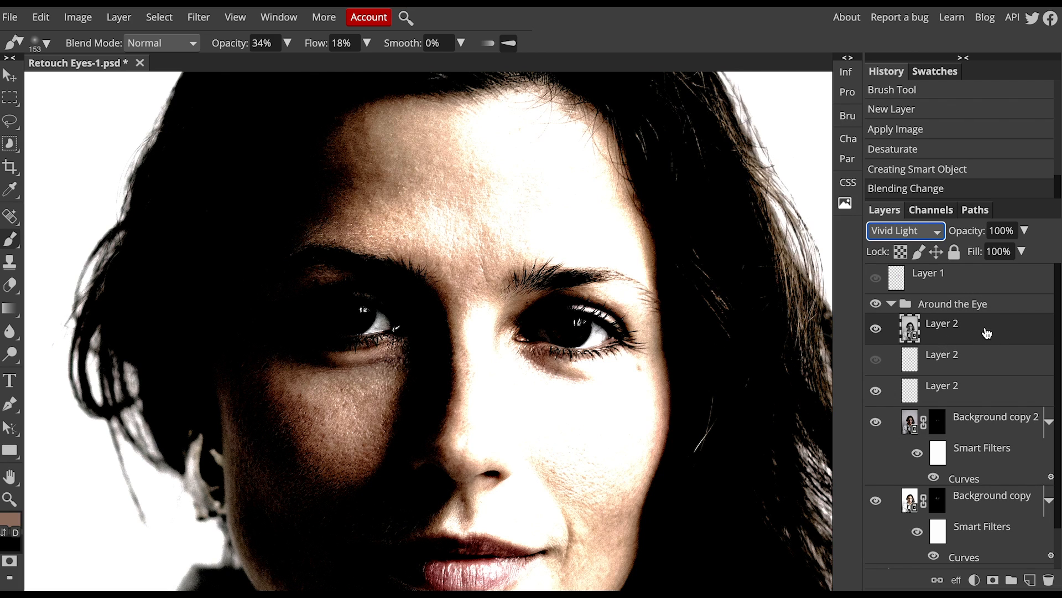
right_click(987, 329)
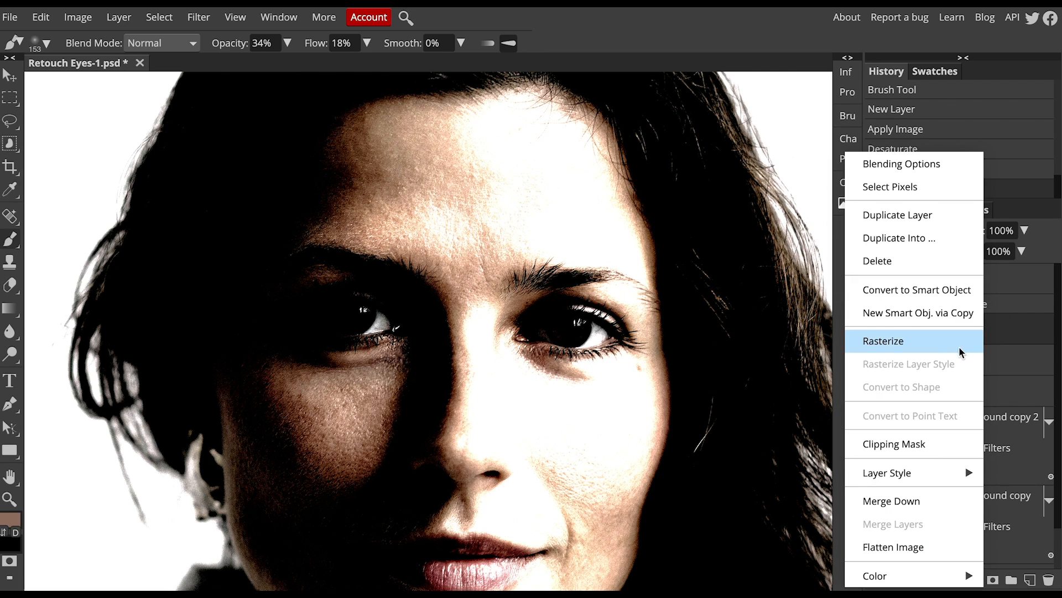
click(925, 445)
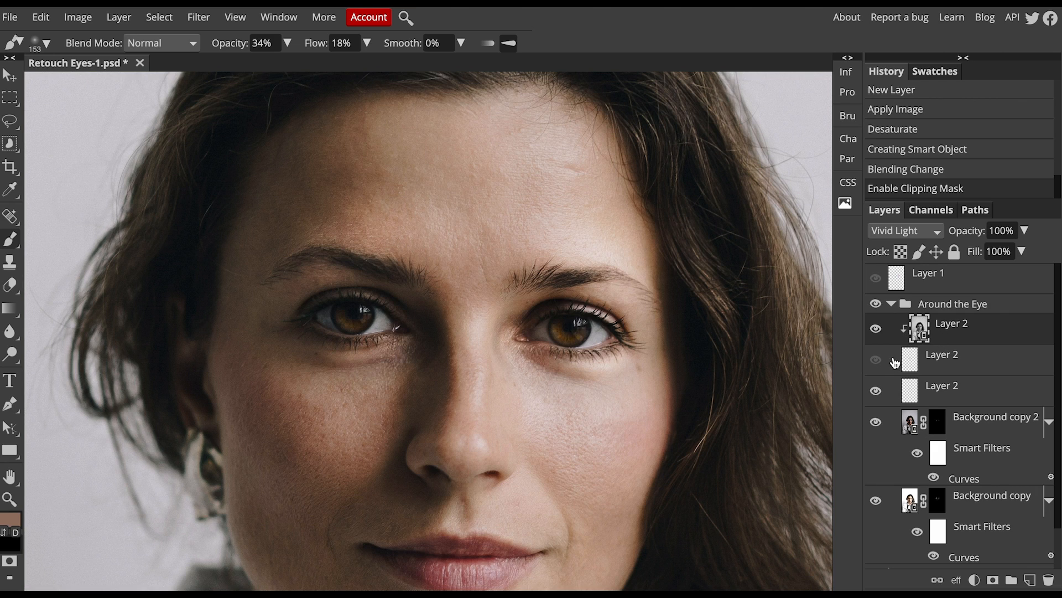
- Show the skin-tone paint layer and toggle the clipped Vivid Light layer to compare its effect under the eyes
click(875, 362)
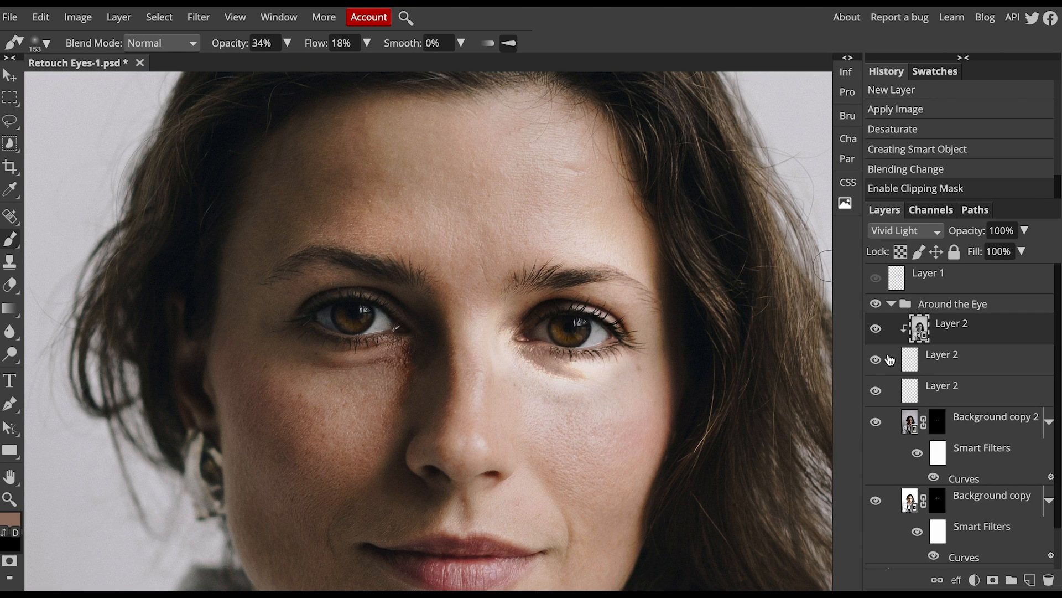
click(876, 331)
click(876, 331)
click(877, 332)
click(879, 333)
- Start a High Pass filter on the clipped Vivid Light layer and raise its radius to about 199 px
click(202, 22)
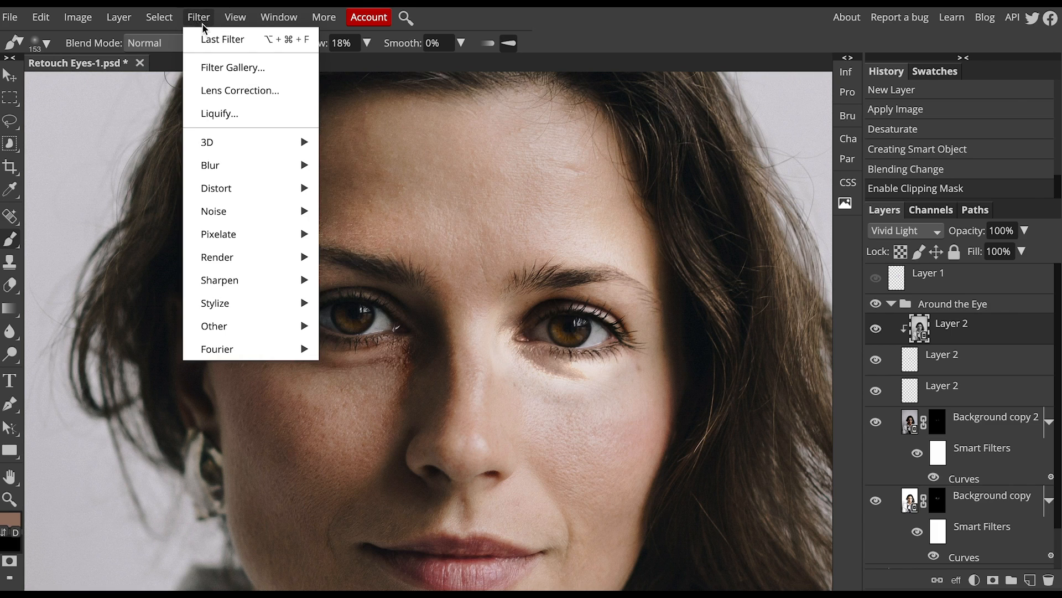
mouse_move(290, 326)
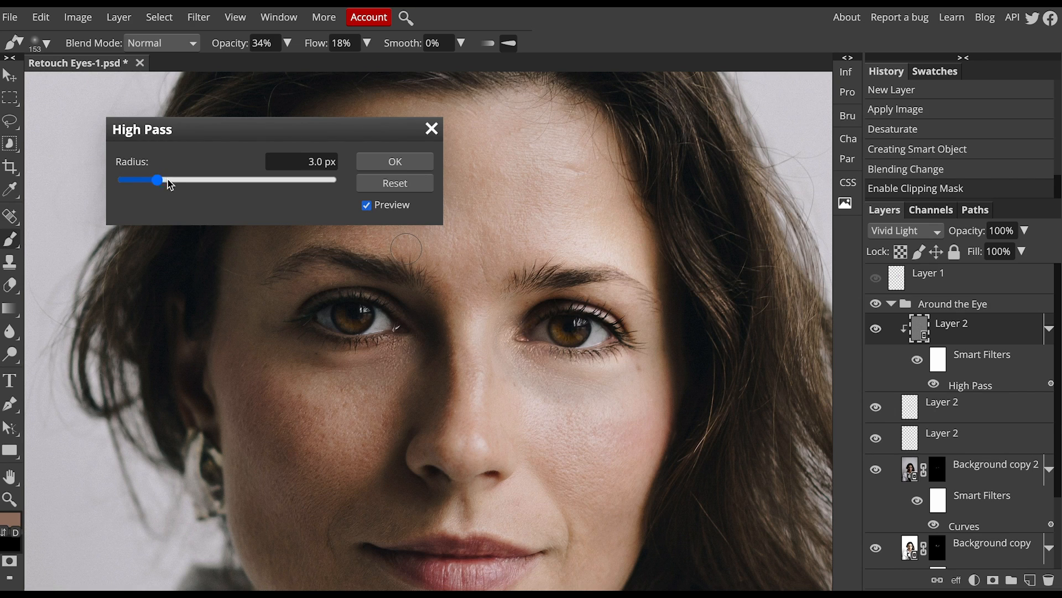
click(160, 181)
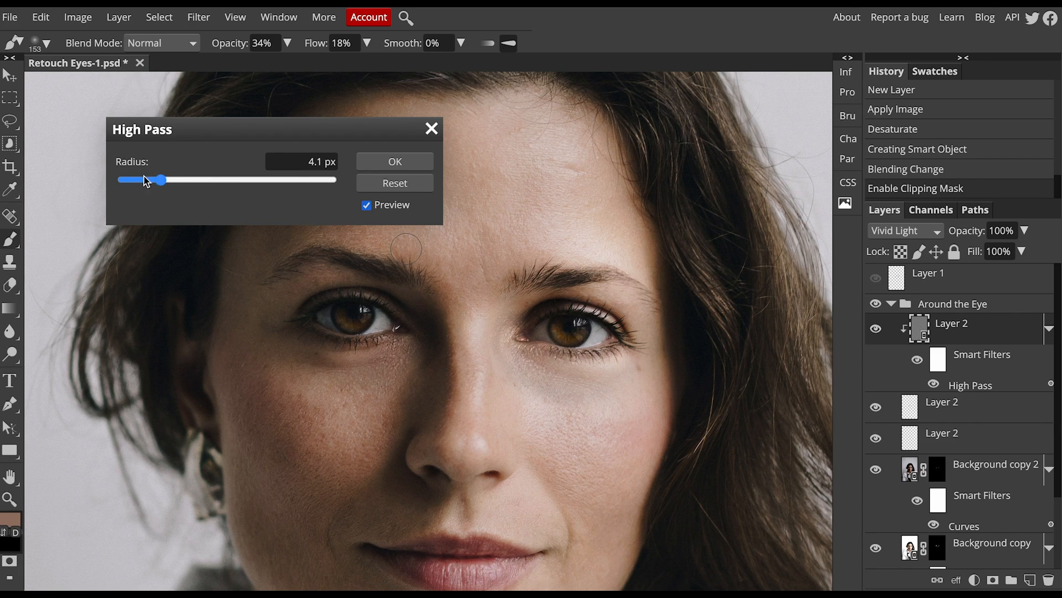
drag(164, 187, 288, 185)
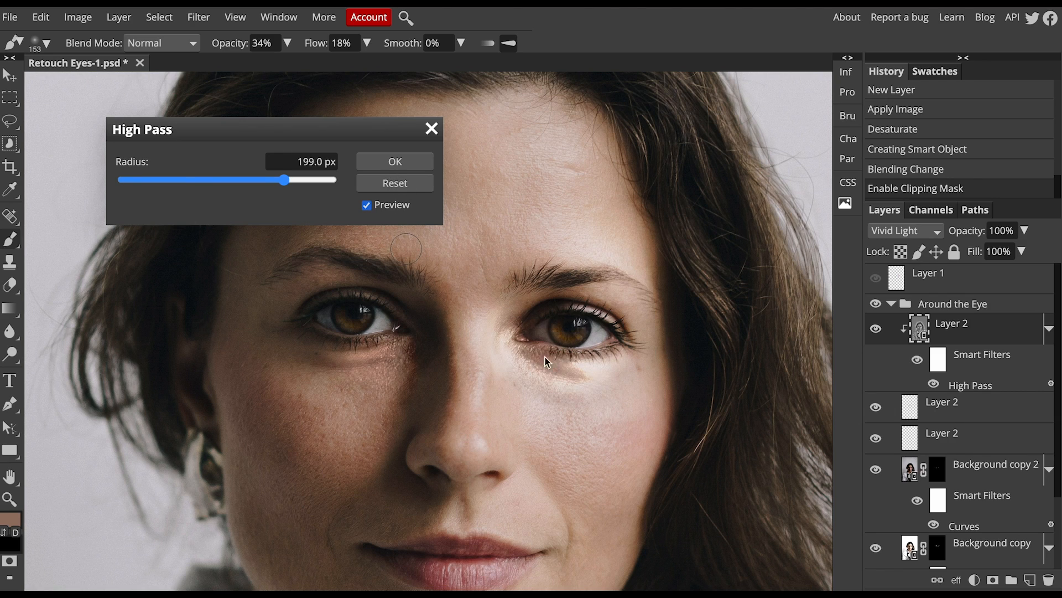
- Try out High Pass radius values around 200 px on the clipped Vivid Light layer
click(286, 185)
drag(286, 184, 290, 185)
drag(287, 180, 176, 174)
drag(288, 180, 112, 184)
drag(282, 183, 135, 188)
click(123, 183)
click(127, 180)
click(124, 183)
drag(131, 186, 137, 201)
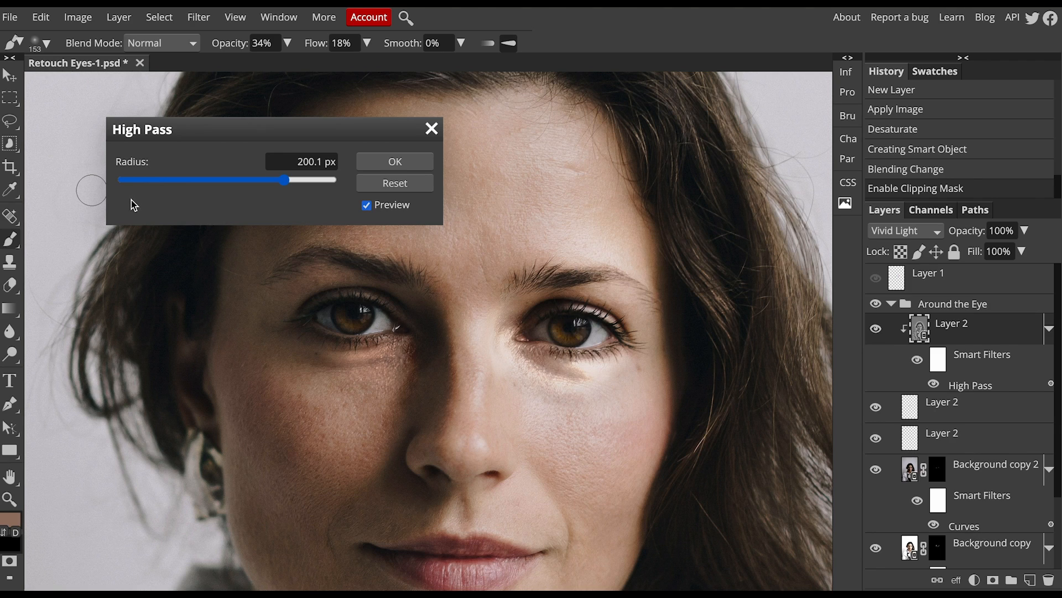
click(276, 186)
click(240, 136)
click(251, 135)
click(246, 142)
mouse_move(1, 202)
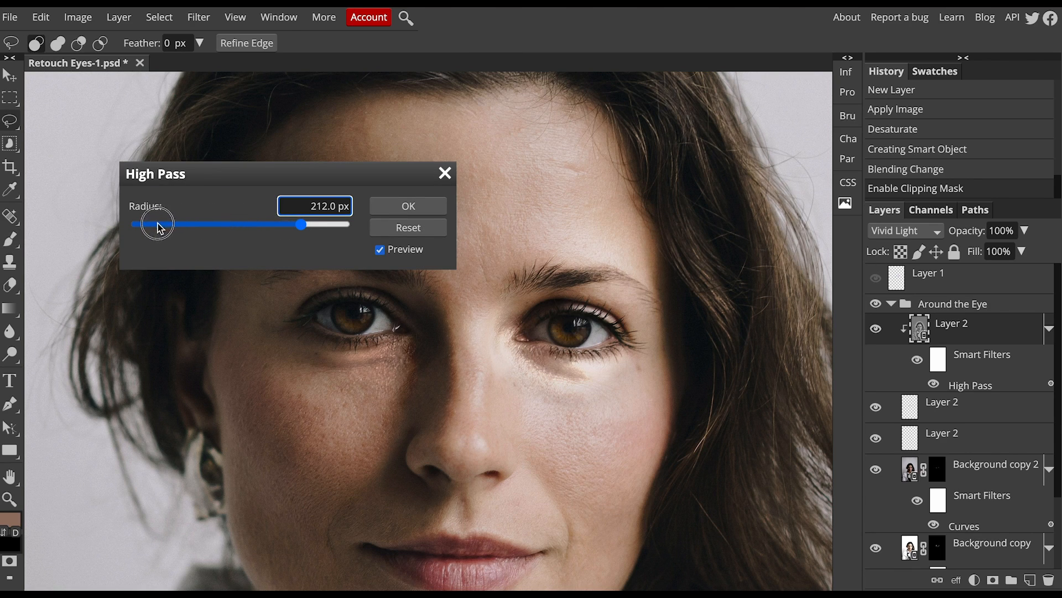
key(shift+Down)
key(shift+Down)
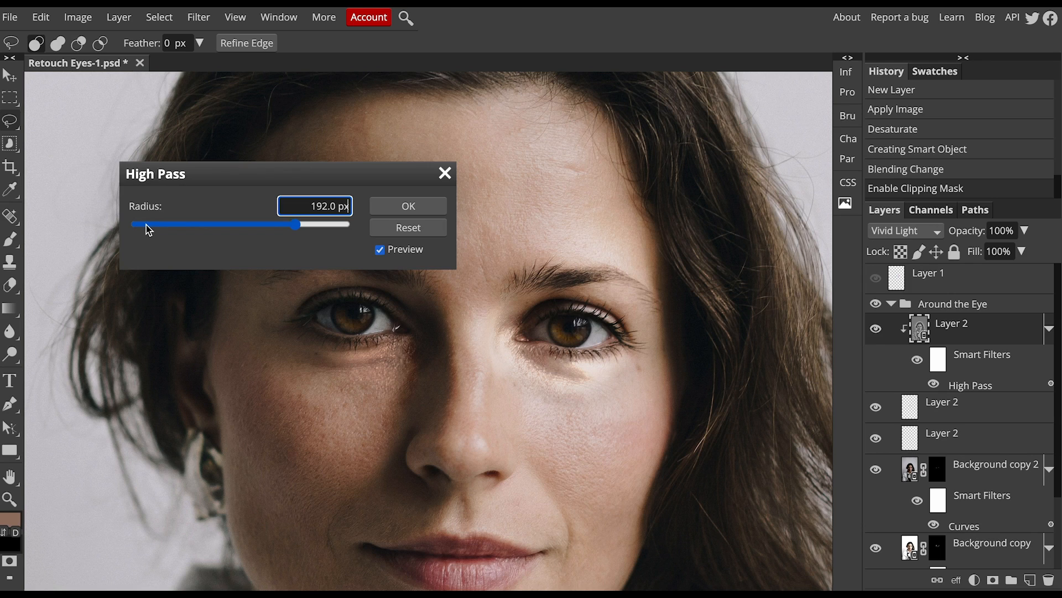
- Set the High Pass radius to 3 px and apply the filter to the clipped Vivid Light layer
mouse_move(149, 229)
mouse_down()
mouse_move(167, 228)
mouse_move(136, 225)
mouse_up()
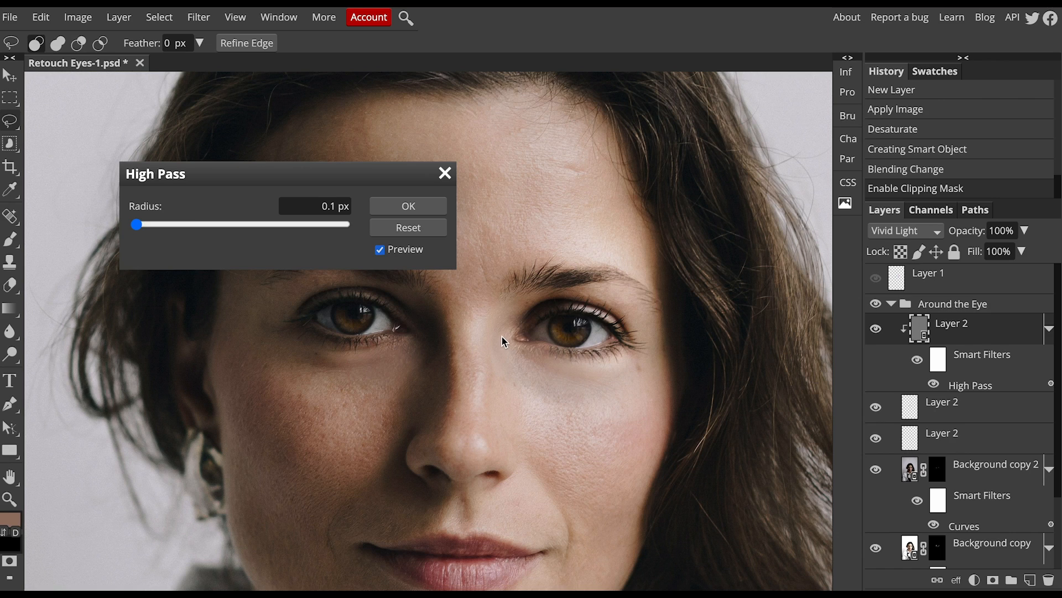
double_click(327, 199)
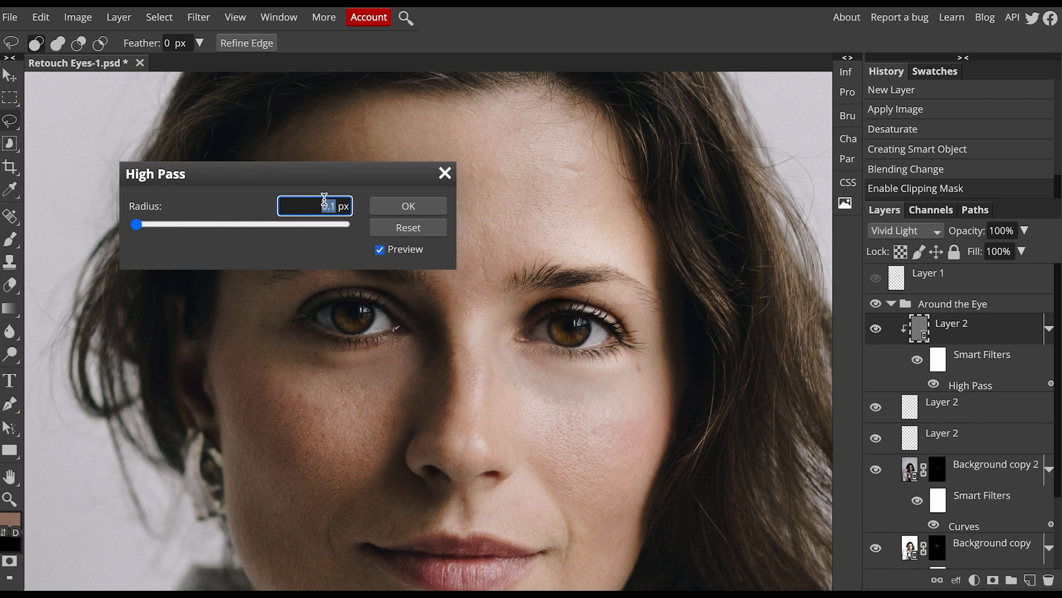
text(3)
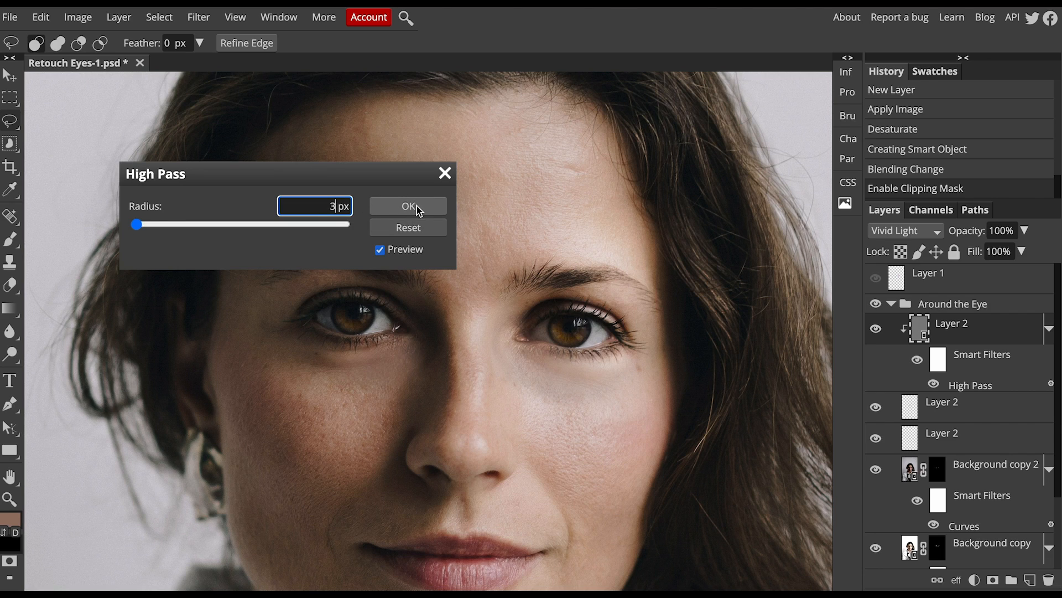
key(Return)
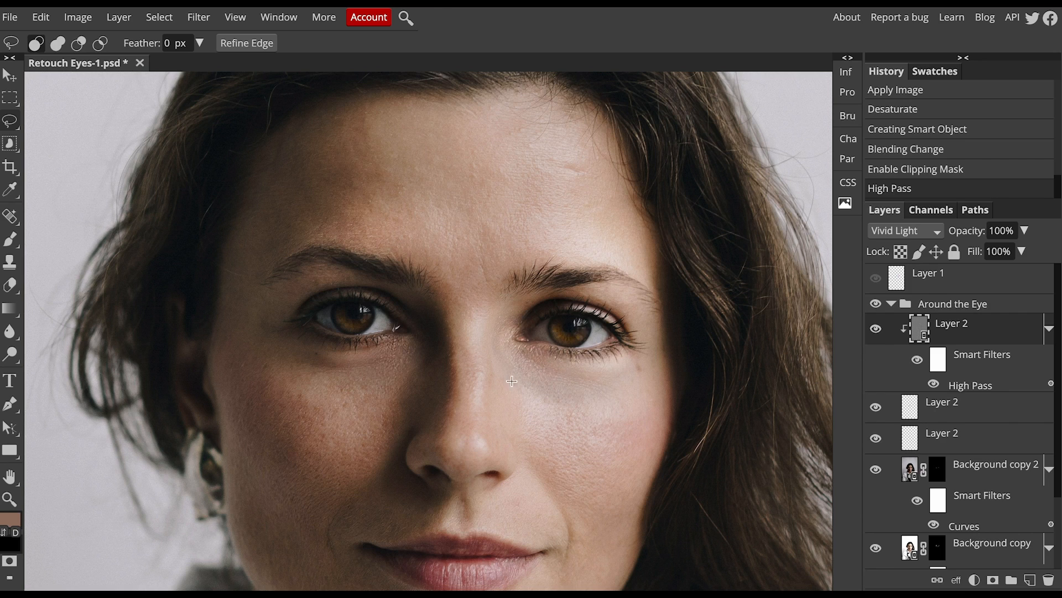
- Toggle the clipped High Pass layer's visibility to compare the skin texture under the eyes
click(875, 330)
scroll(516, 352, up, 5)
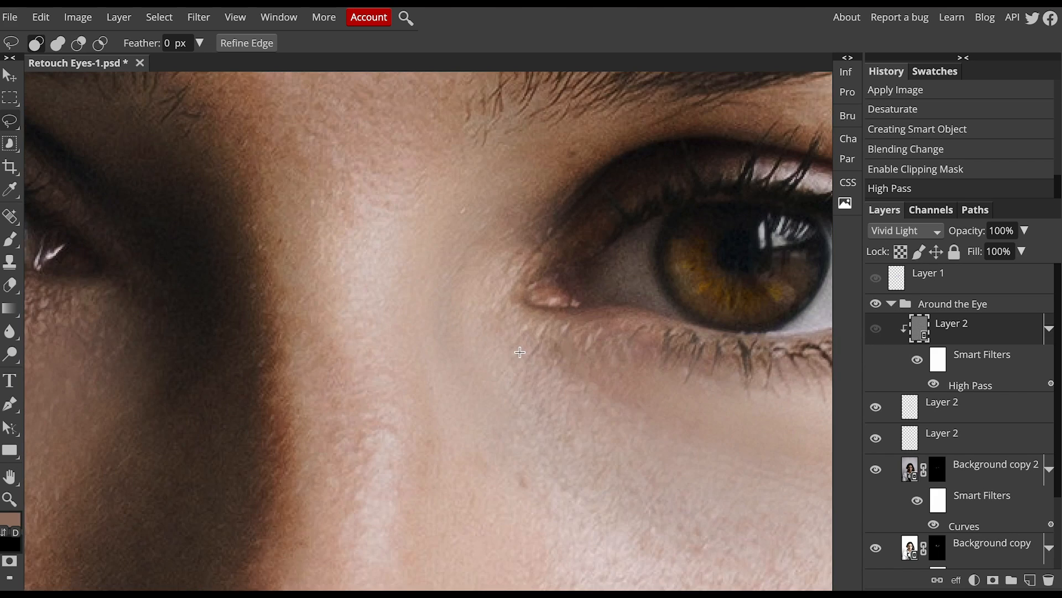
scroll(524, 352, down, 2)
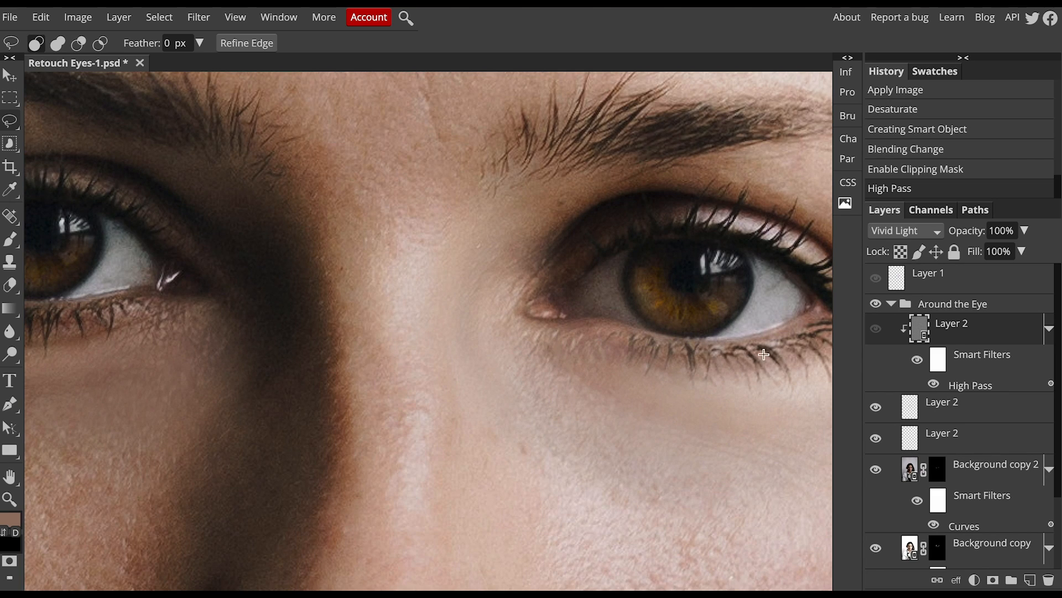
click(877, 330)
click(875, 327)
click(876, 327)
scroll(667, 413, down, 5)
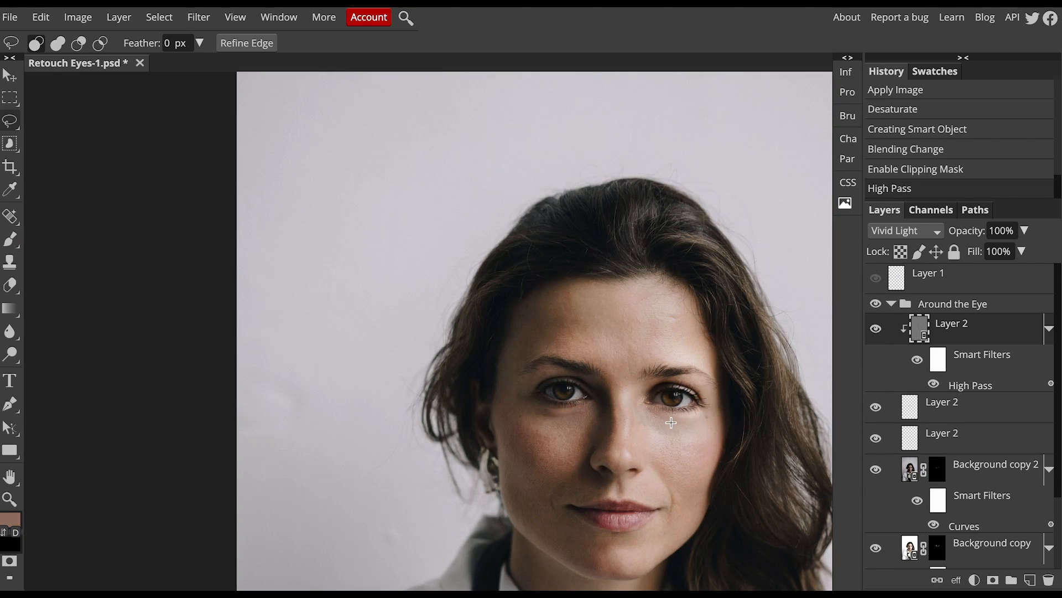
scroll(720, 433, up, 4)
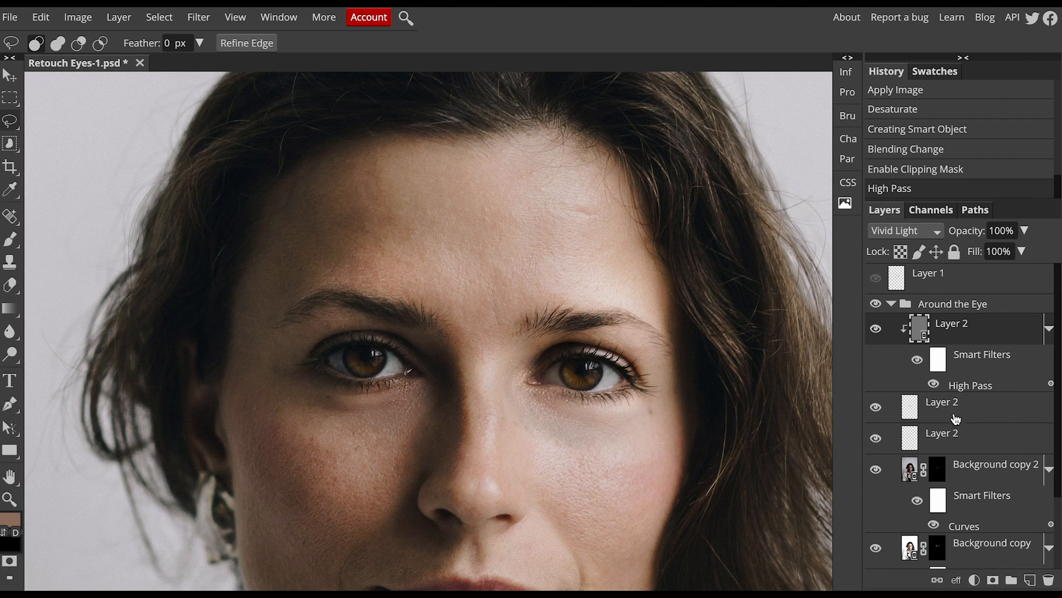
- Select the paint layer directly below the High Pass layer and sample a light skin tone from the cheek for the Brush
click(914, 409)
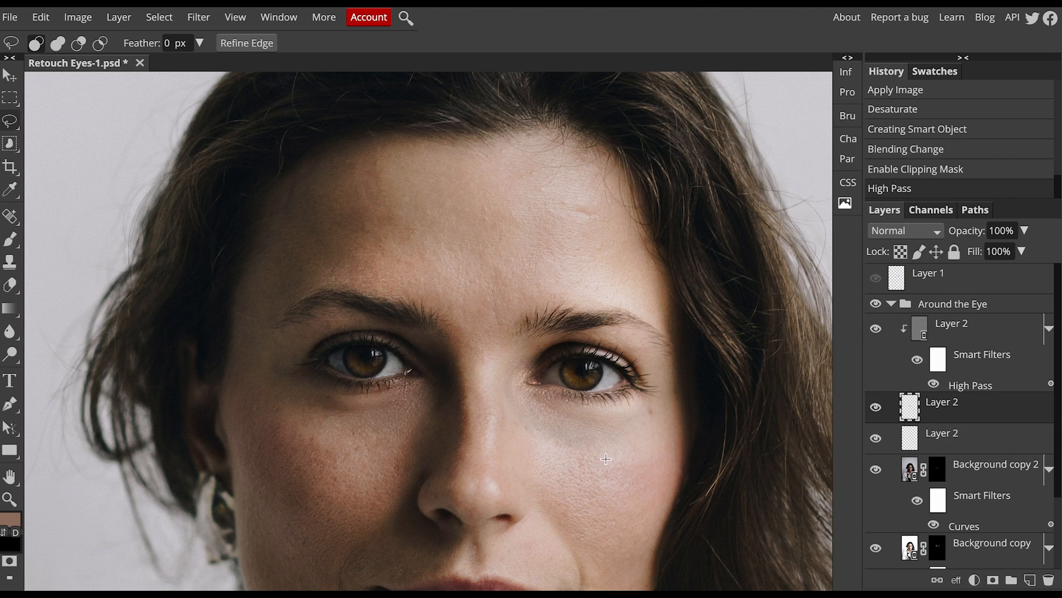
key(b)
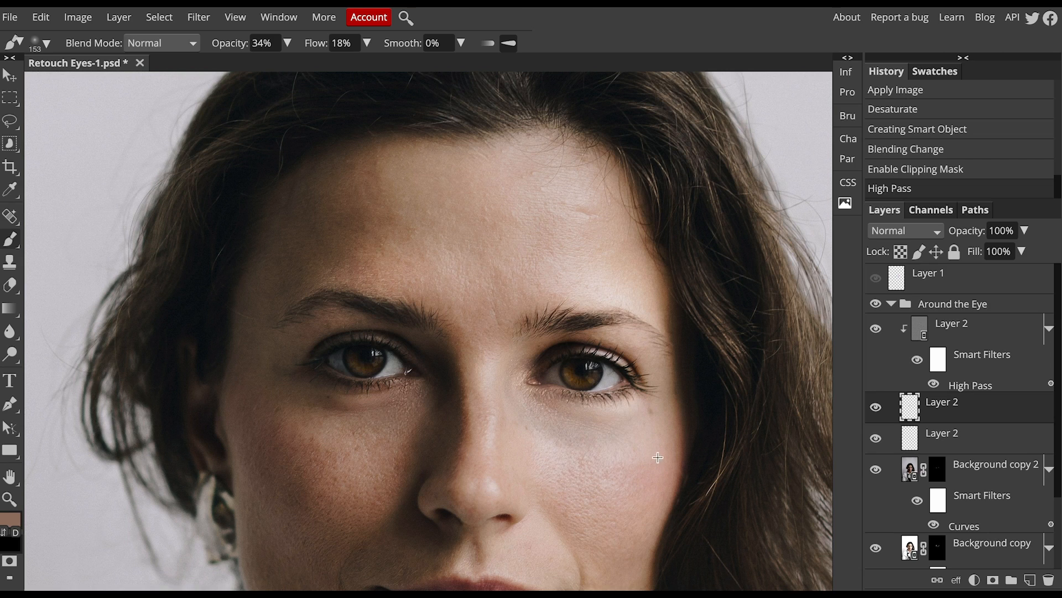
alt+click(556, 462)
- Try to brush the sampled skin tone under the eye, declining to rasterize the smart object
mouse_move(571, 450)
mouse_down()
mouse_move(602, 435)
mouse_move(588, 402)
mouse_move(594, 463)
mouse_move(589, 427)
mouse_move(605, 445)
mouse_move(560, 460)
mouse_up()
click(607, 444)
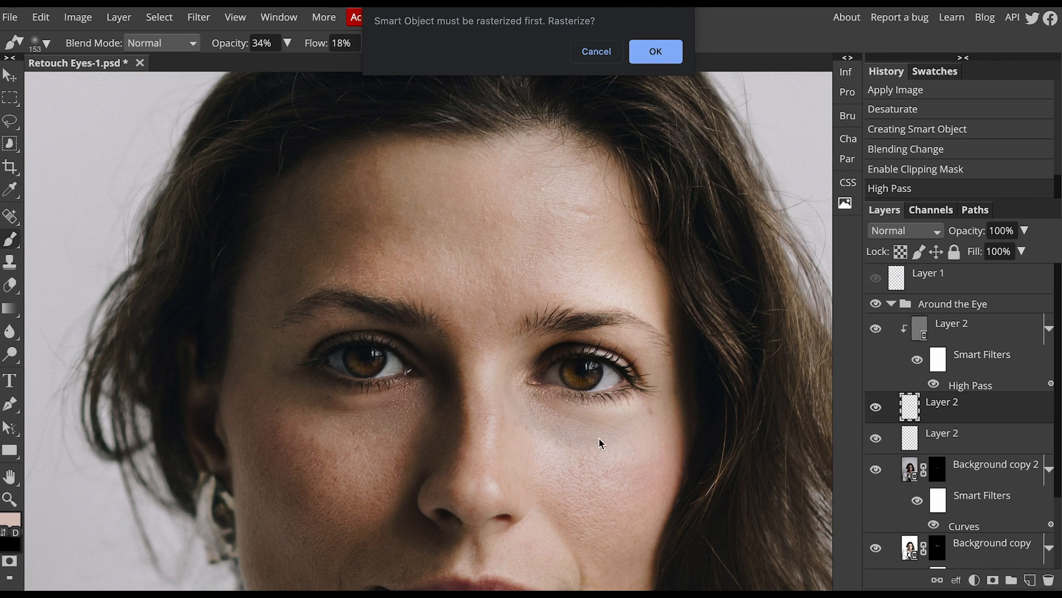
click(876, 332)
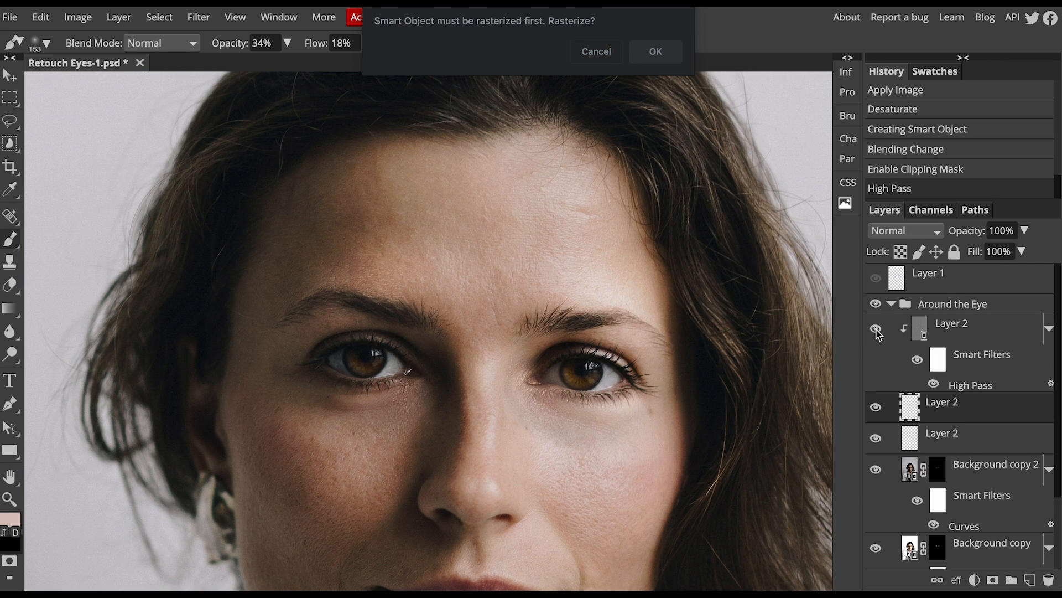
click(598, 55)
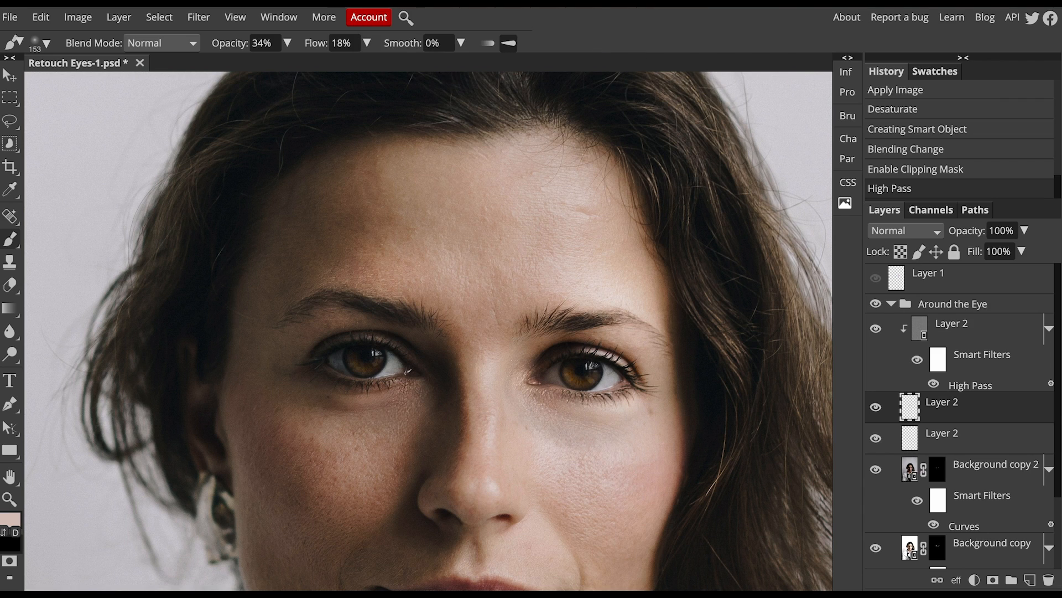
click(876, 332)
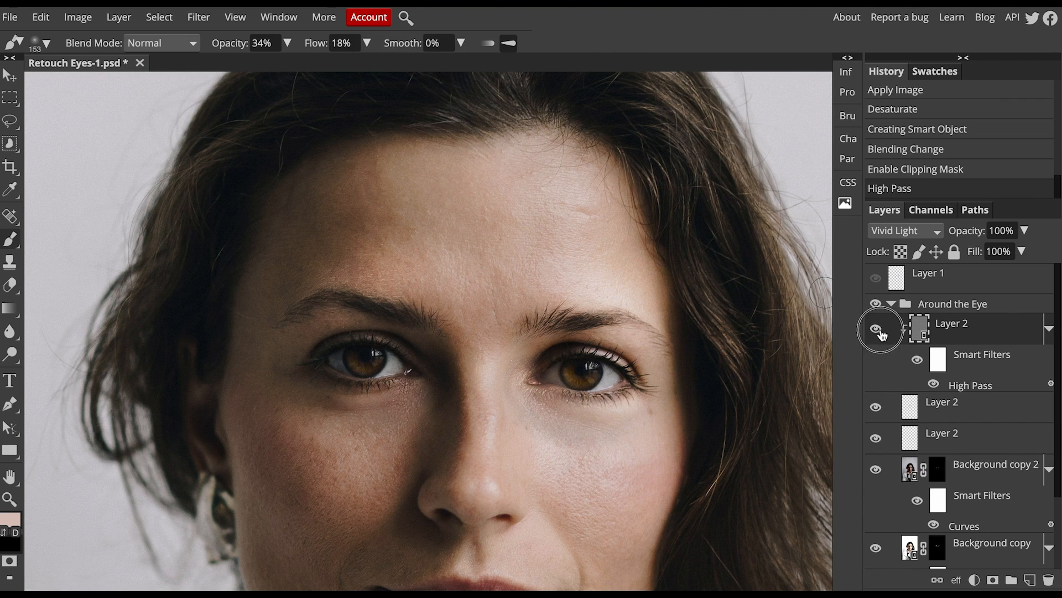
click(601, 442)
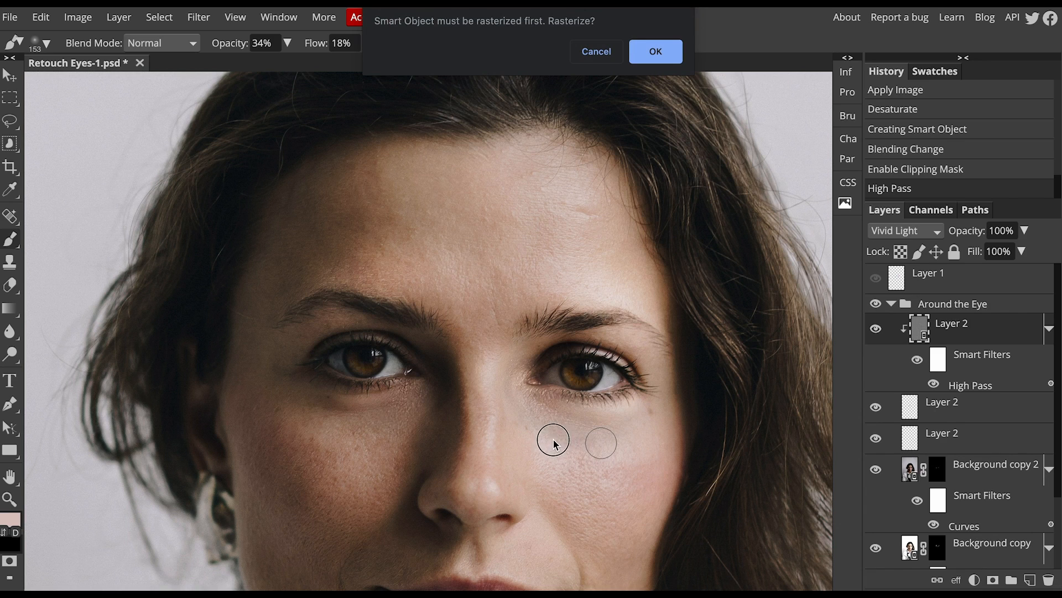
click(598, 53)
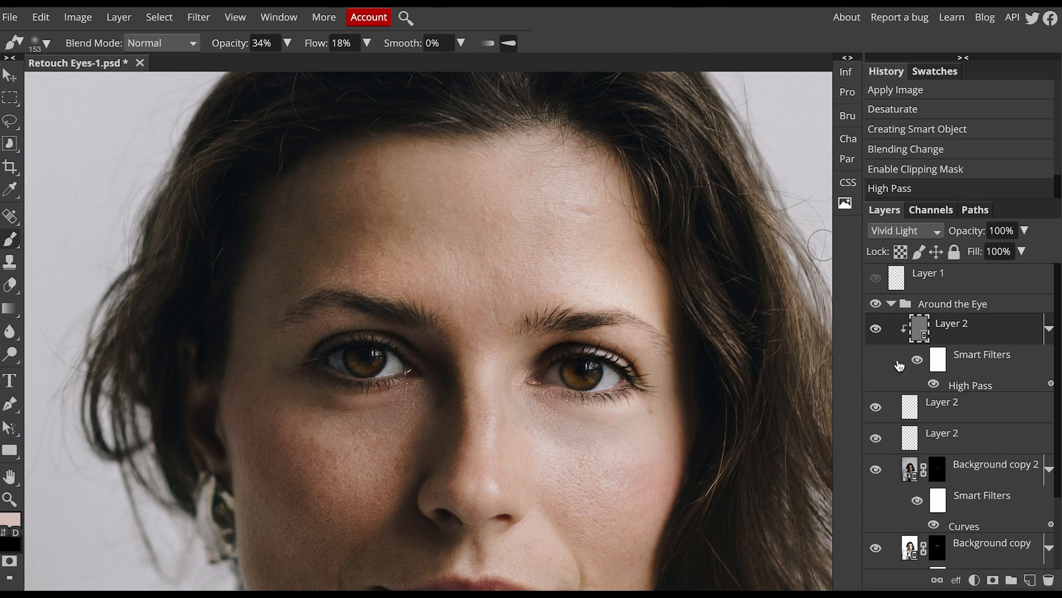
- Brush the sampled skin tone over the under-eye area on the lit side of the face, on the paint layer below the High Pass layer
click(936, 404)
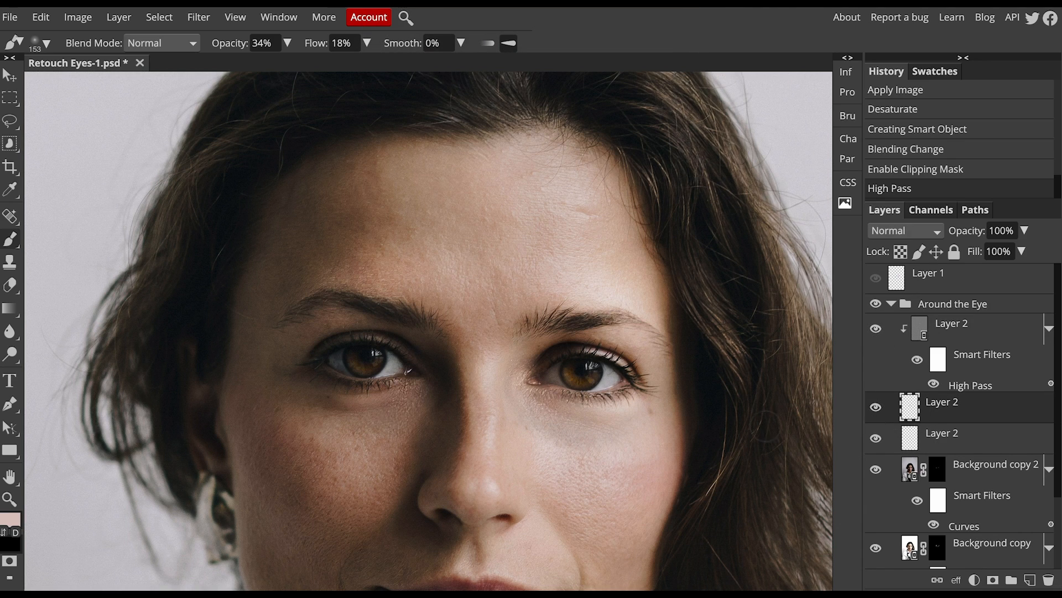
mouse_move(605, 459)
mouse_down()
mouse_move(554, 426)
mouse_move(520, 419)
mouse_move(583, 449)
mouse_move(610, 442)
mouse_move(539, 427)
mouse_move(523, 411)
mouse_move(557, 445)
mouse_move(583, 451)
mouse_move(645, 429)
mouse_up()
drag(552, 432, 536, 420)
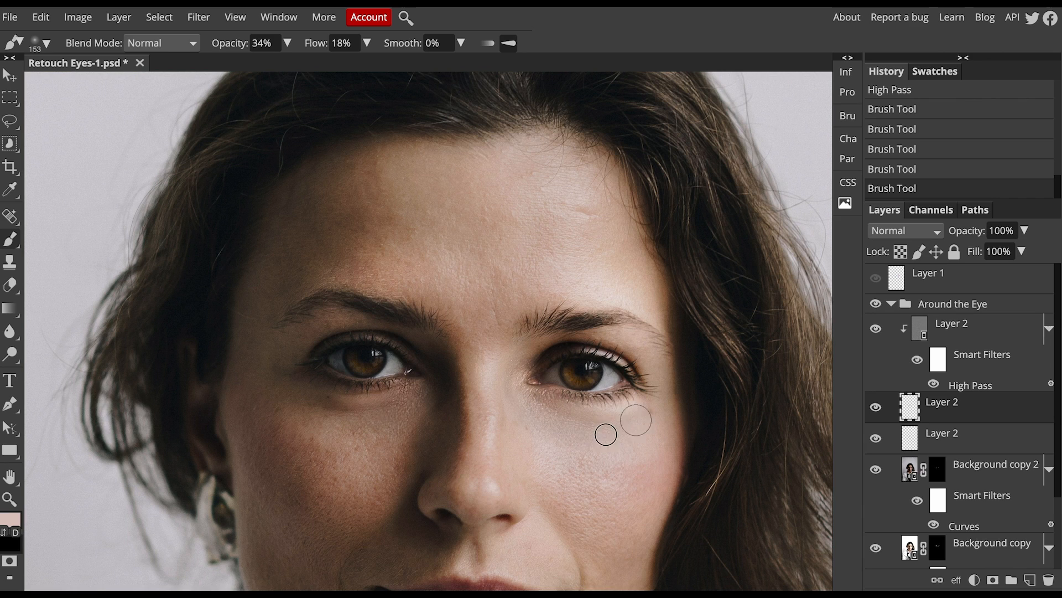
drag(611, 430, 637, 430)
- Collapse the Around the Eye group and toggle its visibility to compare the portrait before and after the retouch
click(891, 304)
click(877, 306)
click(876, 305)
click(874, 306)
click(871, 309)
click(869, 309)
click(870, 308)
click(871, 308)
click(871, 309)
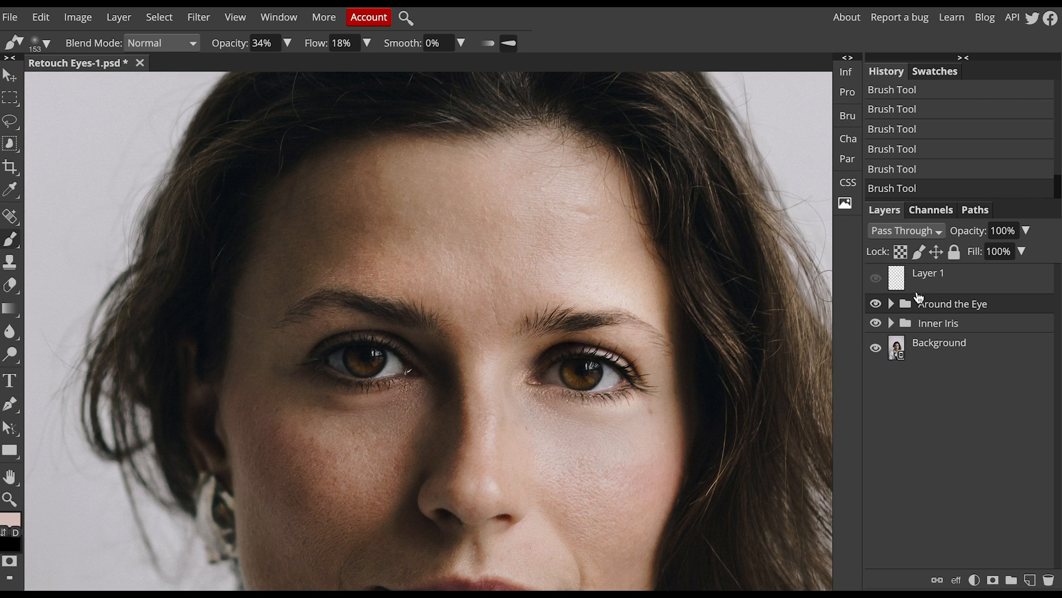
- Add a new layer above the Around the Eye group and fill it with Apply Image using Copy Merged at 100% opacity
click(1031, 579)
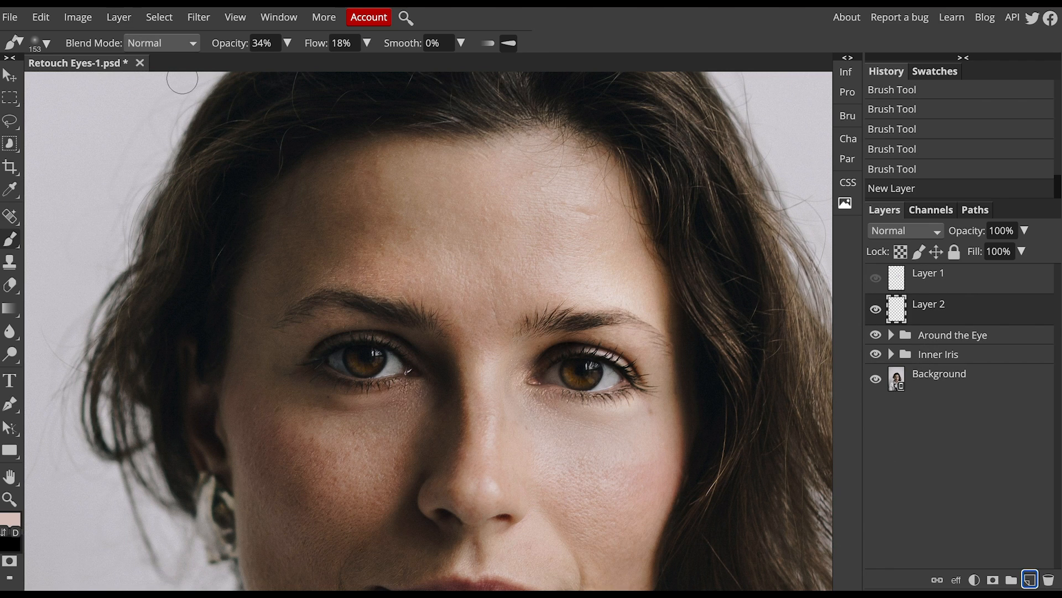
click(80, 17)
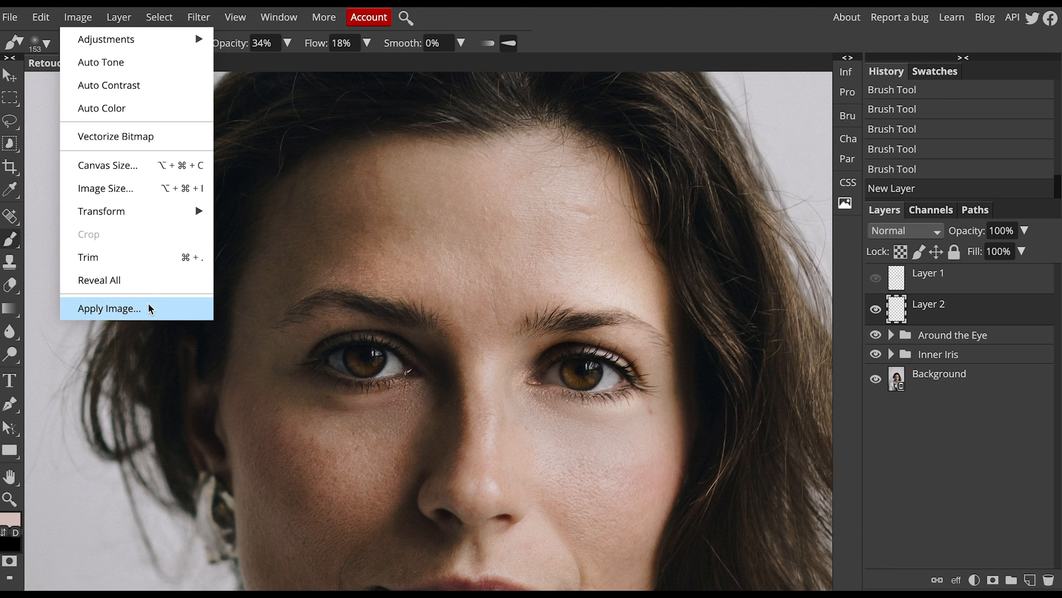
click(125, 302)
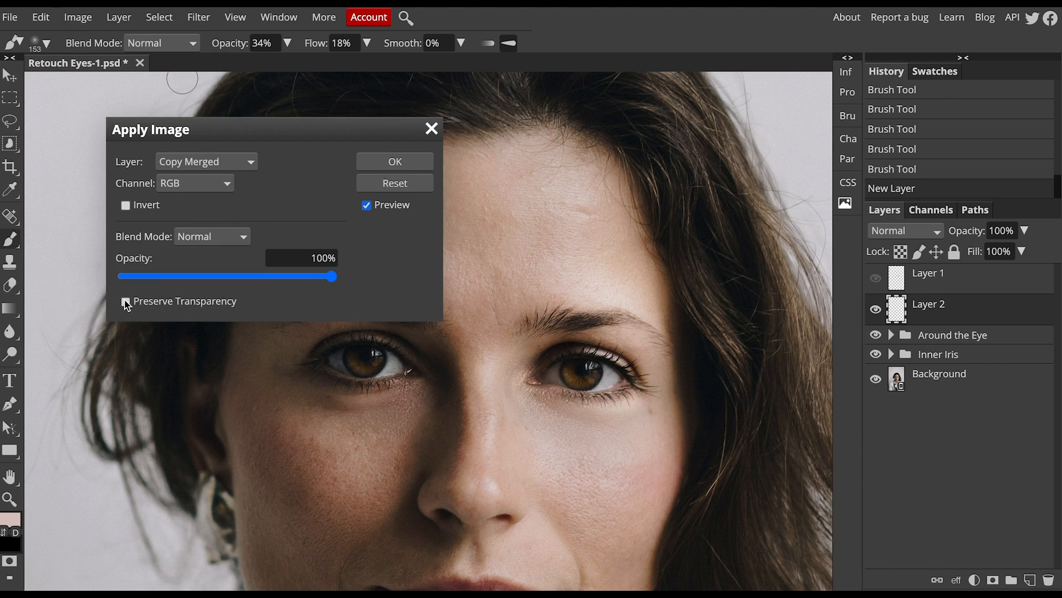
click(393, 162)
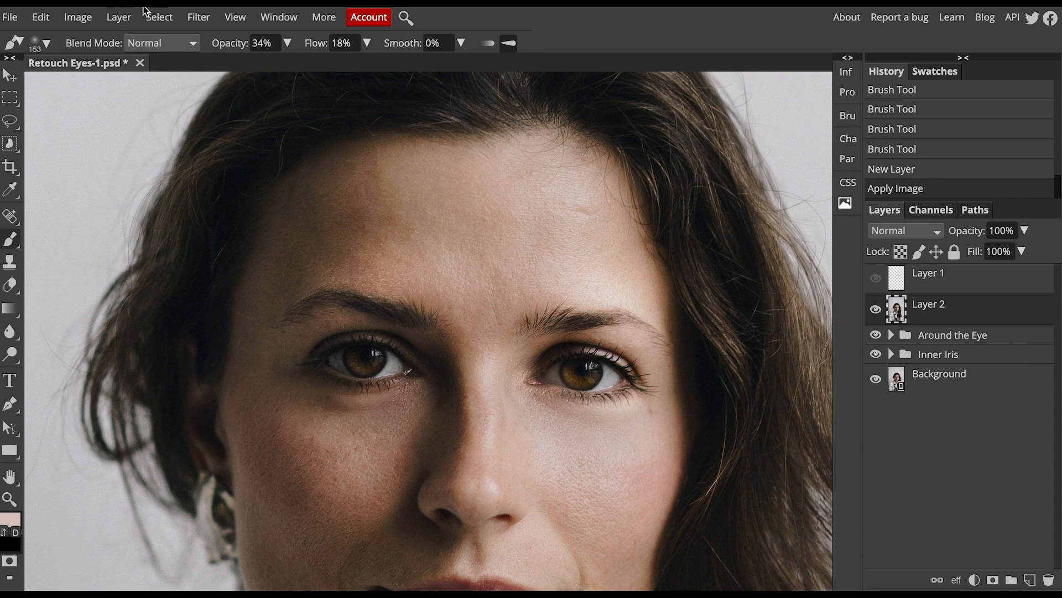
- Desaturate the new merged layer and set its blend mode to Vivid Light
key(ctrl+shift+u)
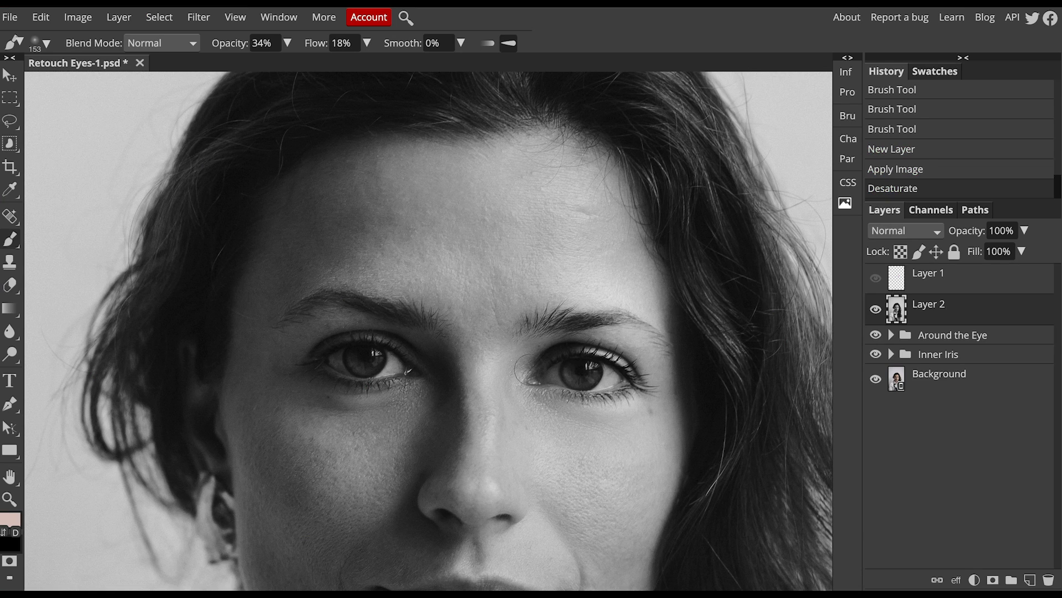
click(888, 230)
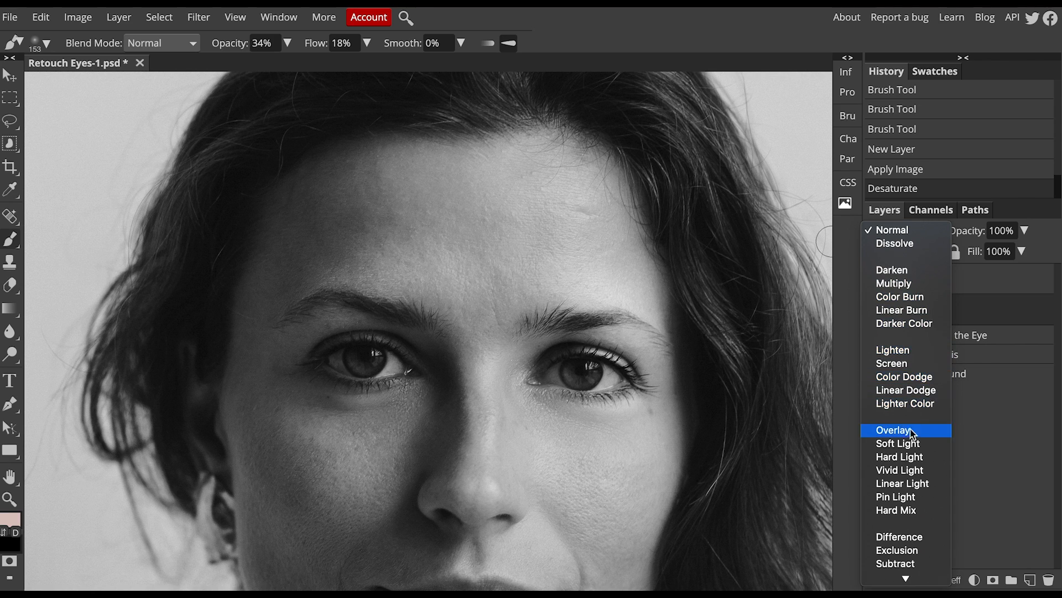
click(902, 470)
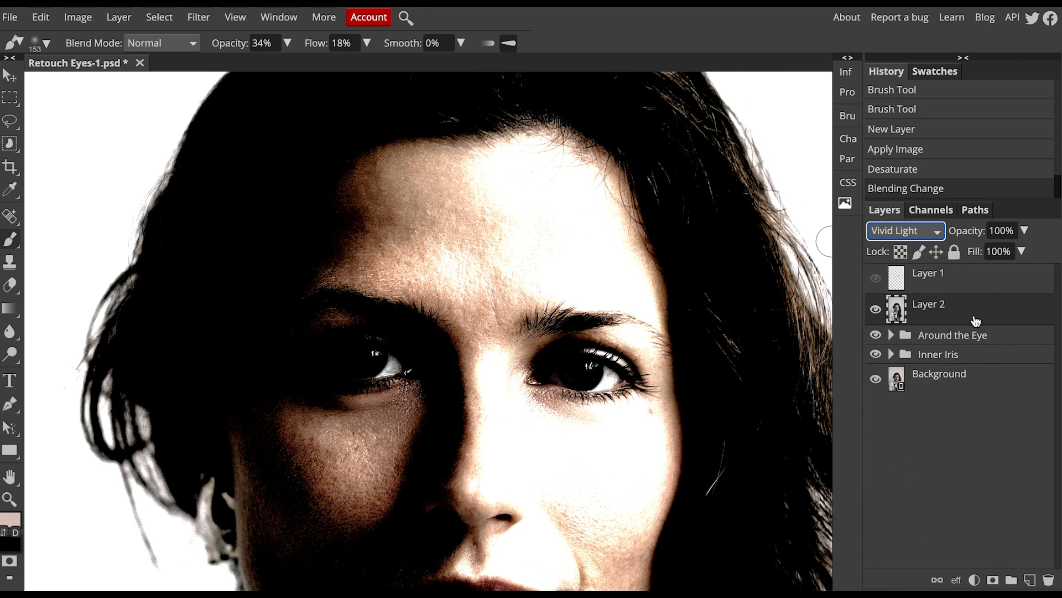
- Convert the desaturated merged layer to a smart object
right_click(978, 320)
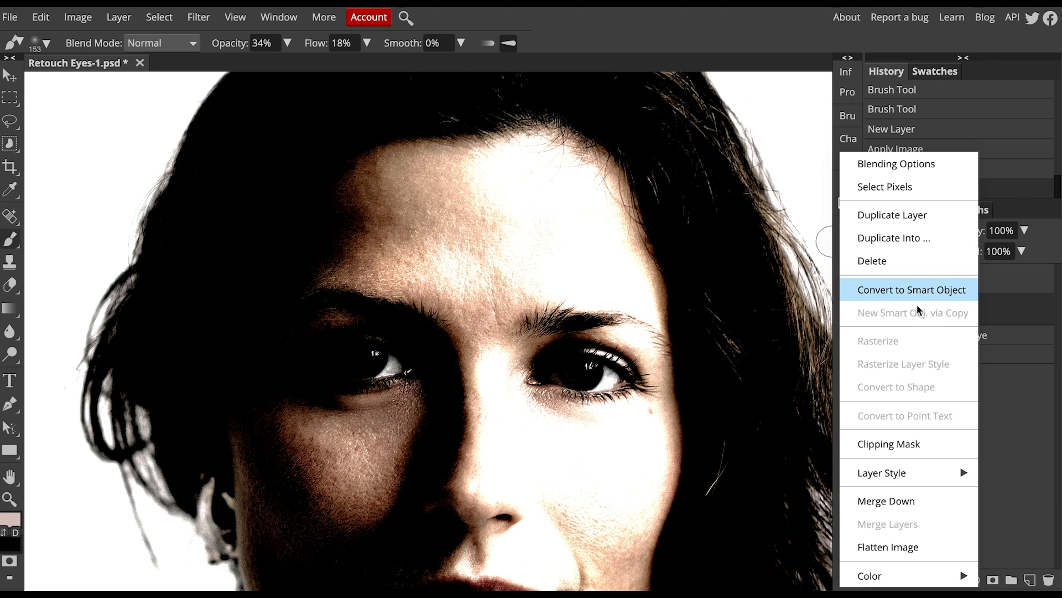
click(889, 302)
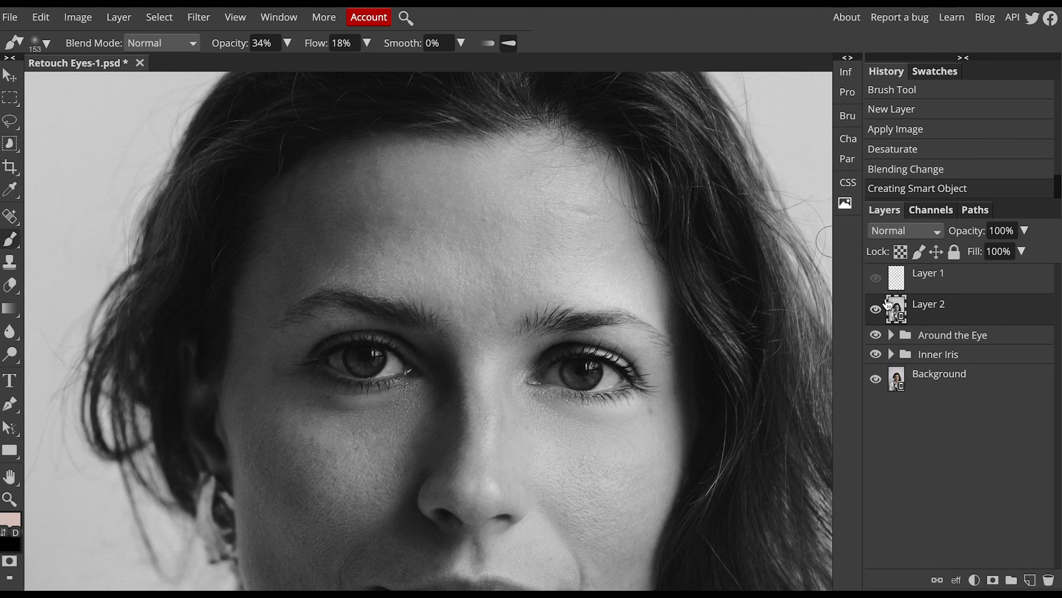
click(198, 22)
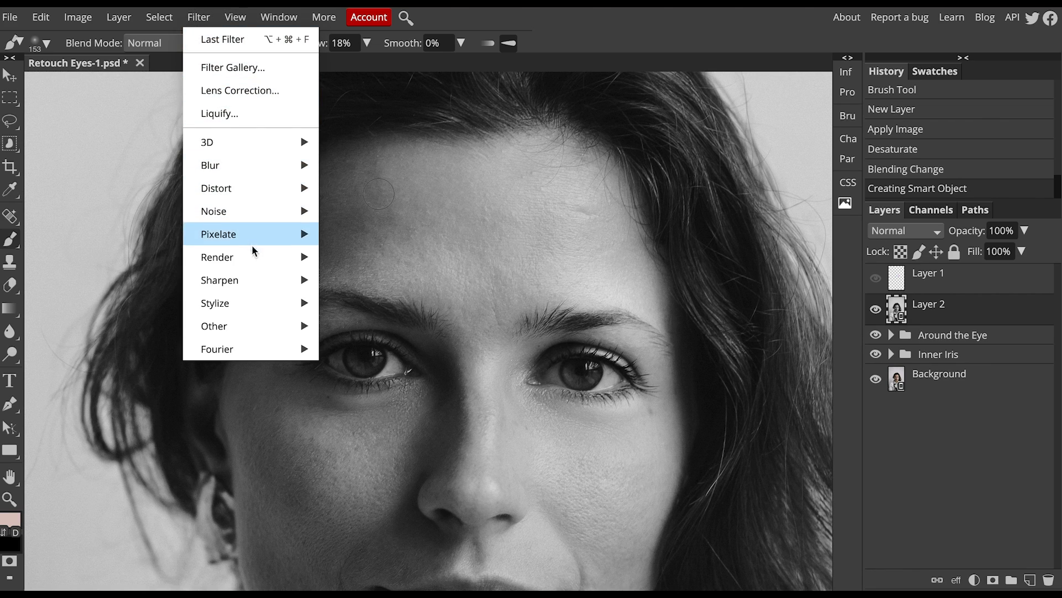
mouse_move(274, 326)
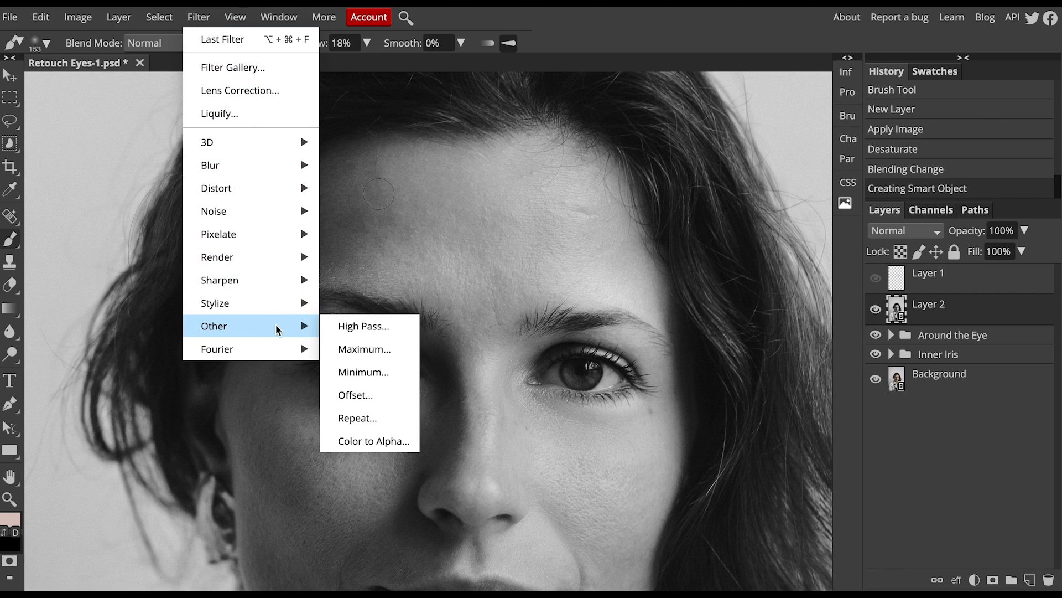
click(352, 321)
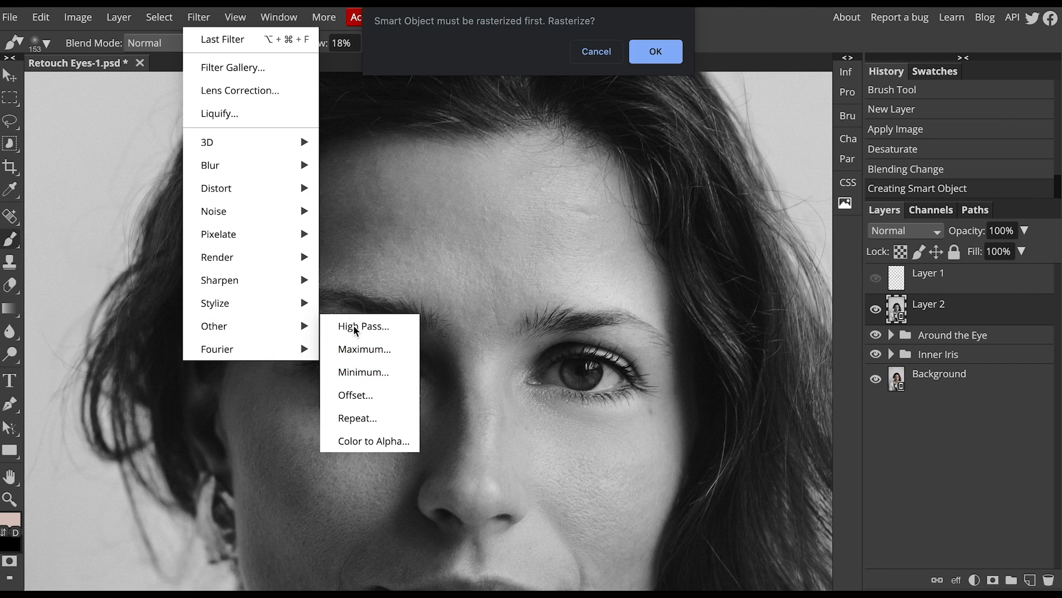
click(589, 54)
- Apply a High Pass smart filter with a 3.0 px radius to the merged layer and set its blend mode to Vivid Light
click(200, 19)
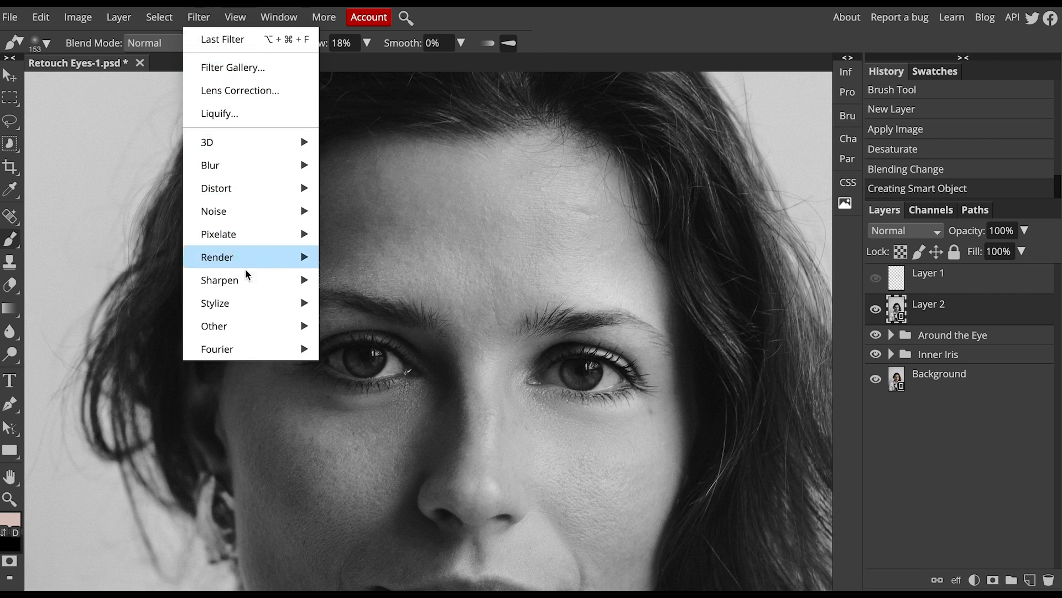
mouse_move(265, 328)
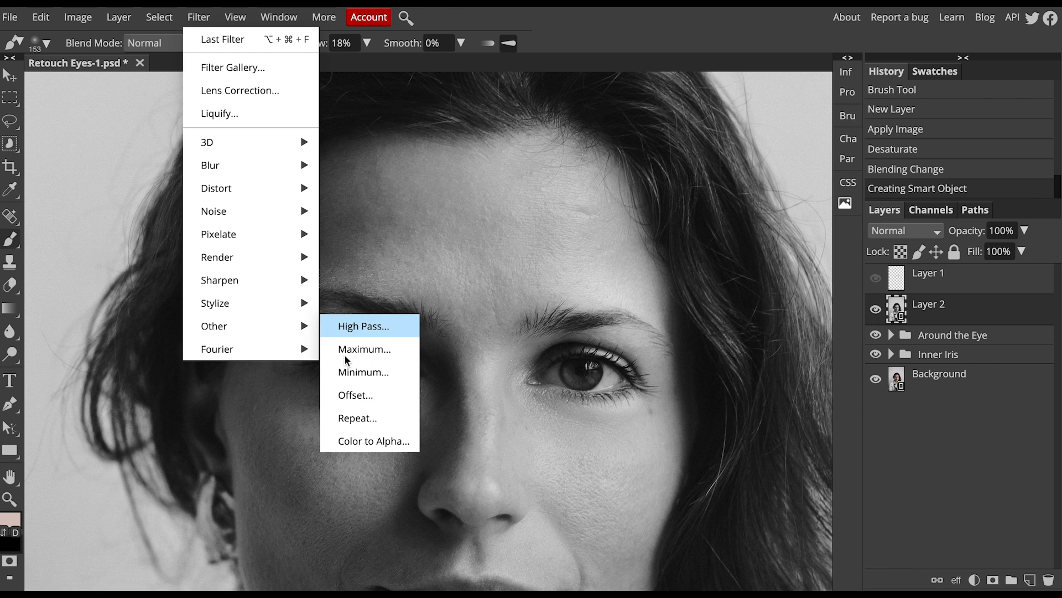
click(363, 326)
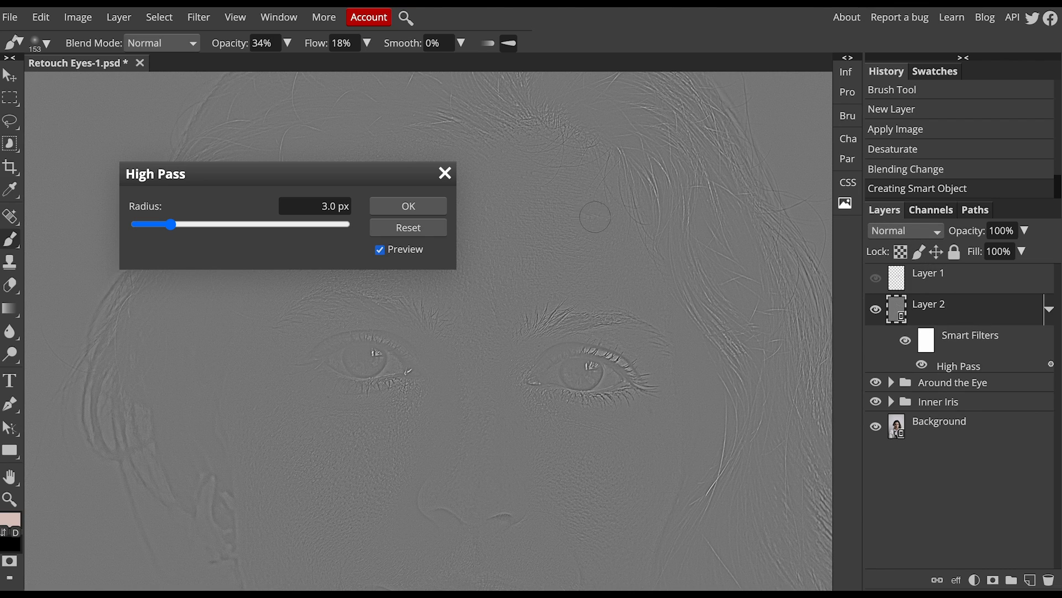
click(416, 209)
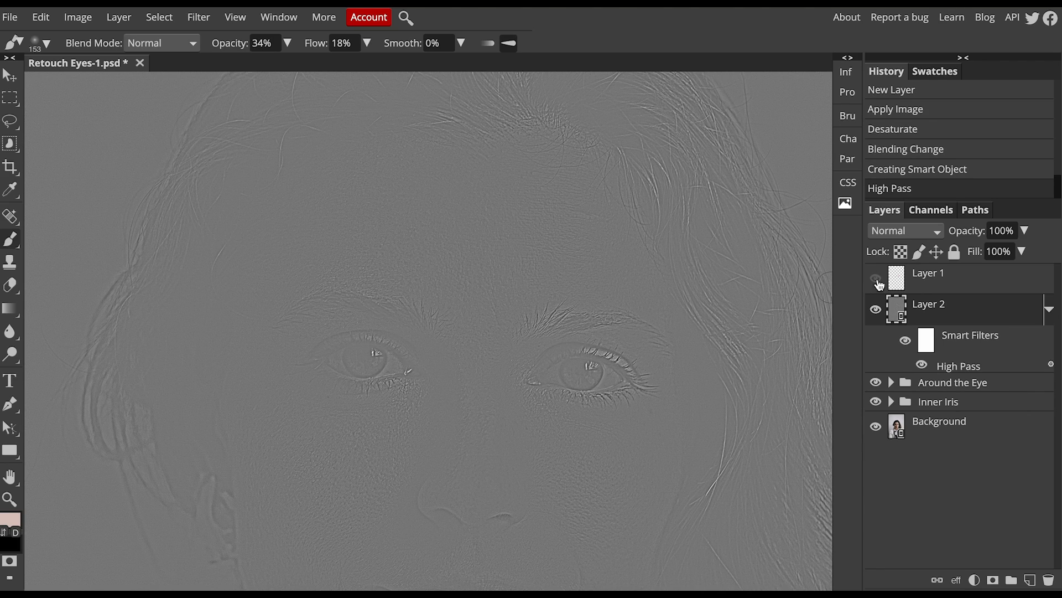
click(911, 233)
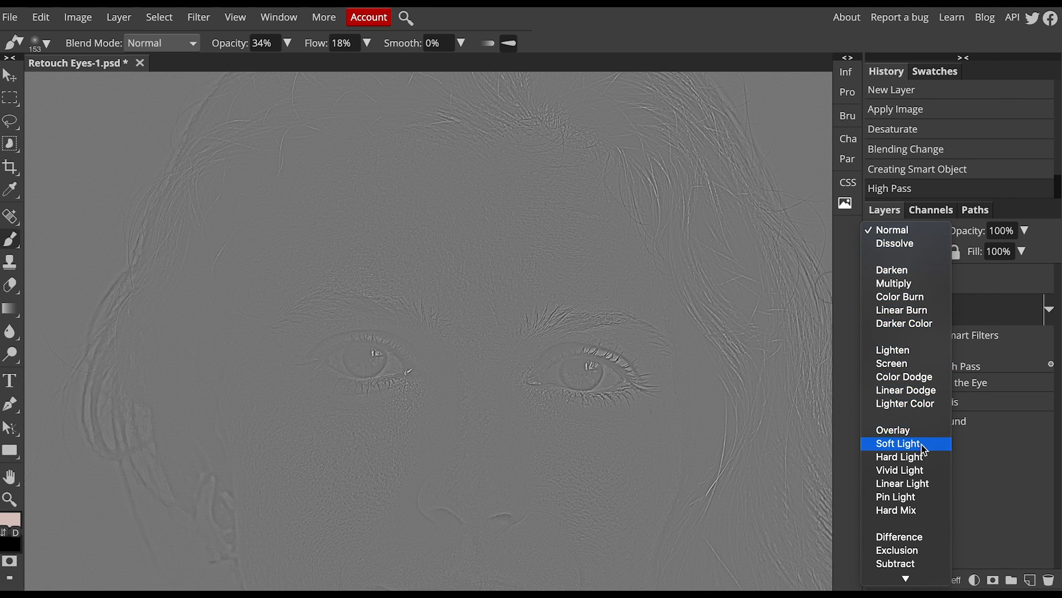
click(910, 469)
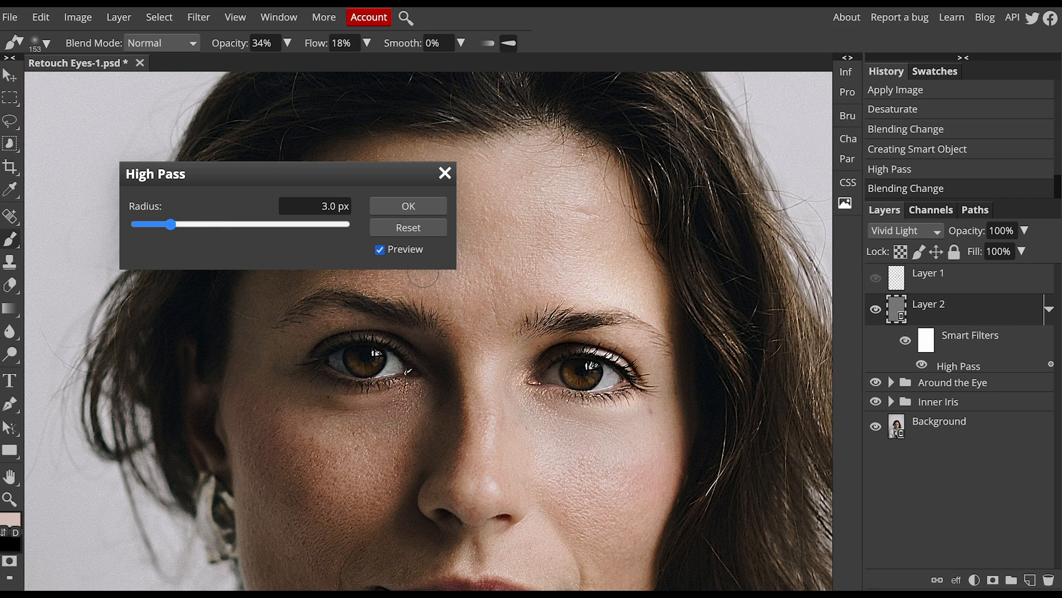
- Set the High Pass smart filter's radius to 8.1 px
drag(170, 224, 176, 224)
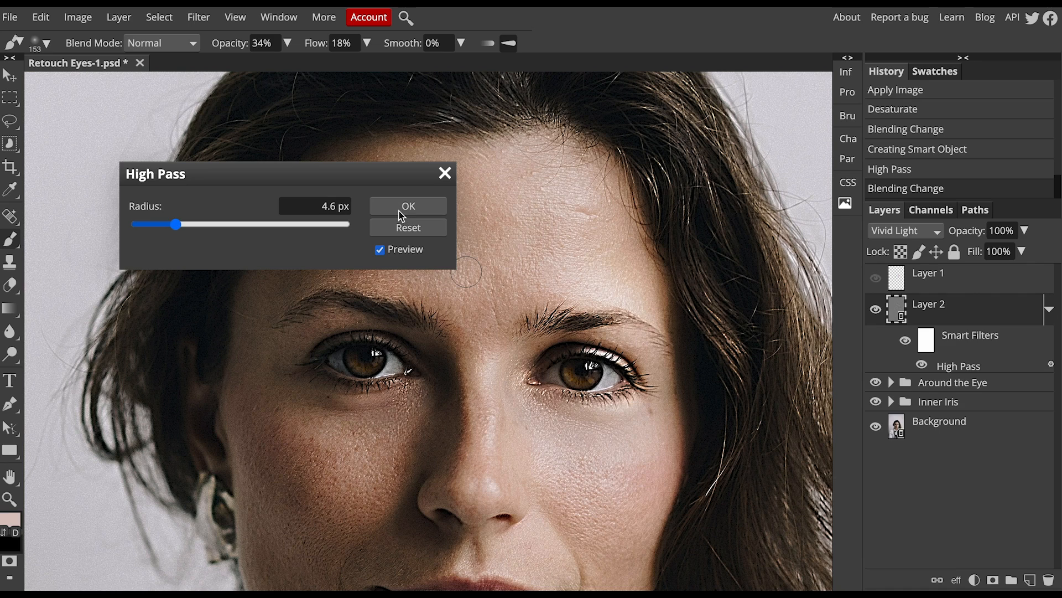
drag(173, 225, 178, 228)
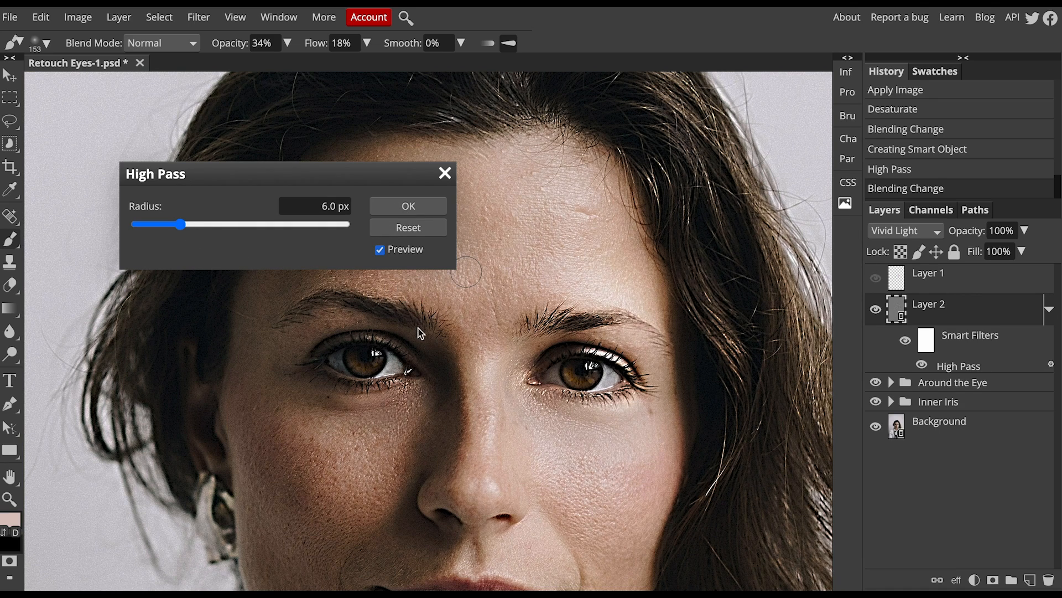
drag(181, 224, 176, 224)
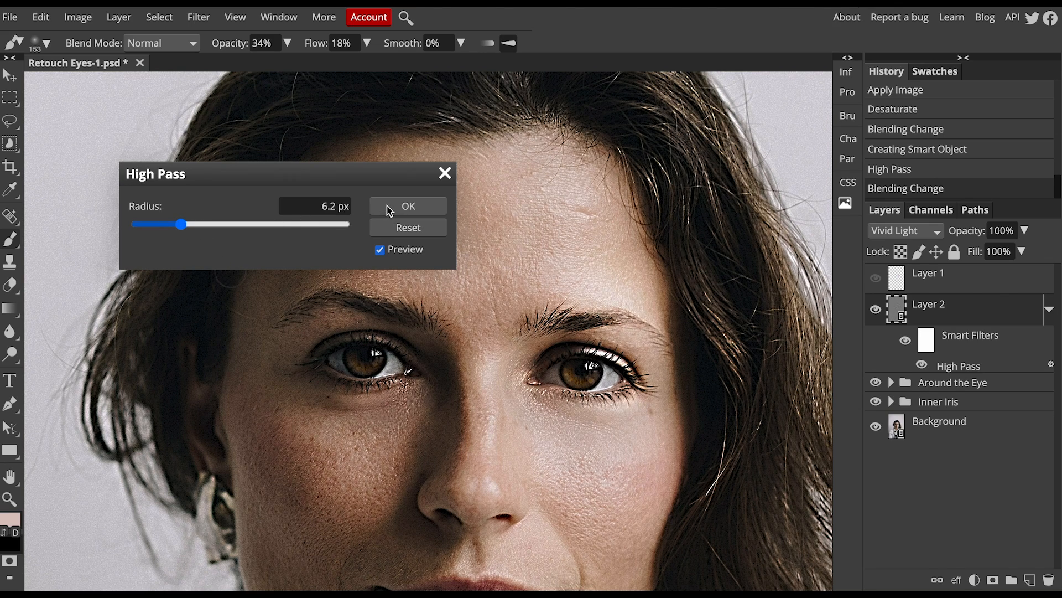
drag(181, 224, 185, 224)
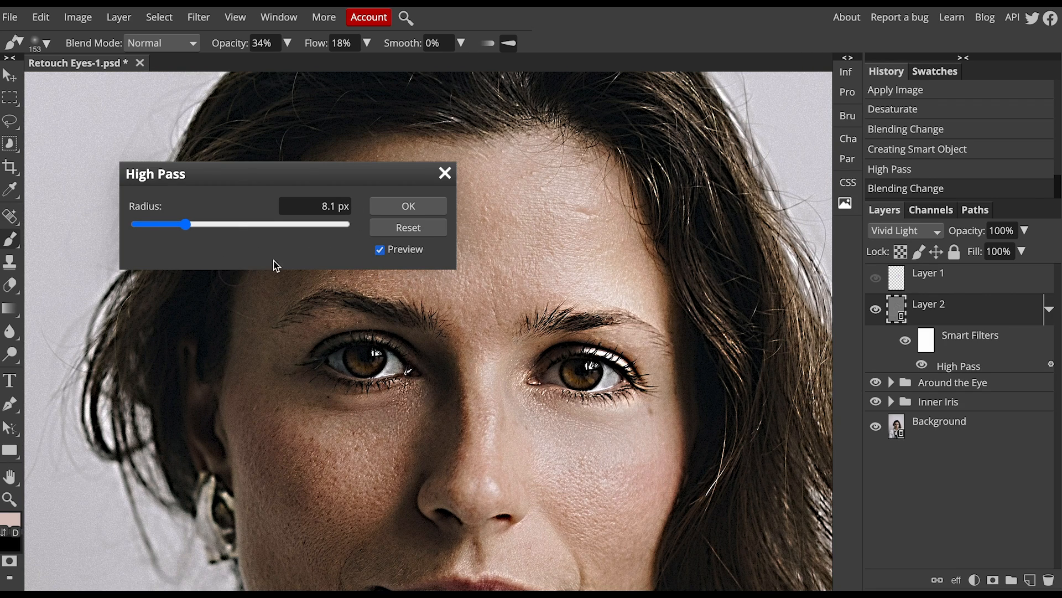
click(393, 206)
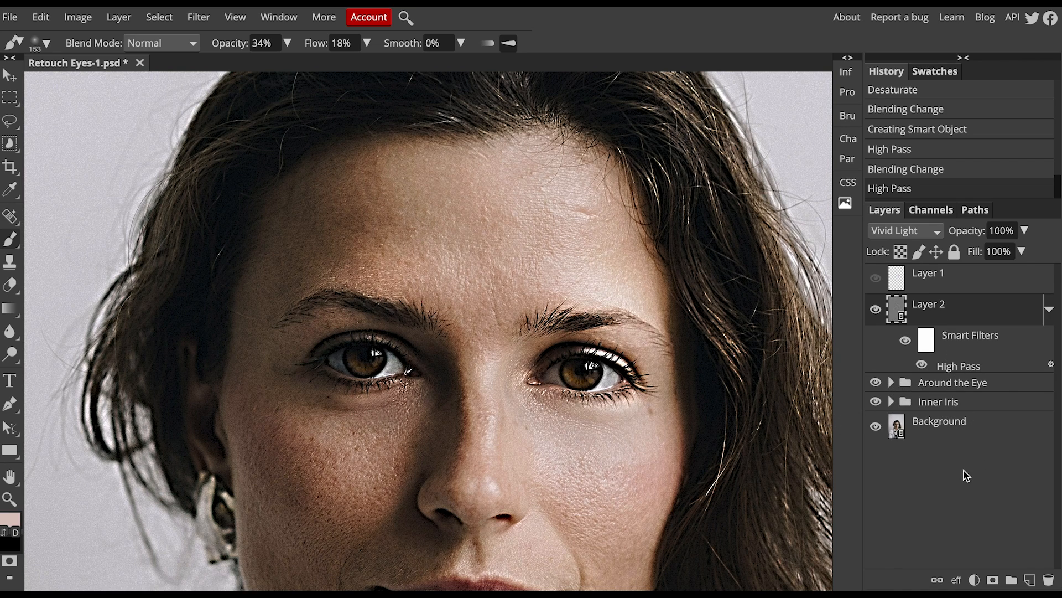
- Add a black mask to the High Pass layer and set the Pencil tool to 49 px for painting the lit-side eye
click(993, 580)
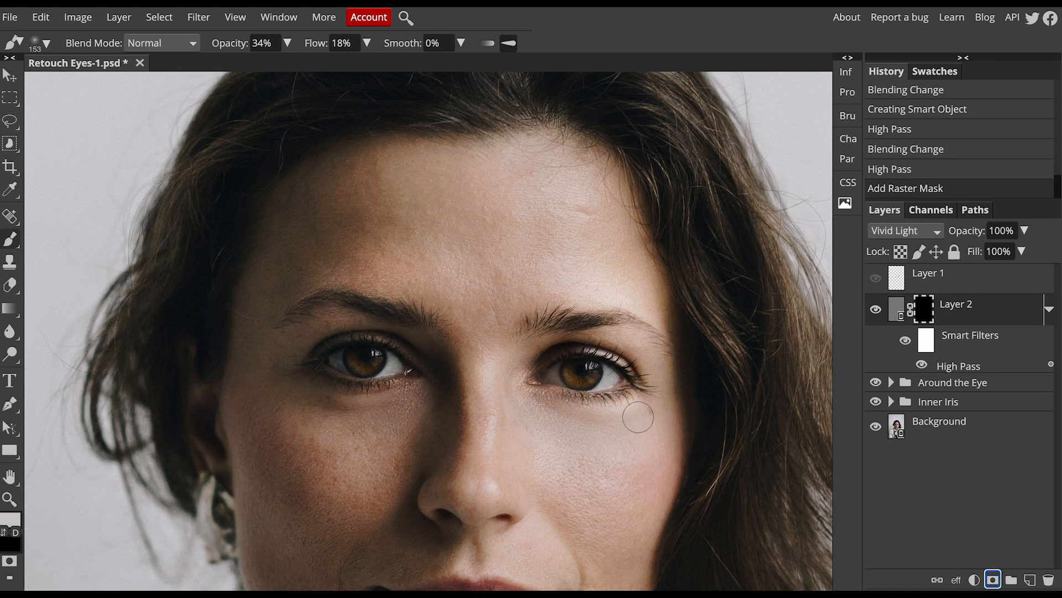
scroll(590, 376, up, 5)
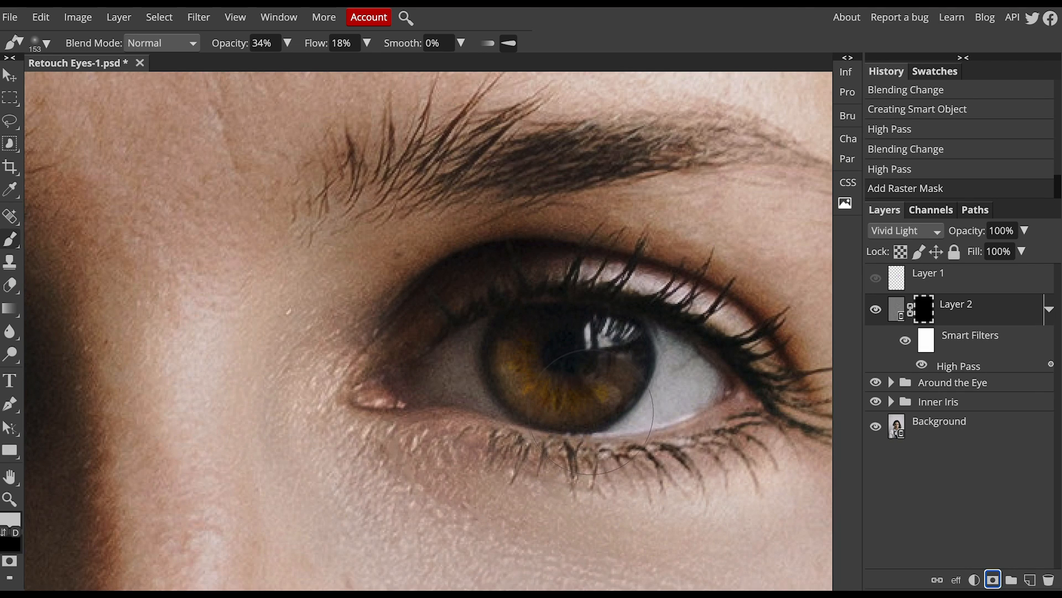
key(shift+b)
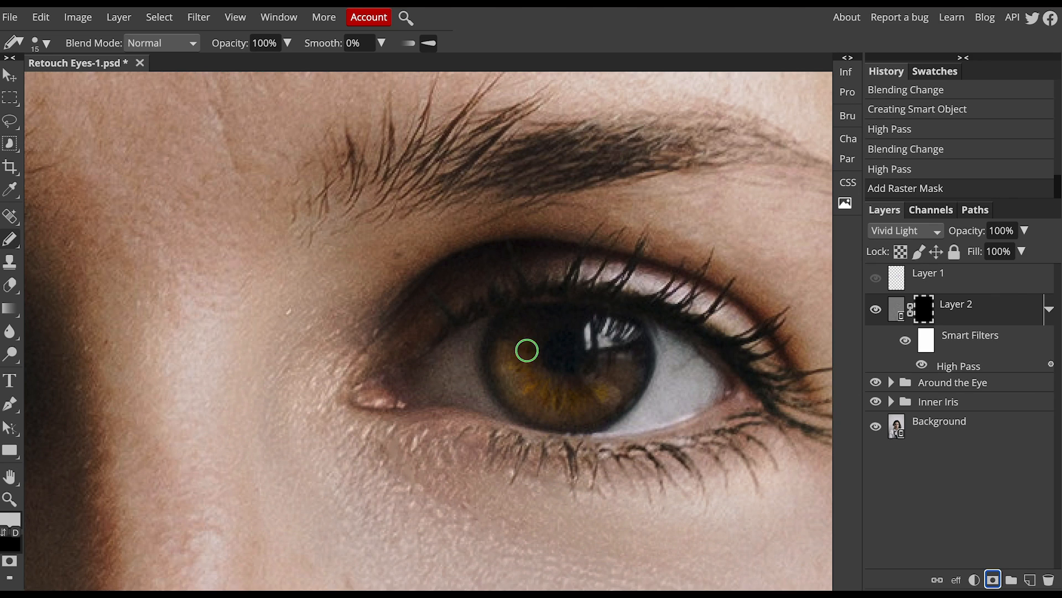
right_click(525, 351)
drag(581, 391, 603, 393)
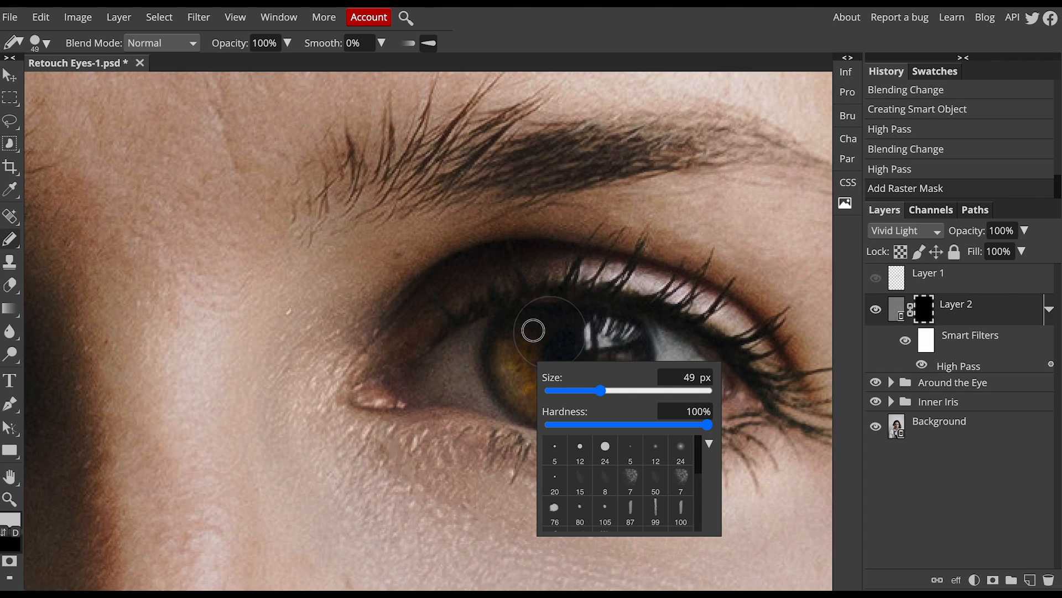
- Try a Pencil stroke across the iris edge on the mask, undo it, and paint inside the iris instead
mouse_move(486, 348)
mouse_down()
mouse_move(463, 356)
mouse_move(454, 389)
mouse_move(467, 398)
mouse_move(512, 380)
mouse_up()
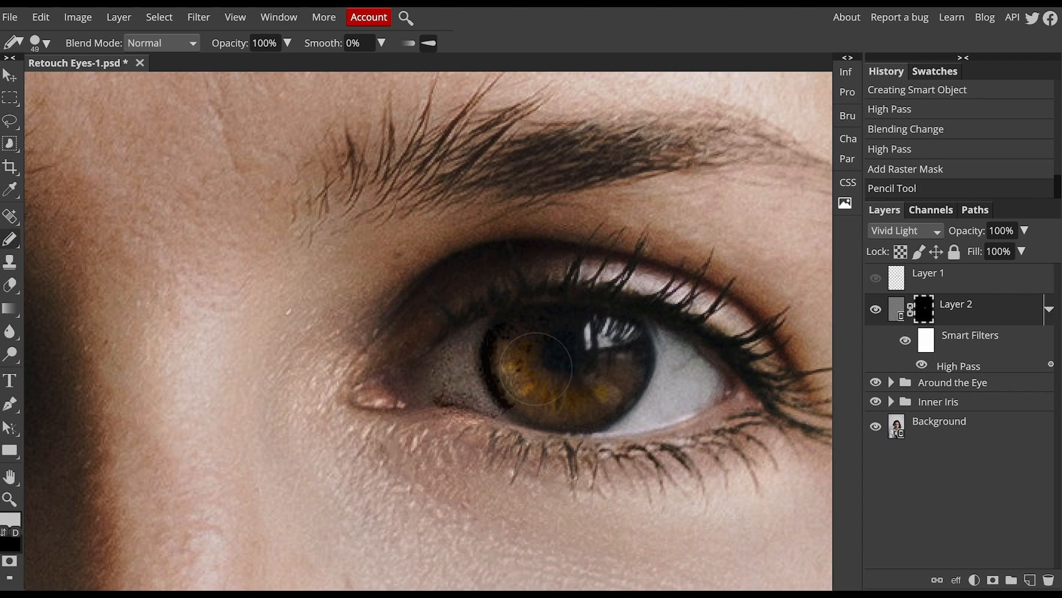
key(ctrl+z)
mouse_move(539, 343)
mouse_down()
mouse_move(520, 363)
mouse_move(546, 388)
mouse_up()
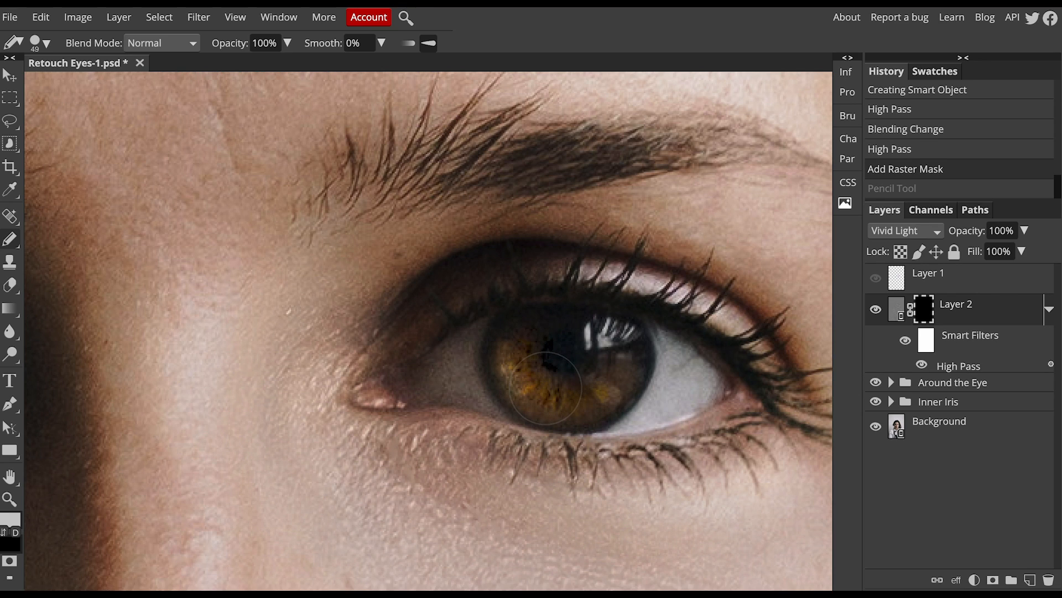
- Set the Pencil to 0% hardness and 61 px, and paint on the mask around the iris to reveal the sharpening
right_click(559, 372)
drag(599, 436, 565, 435)
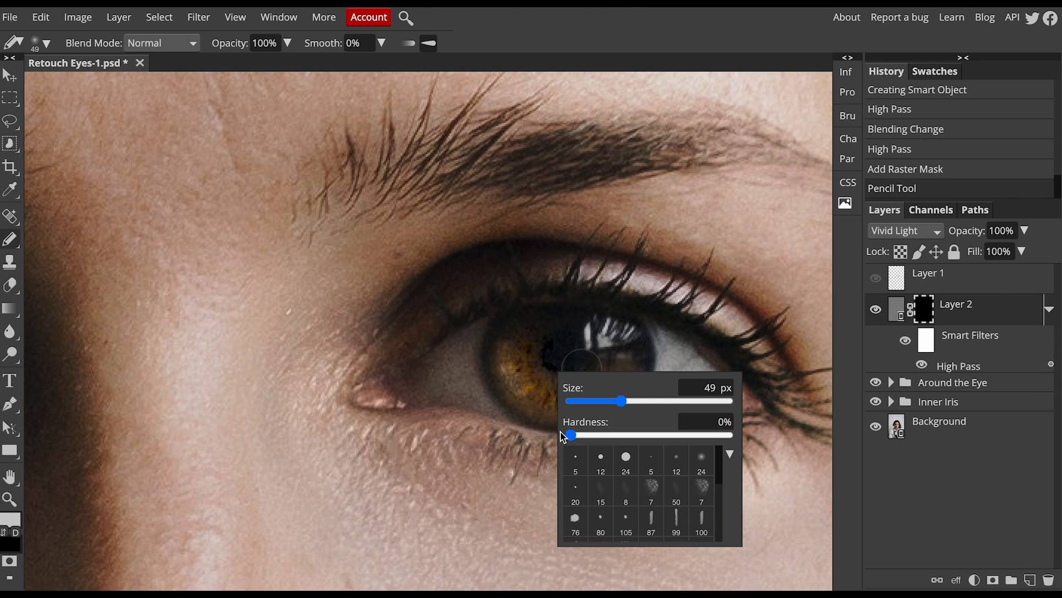
click(603, 400)
click(627, 401)
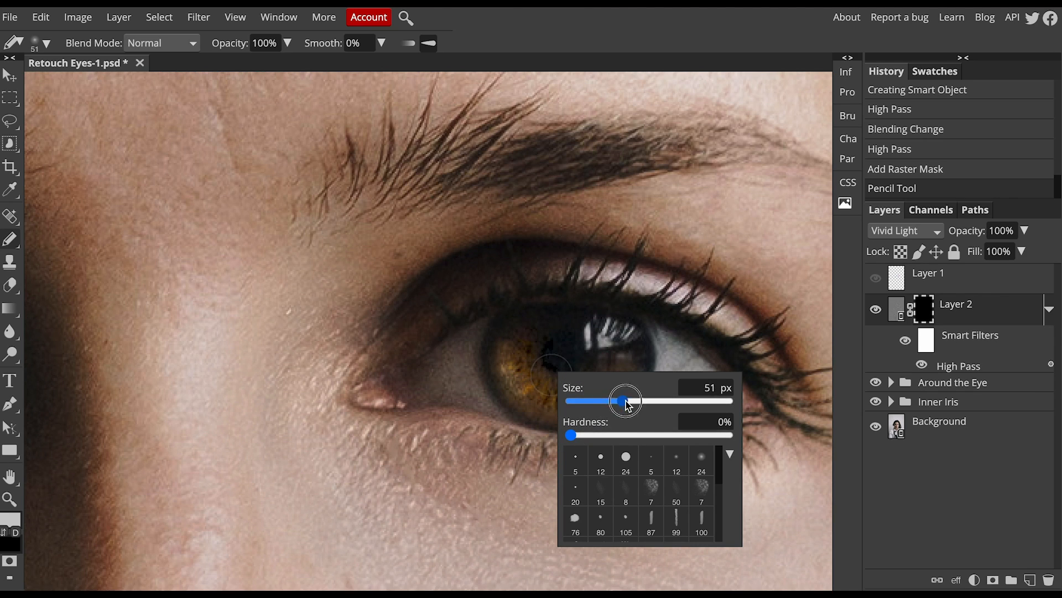
click(519, 345)
mouse_move(519, 346)
mouse_down()
mouse_move(513, 367)
mouse_move(517, 391)
mouse_move(555, 420)
mouse_move(589, 414)
mouse_move(620, 341)
mouse_move(629, 352)
mouse_move(633, 367)
mouse_move(610, 396)
mouse_move(576, 405)
mouse_move(527, 383)
mouse_move(513, 359)
mouse_move(517, 335)
mouse_move(508, 340)
mouse_move(502, 371)
mouse_move(518, 398)
mouse_move(542, 408)
mouse_move(589, 387)
mouse_up()
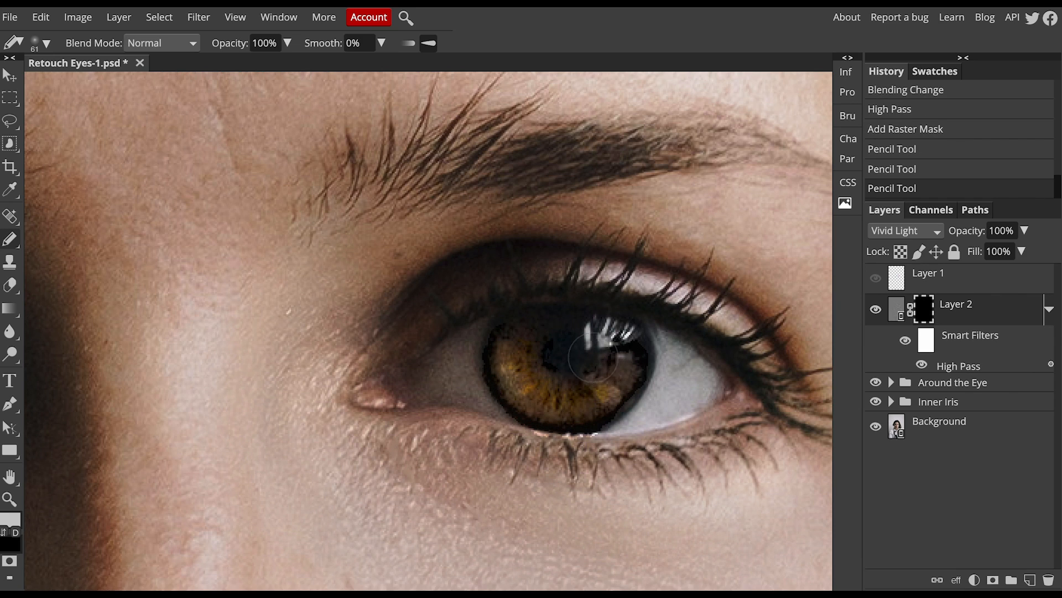
- Paint on the mask with the Pencil along the upper lash line, the lower lashes and several individual upper lashes
mouse_move(606, 278)
mouse_down()
mouse_move(610, 290)
mouse_move(488, 308)
mouse_move(465, 332)
mouse_up()
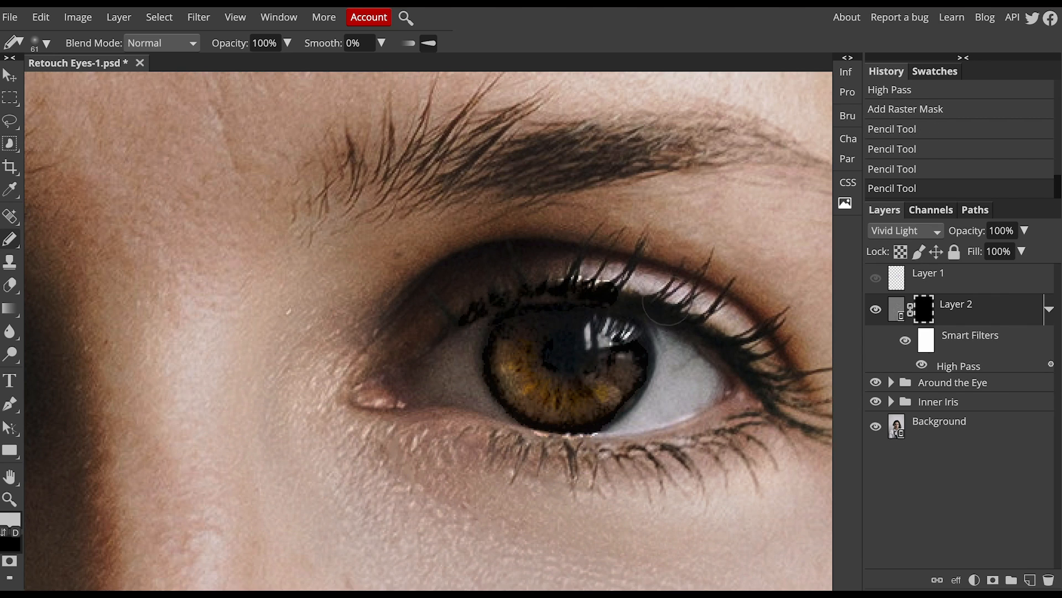
mouse_move(607, 301)
mouse_down()
mouse_move(683, 325)
mouse_move(716, 355)
mouse_up()
drag(727, 367, 744, 390)
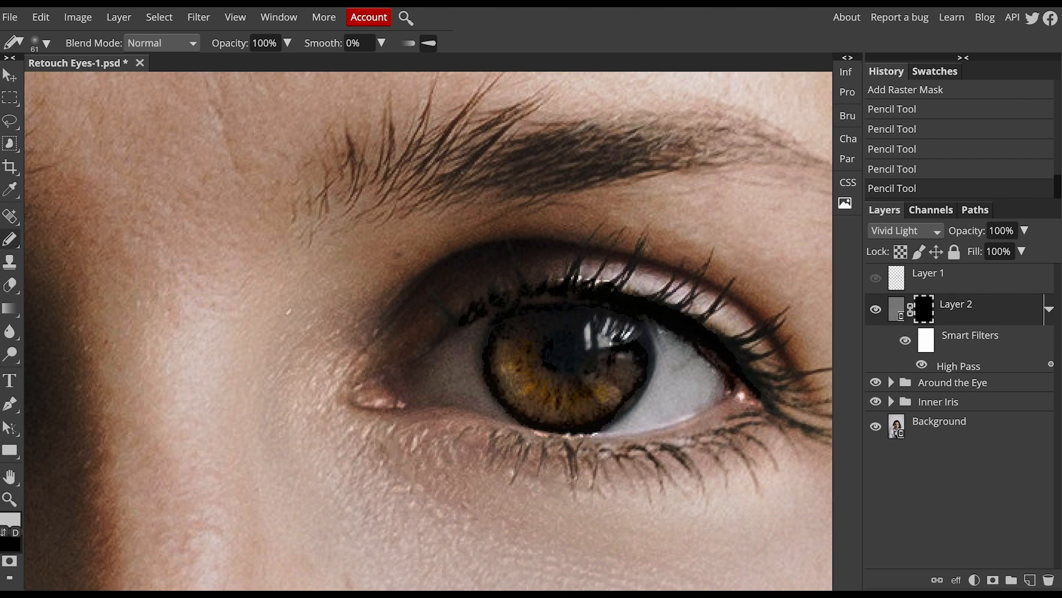
mouse_move(756, 426)
mouse_down()
mouse_move(621, 460)
mouse_move(500, 443)
mouse_move(525, 446)
mouse_up()
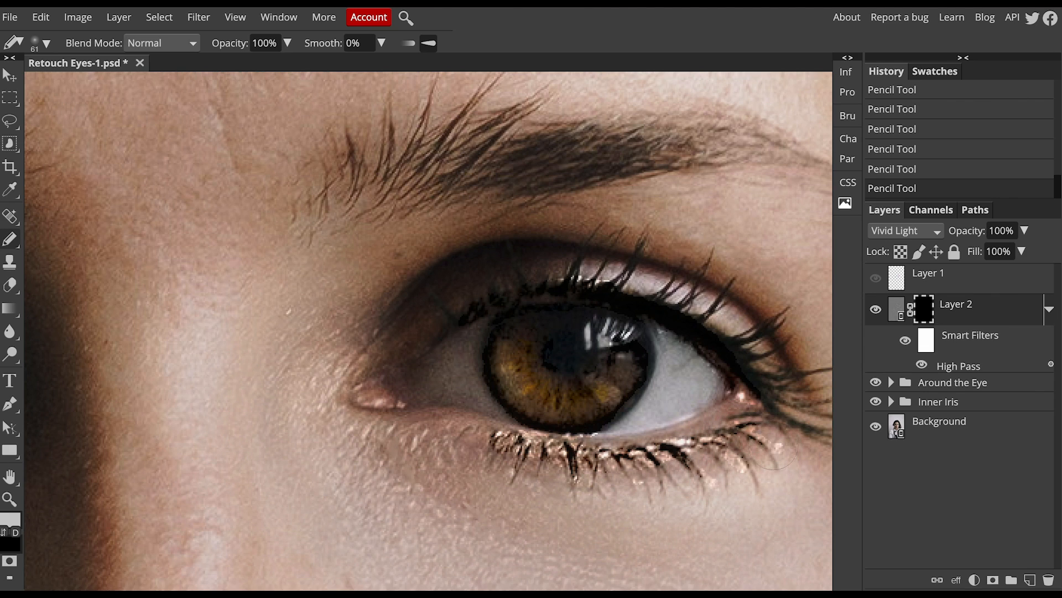
drag(560, 281, 599, 234)
drag(626, 298, 646, 239)
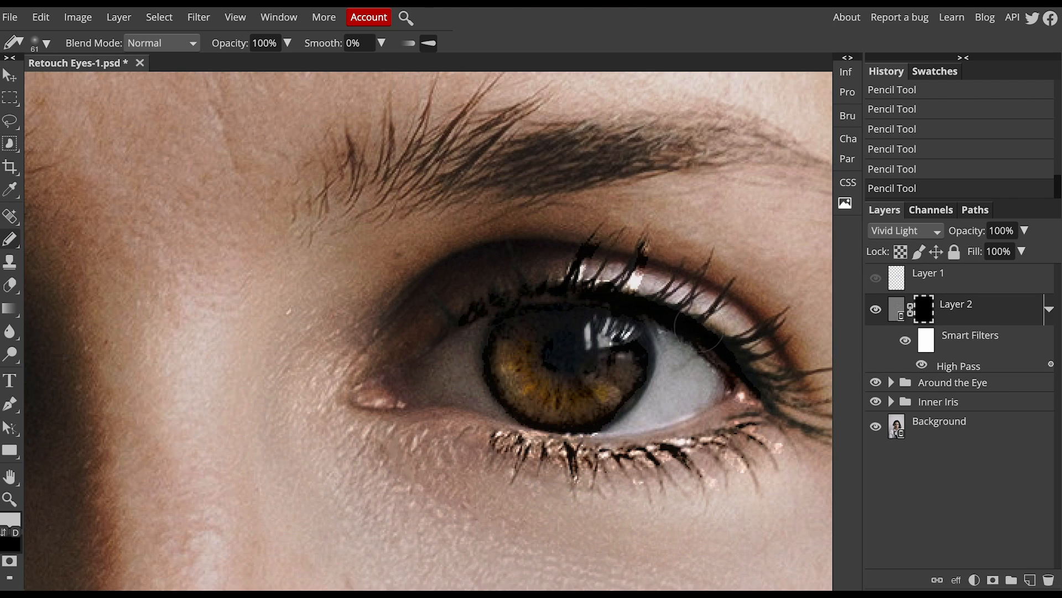
mouse_move(674, 314)
mouse_down()
mouse_move(696, 285)
mouse_move(713, 283)
mouse_up()
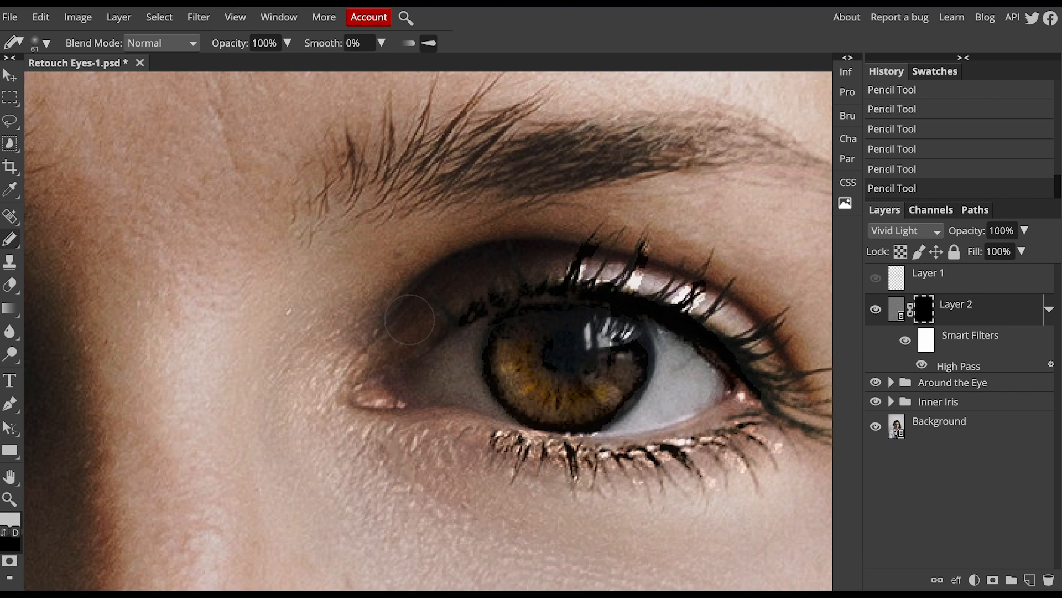
- Undo the Pencil strokes on the lashes and the last stroke around the iris
key(ctrl+z)
key(ctrl+z)
key(ctrl+z)
key(ctrl+z)
key(ctrl+z)
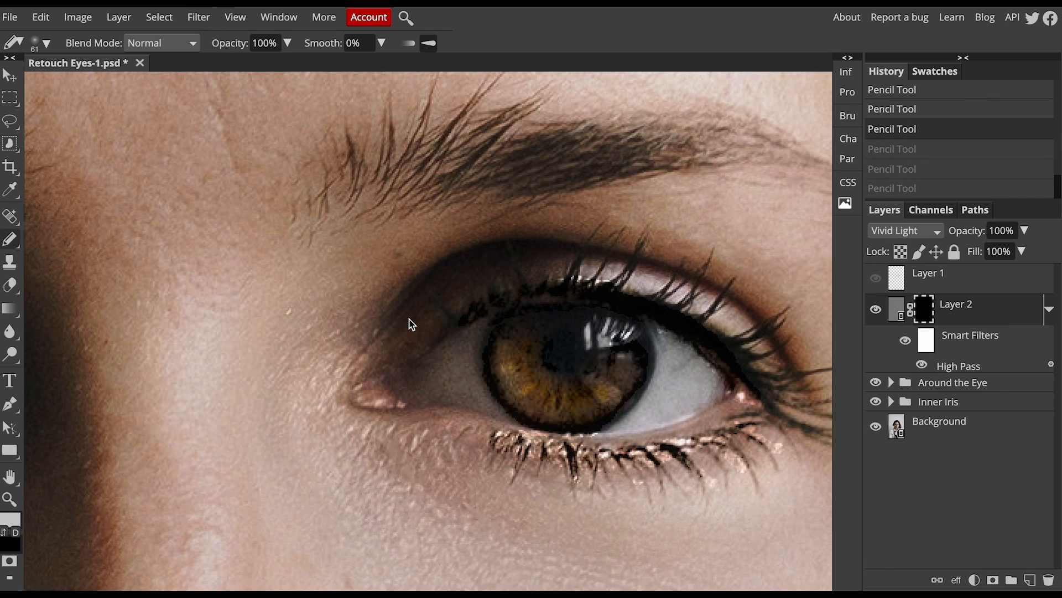
key(ctrl+z)
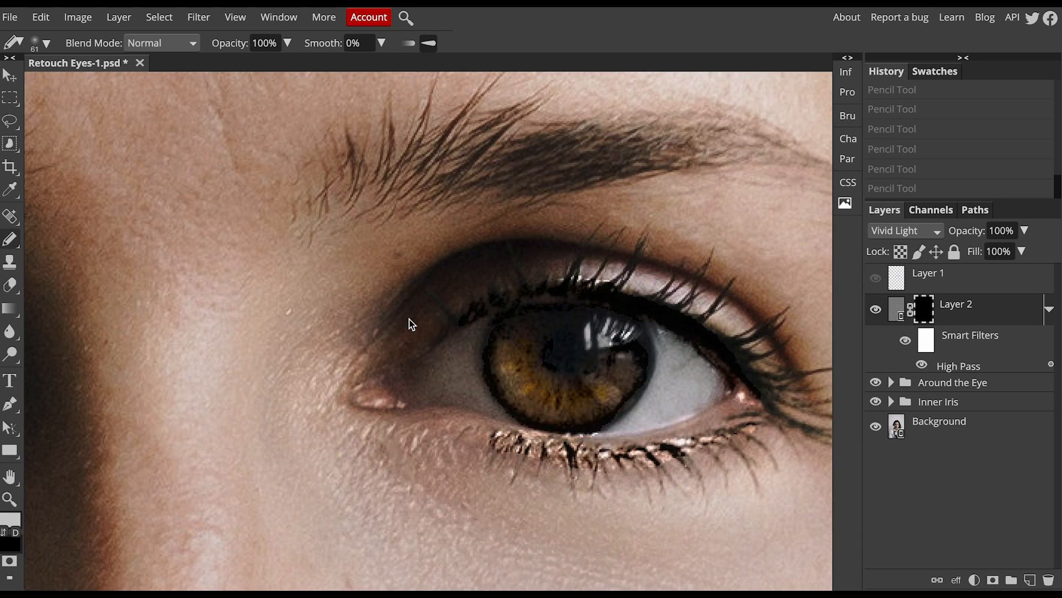
- Switch to the Brush tool at 56 px and 0% hardness, and brush the mask over the iris near its highlight
key(shift+b)
key(shift+b)
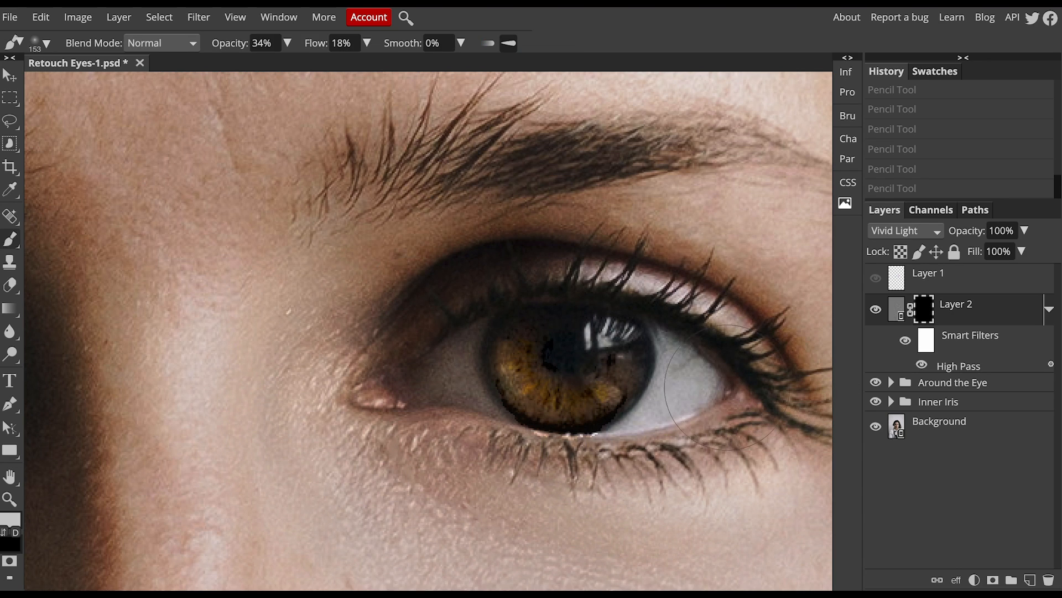
right_click(653, 442)
mouse_move(735, 471)
mouse_down()
mouse_move(700, 475)
mouse_move(716, 471)
mouse_up()
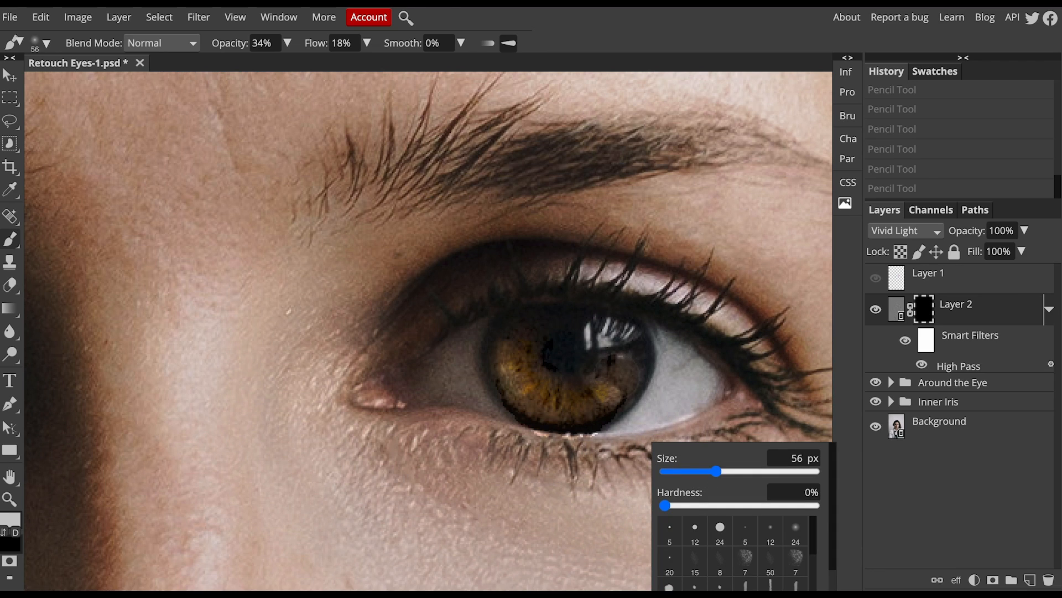
mouse_move(619, 356)
mouse_down()
mouse_move(612, 381)
mouse_move(588, 394)
mouse_move(630, 370)
mouse_move(633, 351)
mouse_move(618, 379)
mouse_move(623, 335)
mouse_up()
- Set the brush opacity to 94% and brush the mask over the upper iris
click(286, 44)
click(274, 69)
drag(273, 70, 284, 66)
mouse_move(526, 346)
mouse_down()
mouse_move(533, 383)
mouse_move(525, 333)
mouse_move(501, 354)
mouse_move(515, 330)
mouse_move(499, 318)
mouse_move(487, 348)
mouse_move(515, 389)
mouse_move(541, 397)
mouse_move(590, 382)
mouse_move(628, 348)
mouse_move(597, 400)
mouse_move(641, 351)
mouse_move(605, 389)
mouse_move(554, 366)
mouse_move(562, 339)
mouse_move(540, 339)
mouse_up()
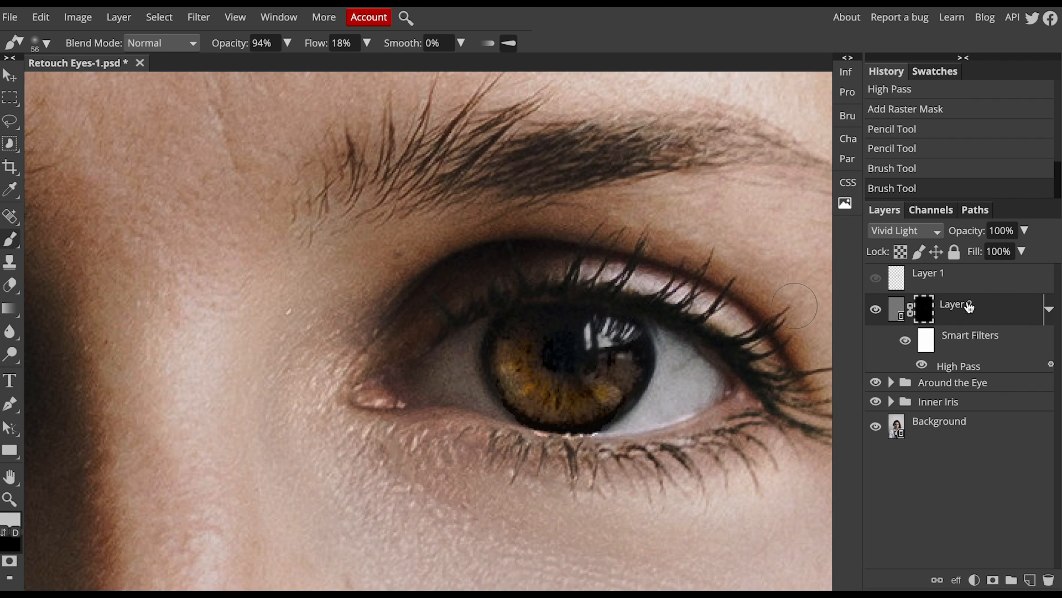
- Toggle the visibility of the High Pass layer to compare the eye with and without sharpening
click(877, 309)
click(877, 310)
click(877, 311)
click(877, 311)
click(877, 311)
click(877, 311)
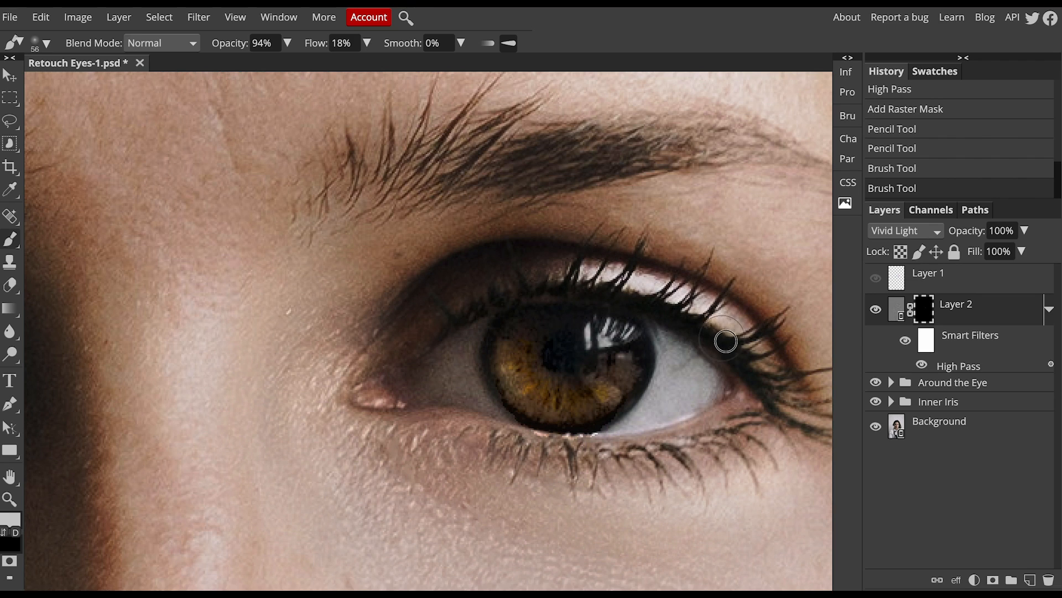
- Brush the High Pass mask over the outer lashes, the lower lashes and the eyebrow of this eye
mouse_move(751, 343)
mouse_down()
mouse_move(754, 367)
mouse_move(777, 391)
mouse_move(753, 407)
mouse_up()
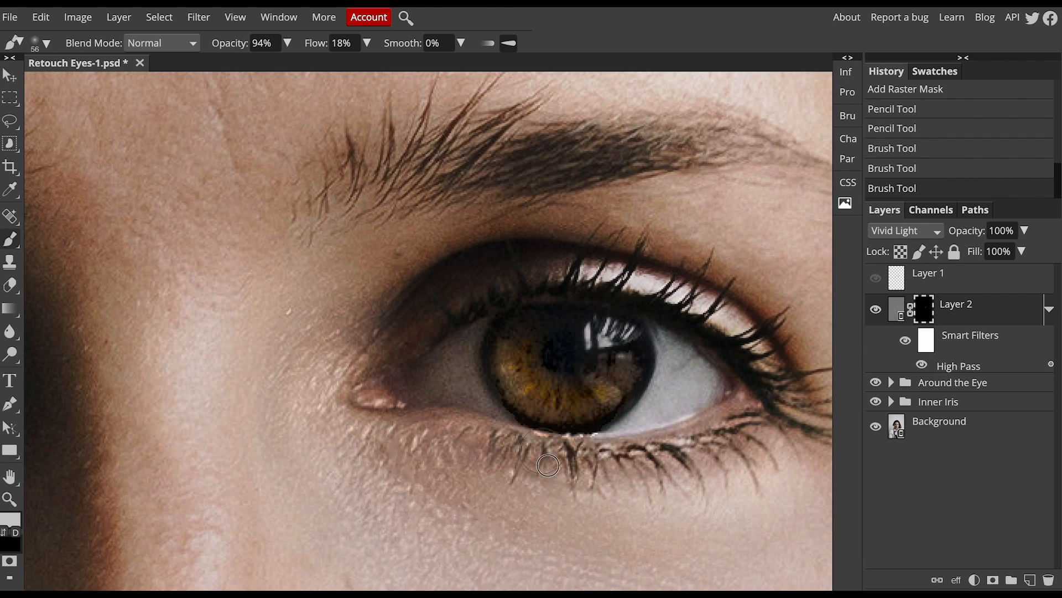
click(777, 448)
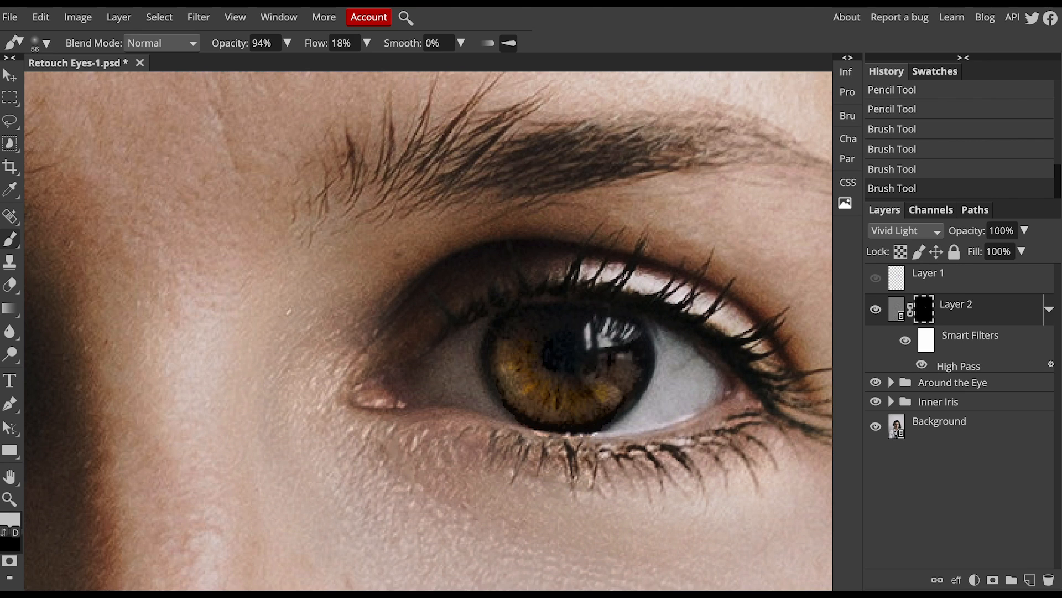
drag(473, 243, 459, 300)
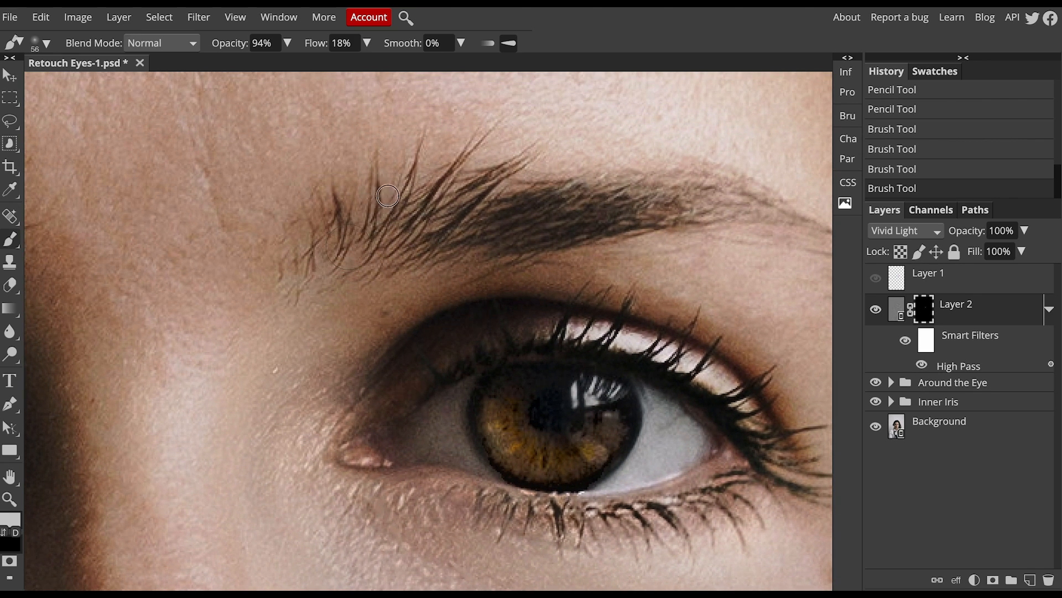
mouse_move(423, 208)
mouse_down()
mouse_move(488, 172)
mouse_move(467, 212)
mouse_move(467, 226)
mouse_move(484, 225)
mouse_move(463, 246)
mouse_move(635, 210)
mouse_move(523, 219)
mouse_move(604, 198)
mouse_move(649, 220)
mouse_up()
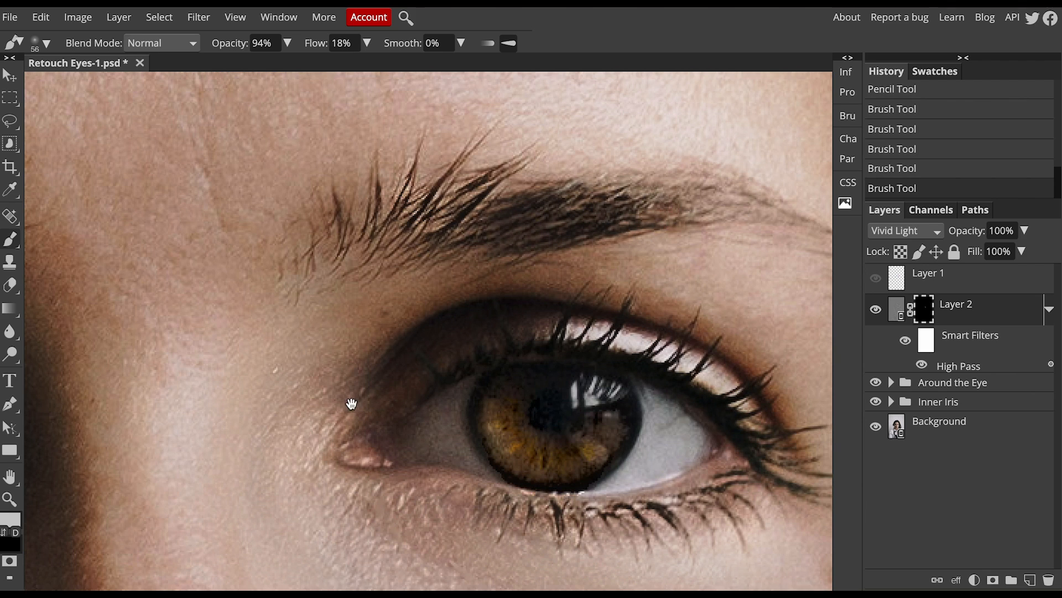
- Brush the High Pass mask over the other eye's eyebrow, iris and the lashes near its inner corner
drag(245, 357, 684, 376)
drag(351, 283, 539, 317)
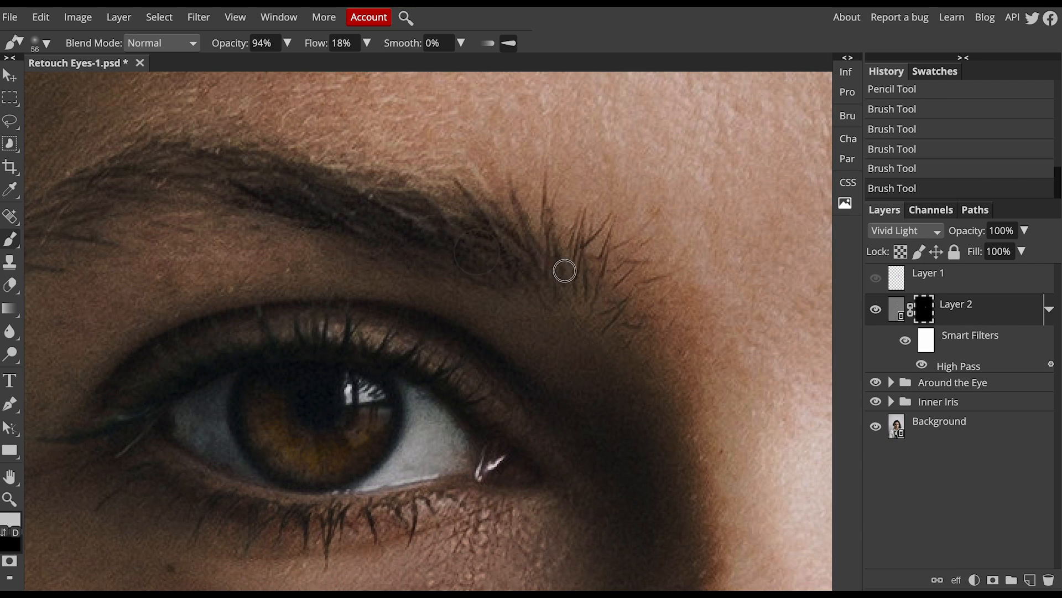
drag(535, 246, 520, 242)
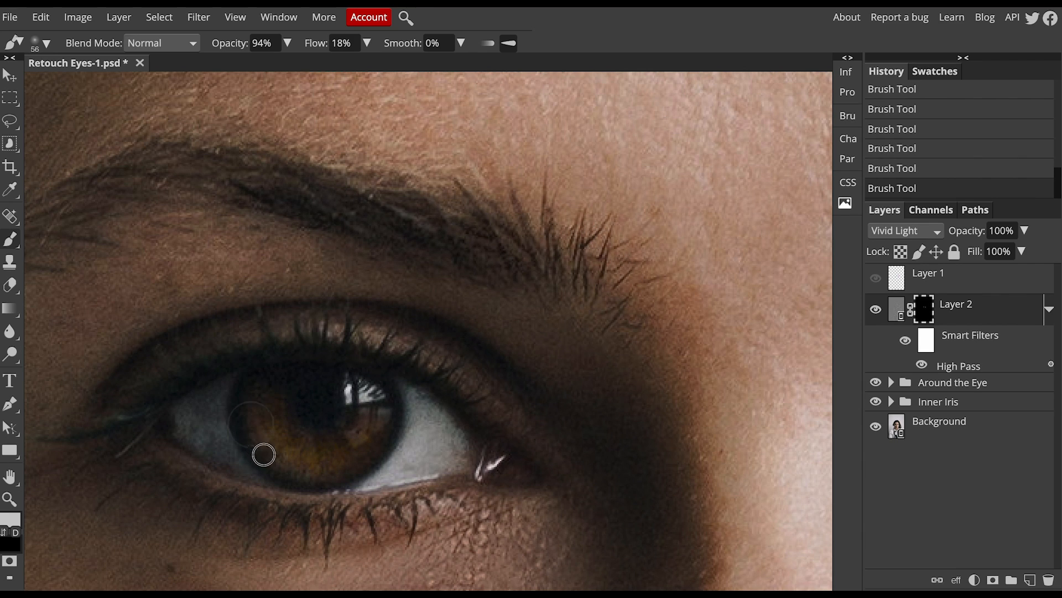
mouse_move(355, 446)
mouse_down()
mouse_move(368, 416)
mouse_move(360, 397)
mouse_move(374, 409)
mouse_move(374, 428)
mouse_move(325, 457)
mouse_move(326, 408)
mouse_move(308, 410)
mouse_move(336, 400)
mouse_move(277, 390)
mouse_move(329, 389)
mouse_move(261, 391)
mouse_move(307, 397)
mouse_move(266, 383)
mouse_move(252, 417)
mouse_move(279, 385)
mouse_move(257, 411)
mouse_move(271, 439)
mouse_move(323, 460)
mouse_up()
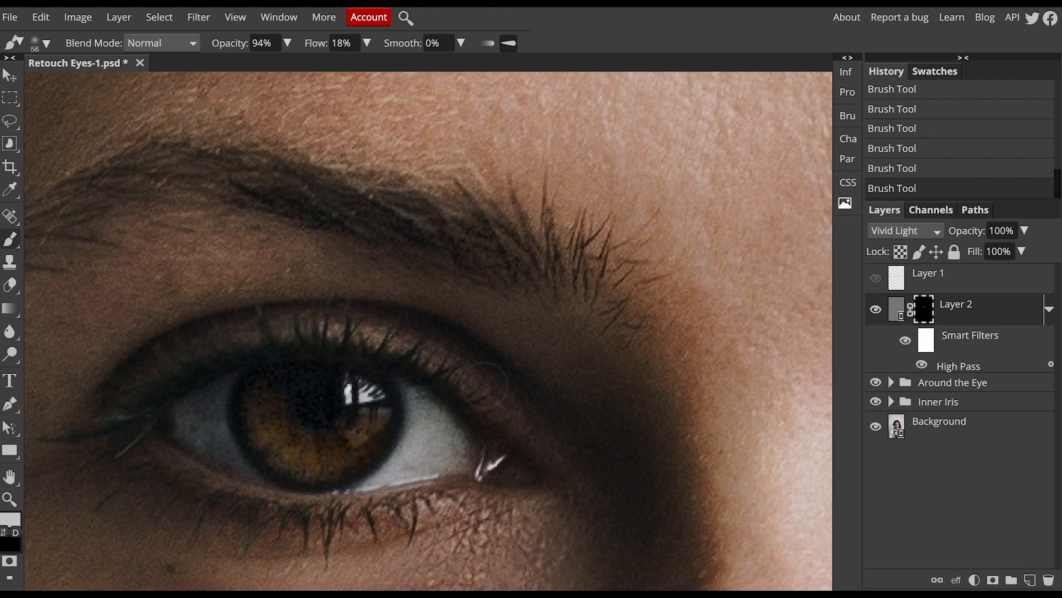
mouse_move(473, 410)
mouse_down()
mouse_move(384, 366)
mouse_move(302, 362)
mouse_move(236, 369)
mouse_move(113, 435)
mouse_move(66, 440)
mouse_move(163, 465)
mouse_move(213, 502)
mouse_move(296, 527)
mouse_move(346, 527)
mouse_move(430, 500)
mouse_move(435, 525)
mouse_up()
- Group Layer 2 with the Around the Eye and Inner Iris folders into one folder
scroll(434, 526, down, 5)
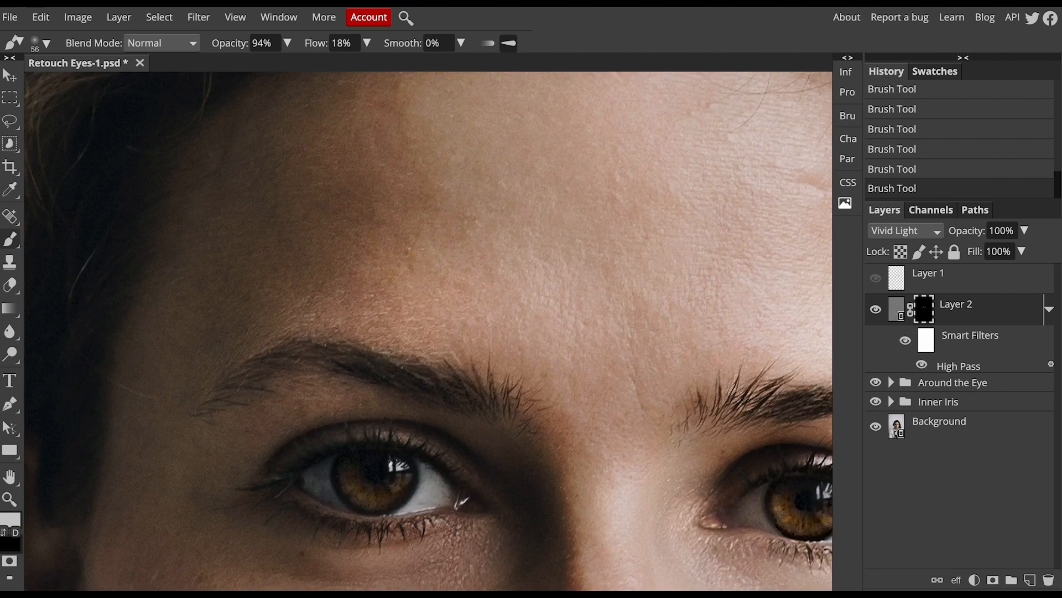
drag(510, 396, 538, 221)
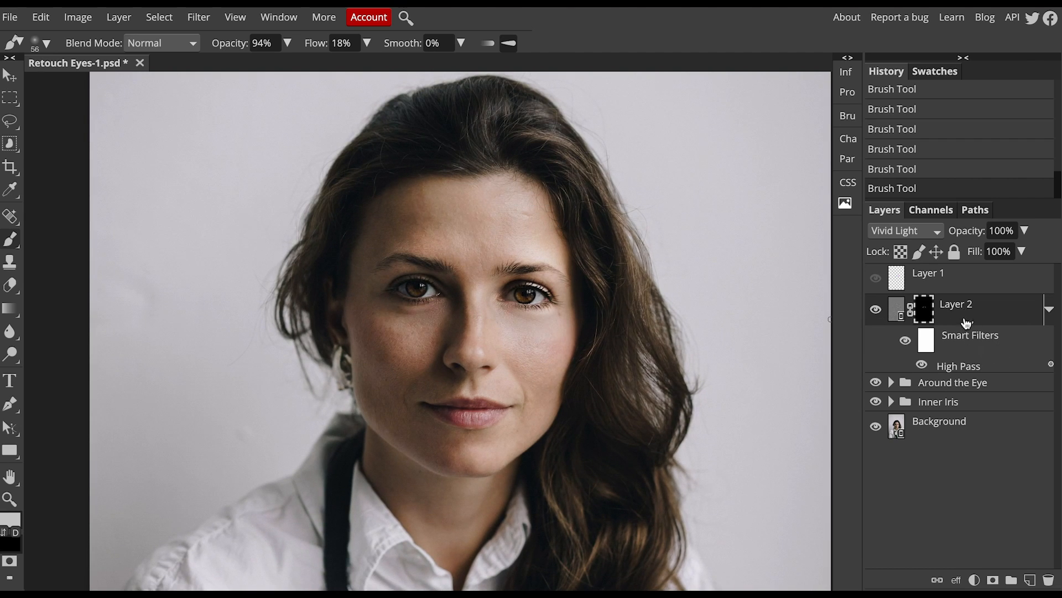
mouse_move(956, 317)
mouse_down()
mouse_move(944, 407)
mouse_move(956, 307)
mouse_up()
shift+click(961, 409)
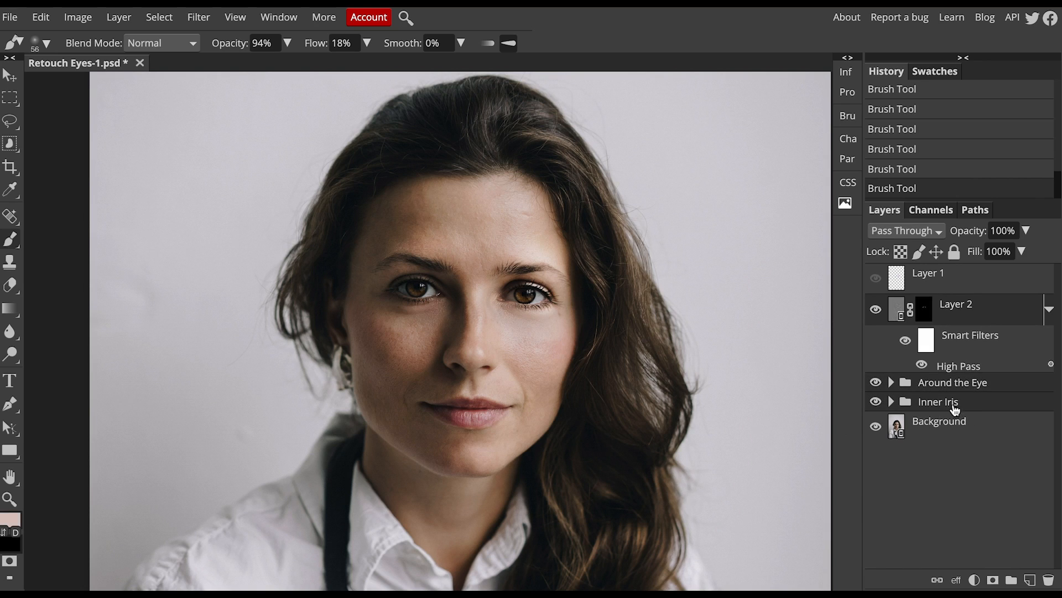
key(ctrl+g)
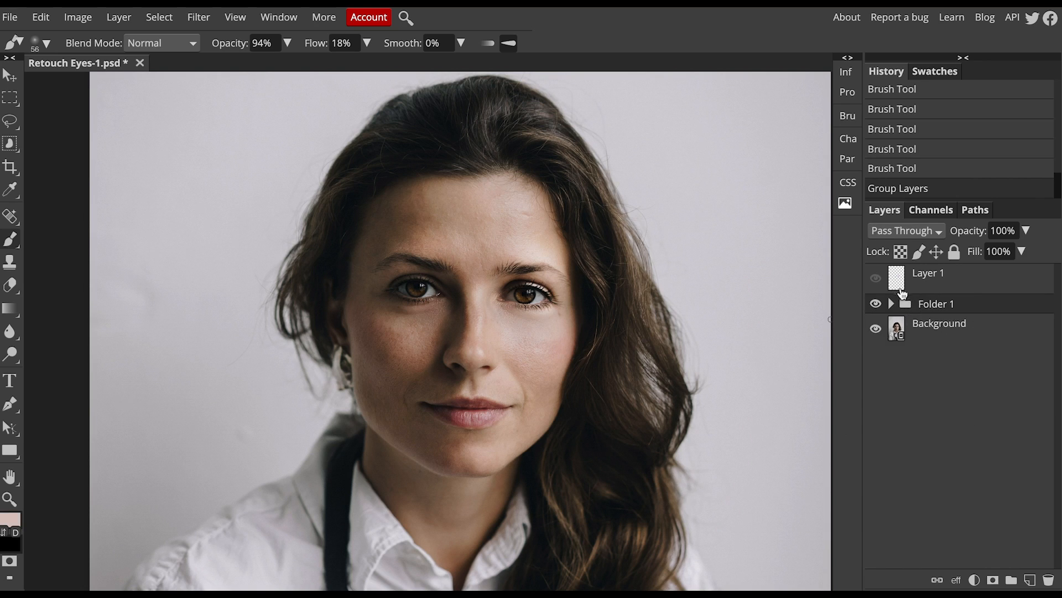
- Toggle the visibility of the new retouching folder to compare the whole portrait before and after
click(875, 304)
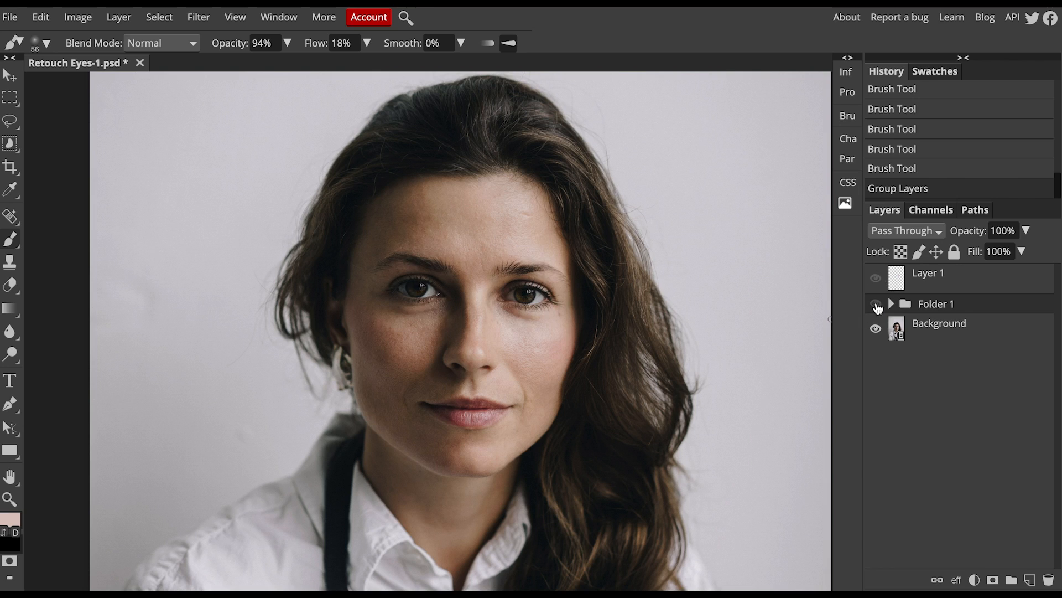
click(875, 305)
click(875, 305)
click(875, 305)
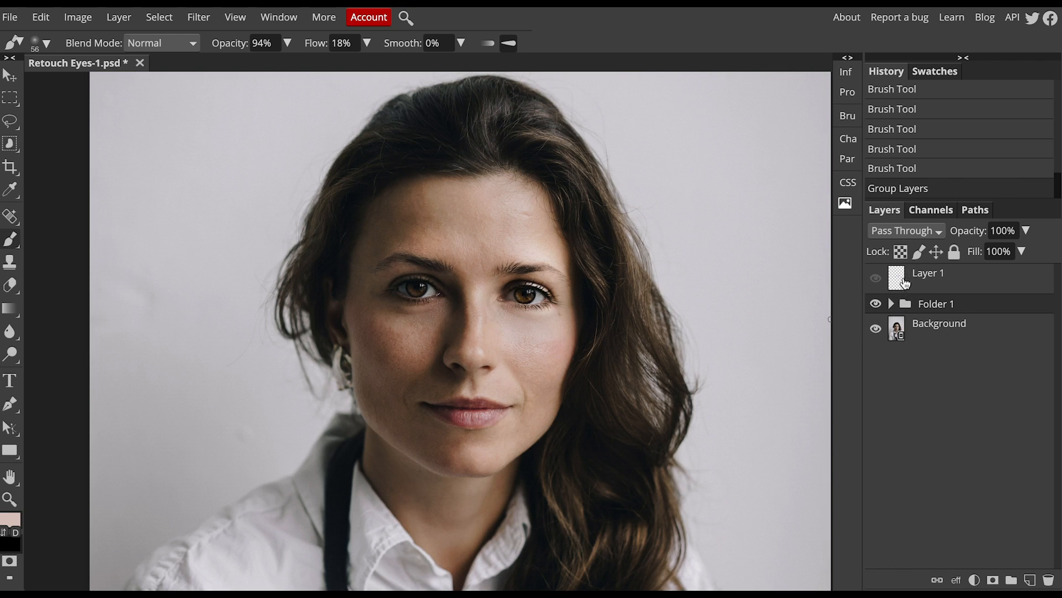
click(875, 305)
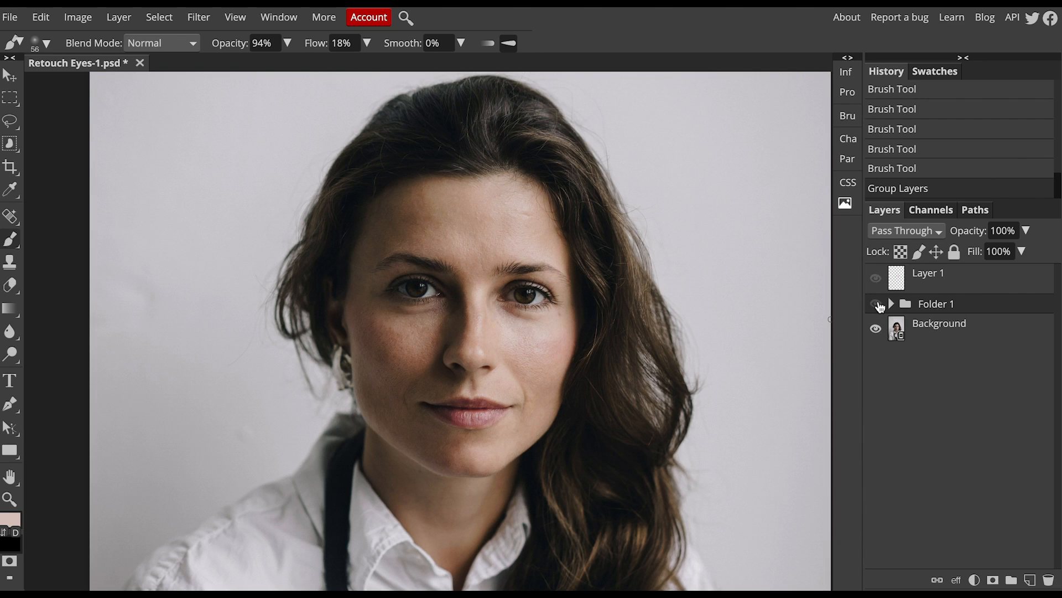
click(876, 304)
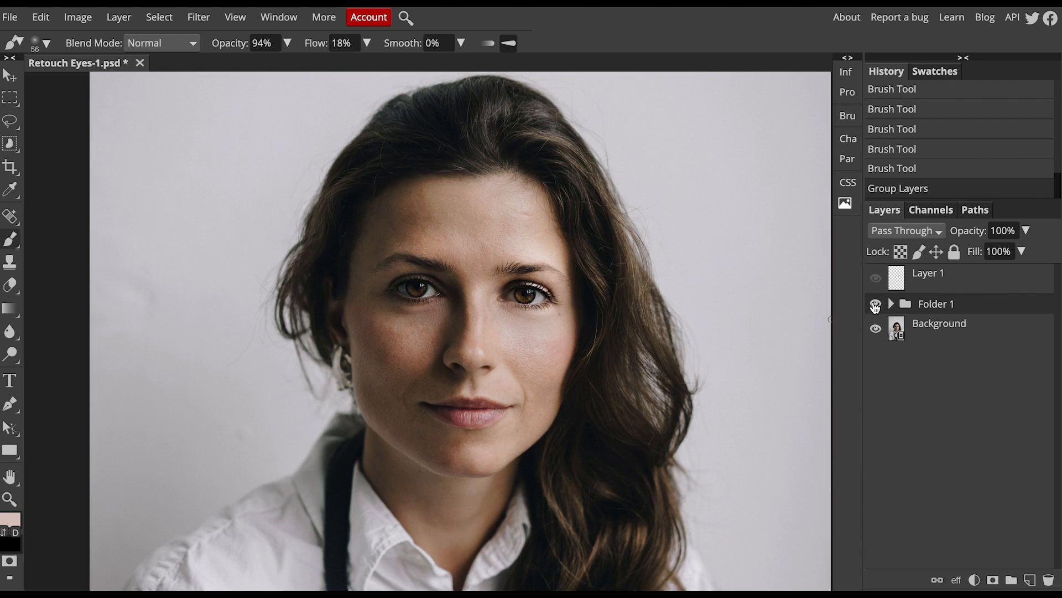
click(875, 305)
click(875, 305)
click(874, 304)
click(875, 304)
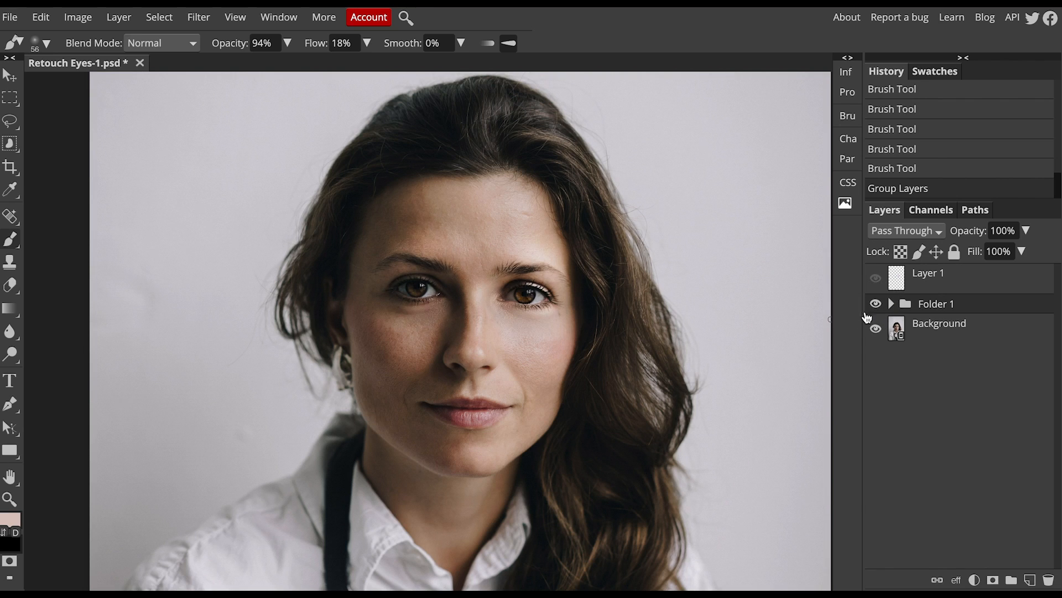